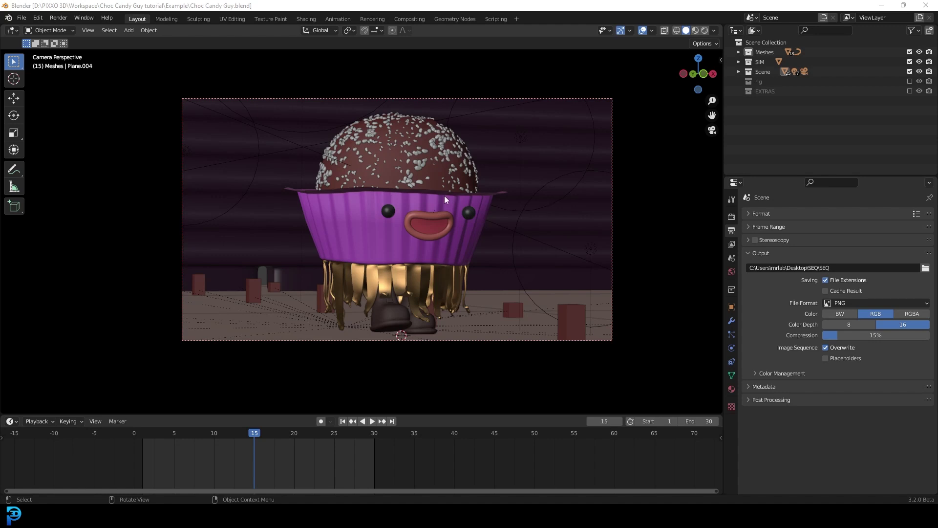
scroll(509, 238, "up", 2)
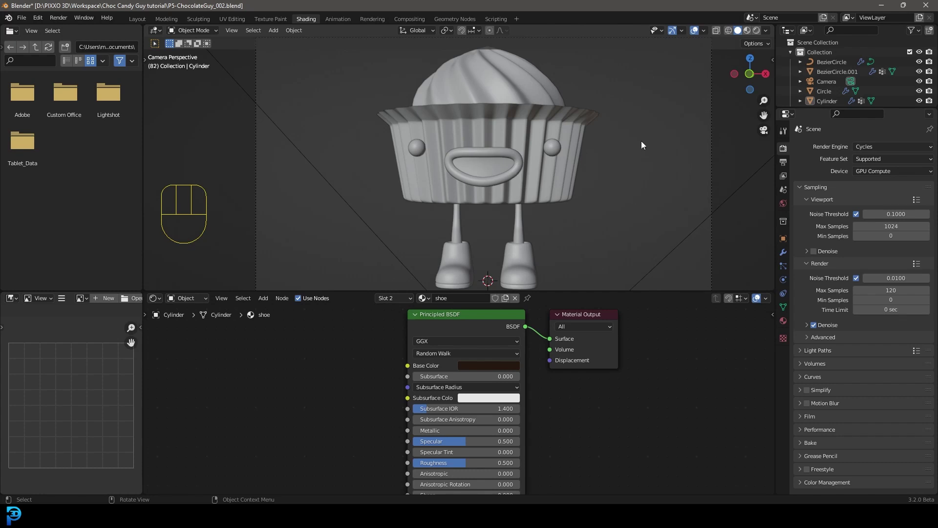
Step: Switch to the Layout workspace and hide the lights and stage collection in the viewport
left_click(138, 18)
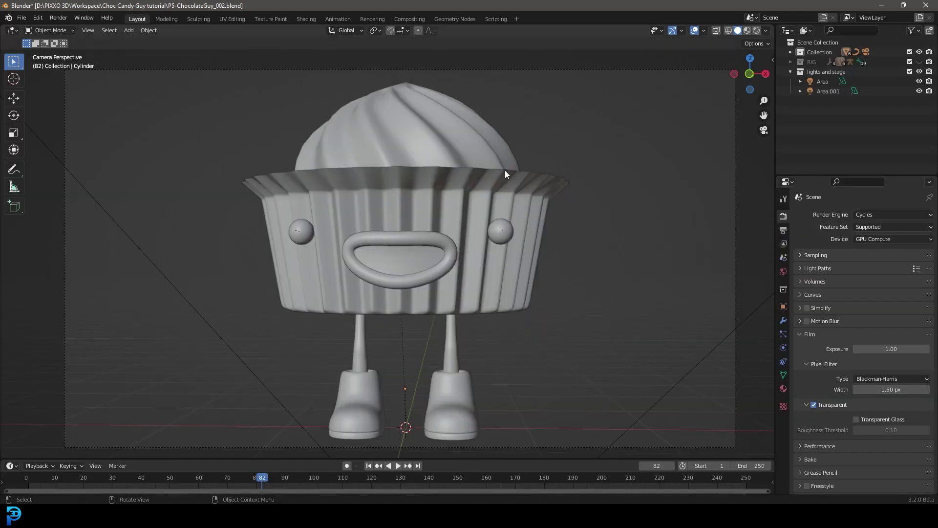
middle_click_drag(518, 188, 488, 225)
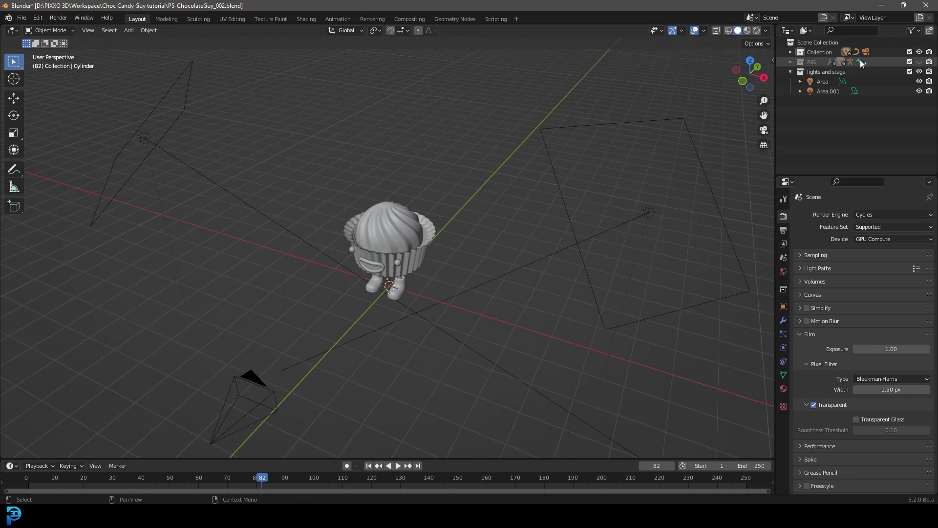
left_click(918, 71)
Step: Delete the camera in front of the cupcake character
scroll(404, 294, "down", 4)
key("KP_1")
scroll(482, 277, "up", 6)
middle_click_drag(424, 254, 215, 369)
left_click(182, 333)
key("x")
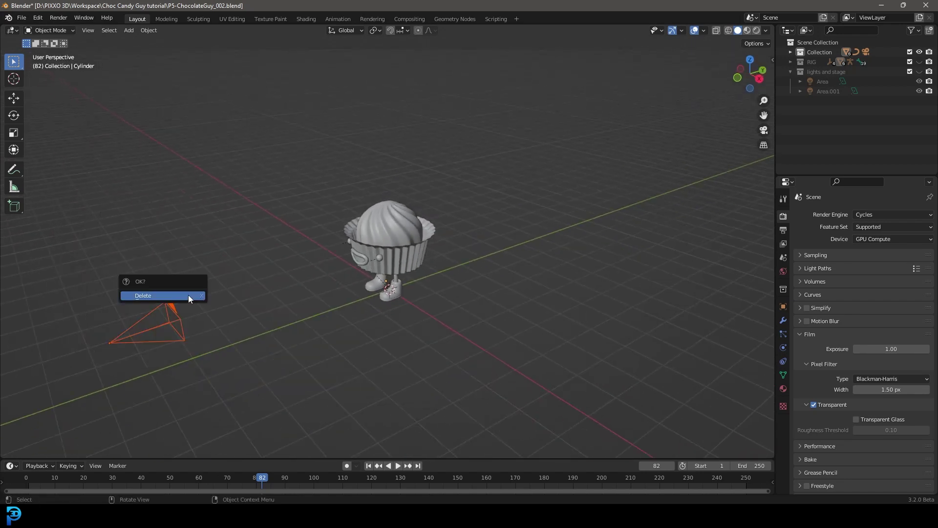
left_click(193, 295)
Step: Toggle the visibility of the character's Collection off and on, and unhide the RIG collection
scroll(362, 276, "up", 5)
middle_click_drag(362, 276, 400, 266)
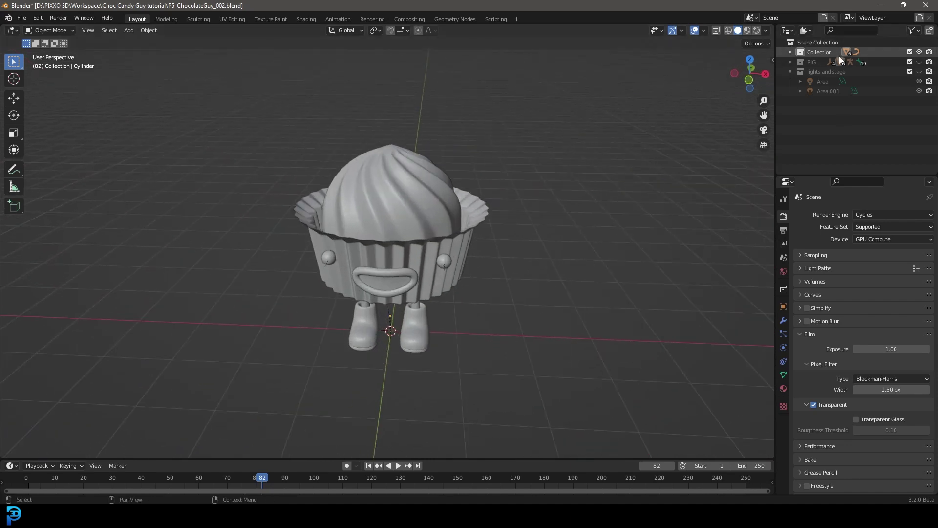
left_click(918, 52)
left_click(919, 52)
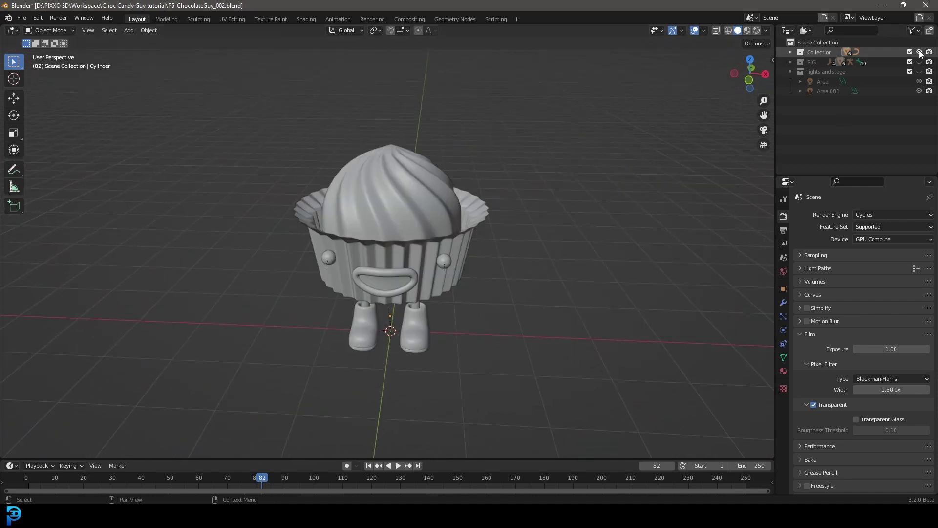
left_click(918, 62)
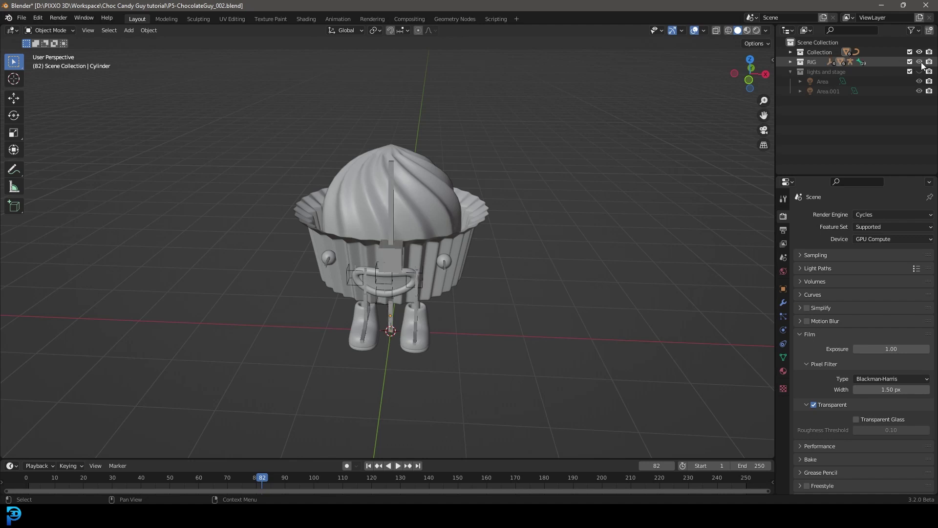
Step: Select the character's armature and leave it in Object Mode
scroll(448, 248, "up", 3)
middle_click_drag(448, 248, 451, 228)
left_click(391, 255)
key("Tab")
key("Tab")
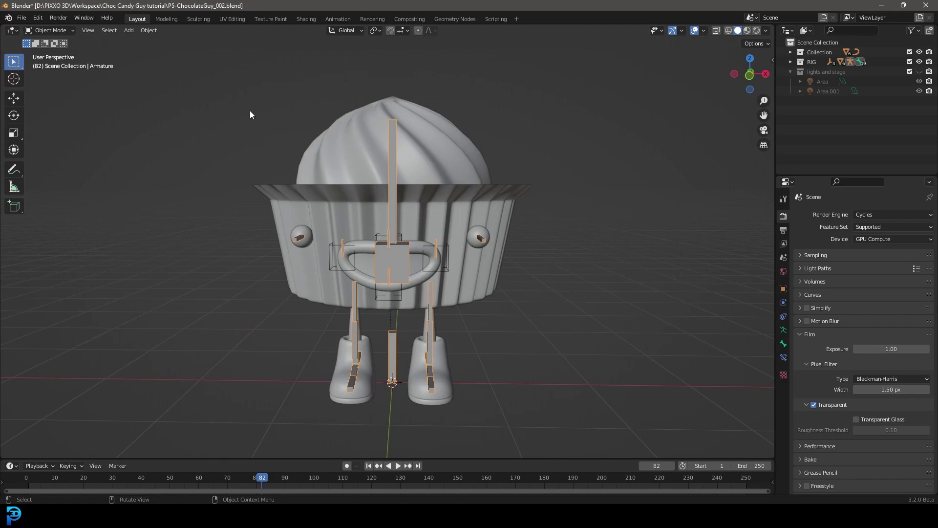
left_click(343, 20)
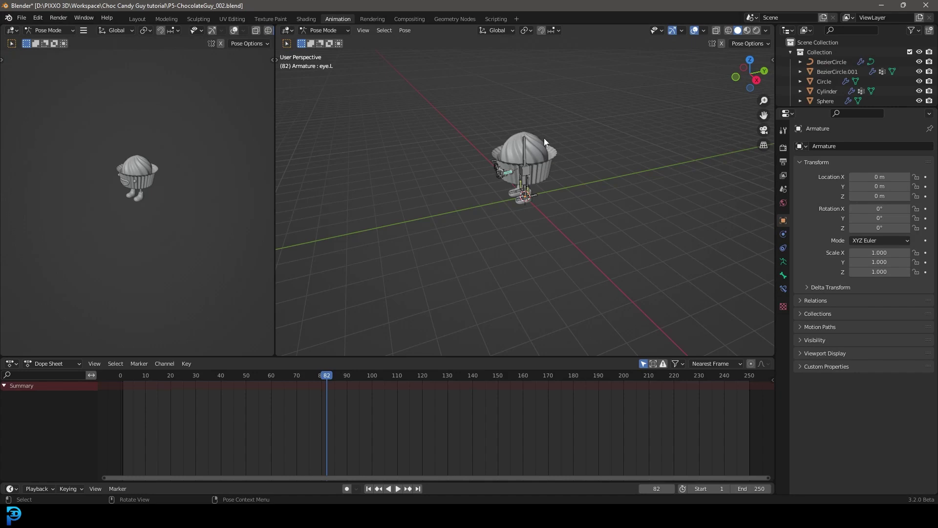
left_click(132, 20)
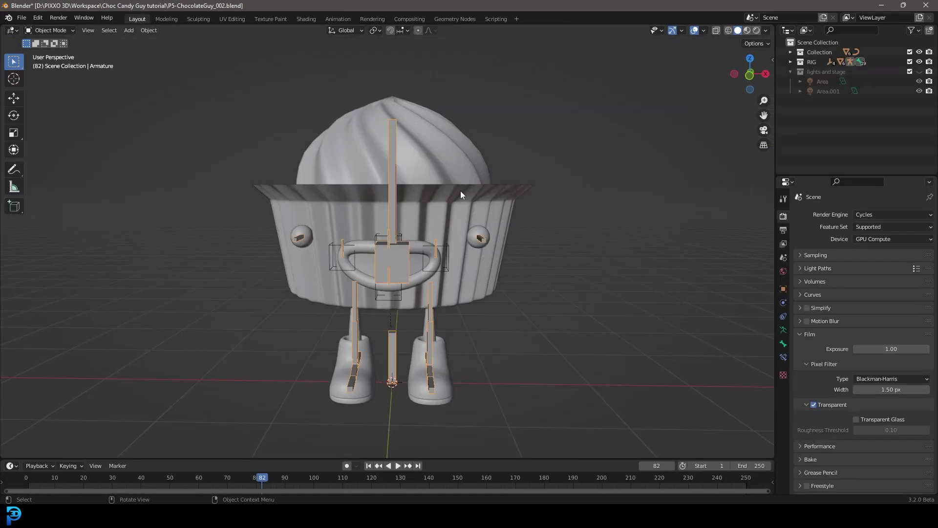
middle_click_drag(462, 190, 432, 251)
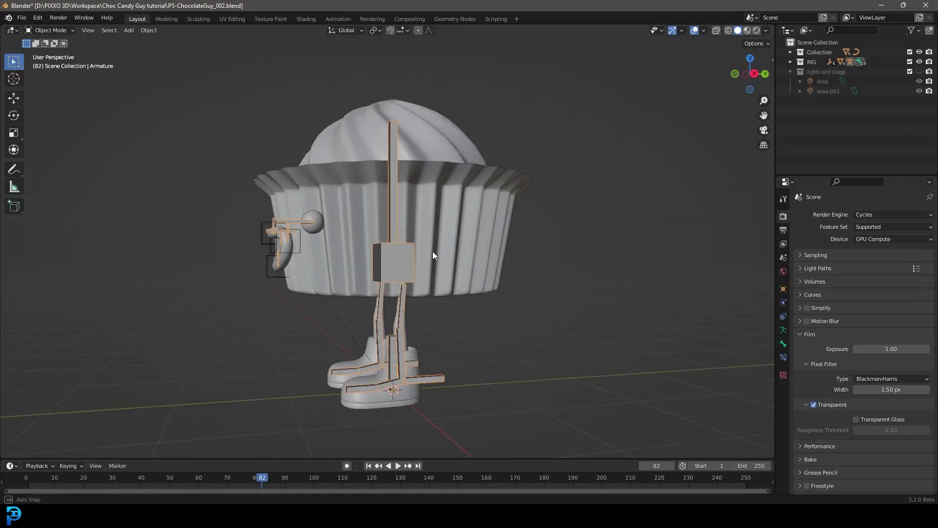
left_click(343, 19)
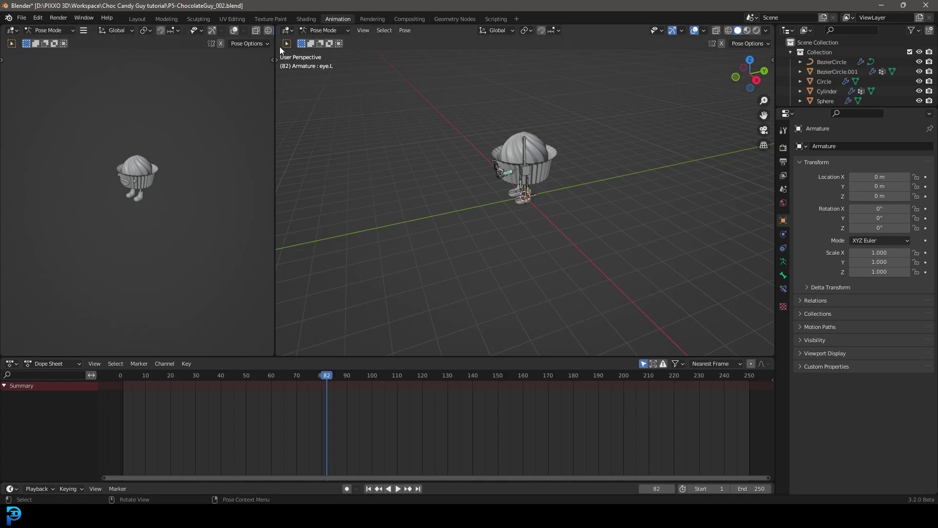
left_click(139, 18)
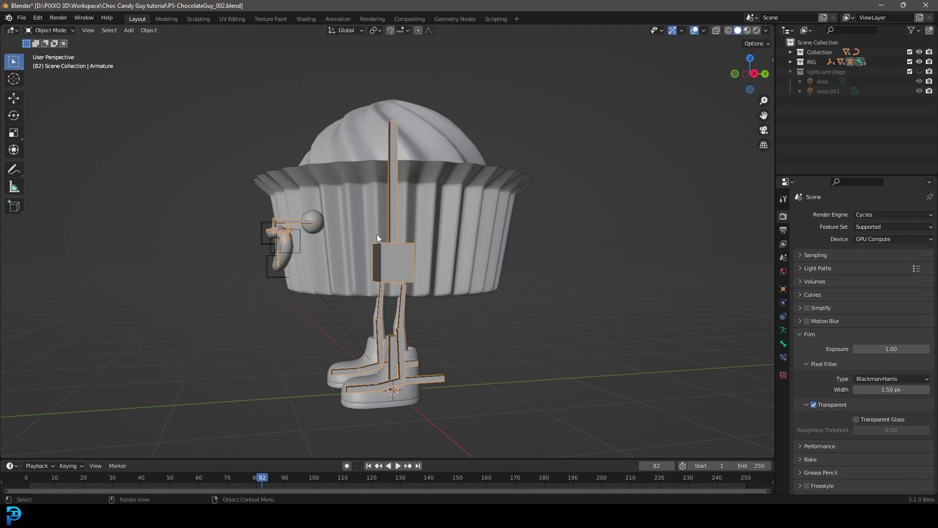
middle_click_drag(376, 256, 401, 262)
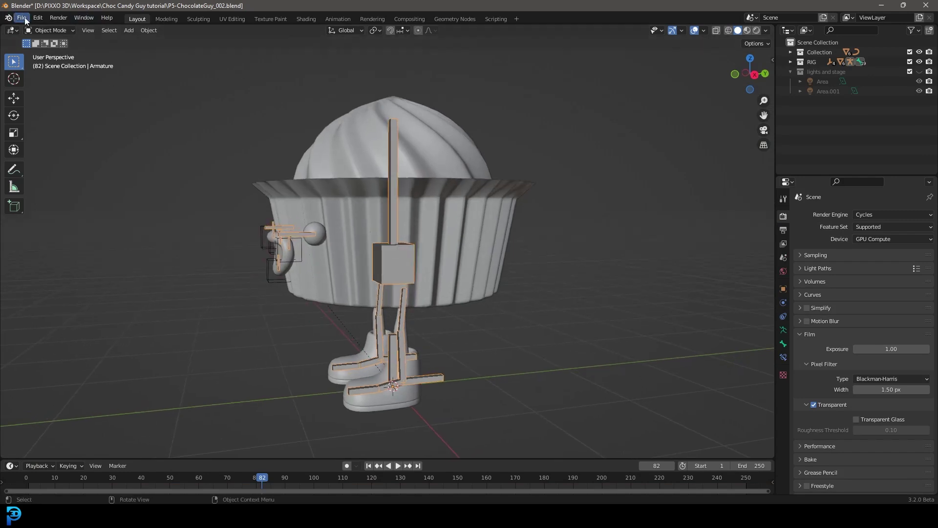
Step: Switch the armature to Pose Mode and enlarge the timeline area
left_click(40, 31)
left_click(49, 63)
left_click_drag(234, 460, 236, 403)
left_click(399, 190)
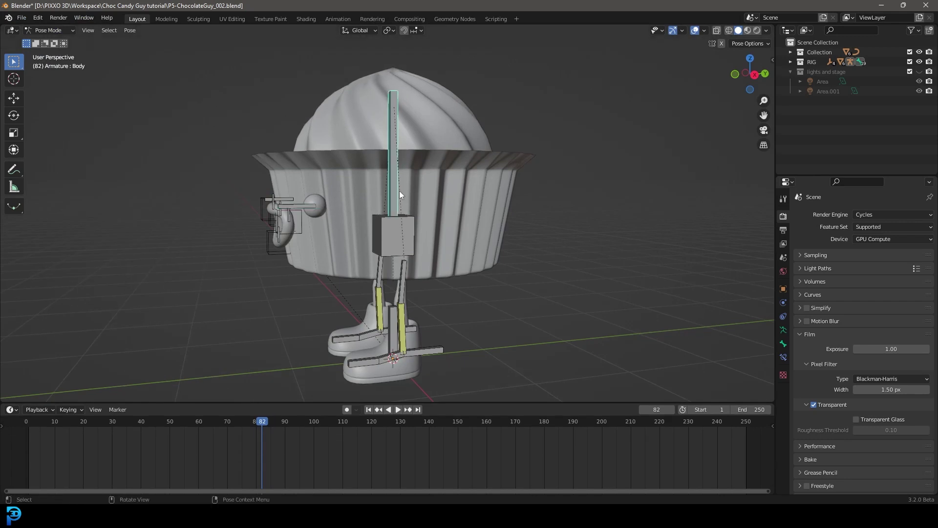
key("r")
right_click(453, 269)
Step: Select the left foot IK bone and set the current frame to 1
left_click(439, 350)
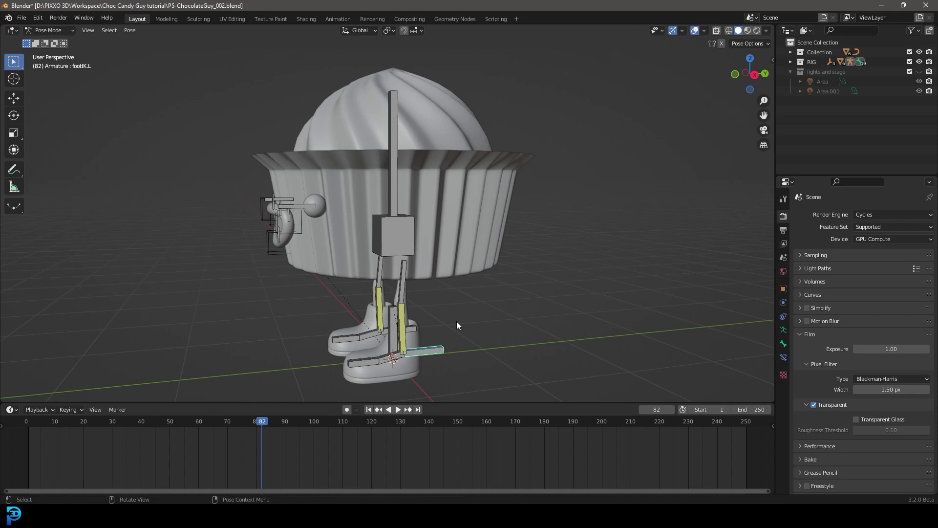
left_click(29, 447)
middle_click_drag(93, 445, 332, 460)
scroll(332, 460, "up", 3)
scroll(223, 432, "up", 2)
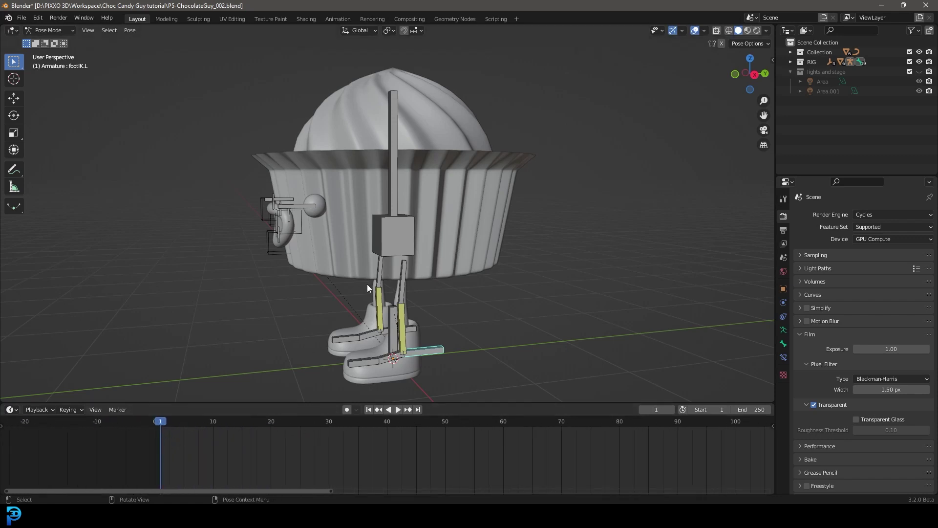
Step: Display the bone properties of the selected left foot IK bone
middle_click_drag(367, 283, 458, 213)
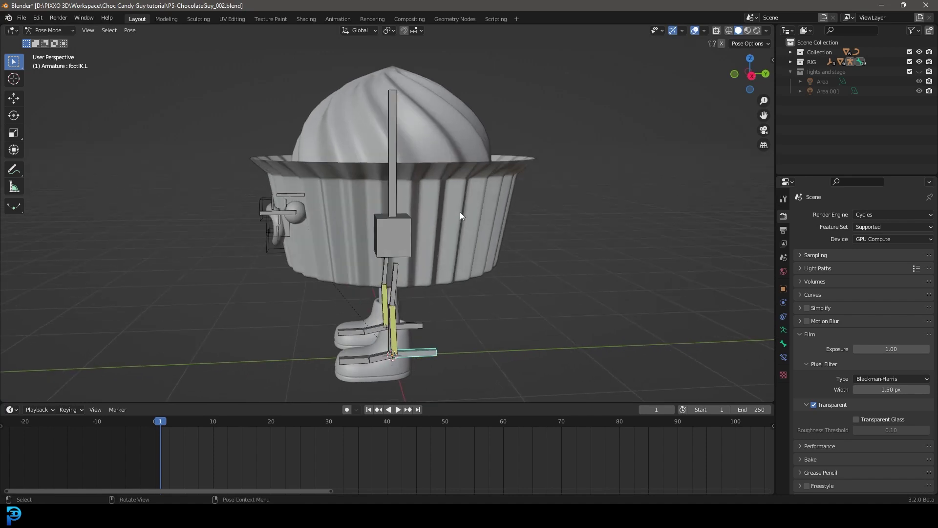
key("KP_3")
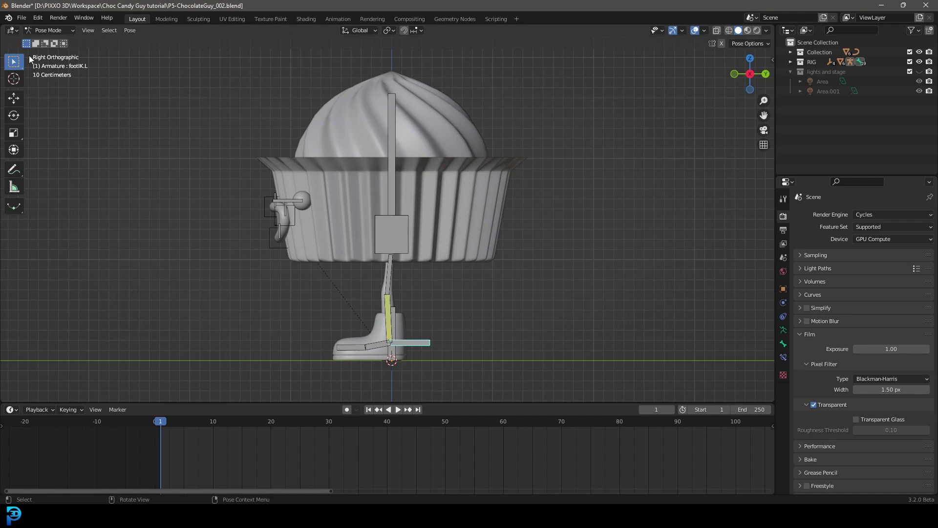
scroll(363, 188, "up", 2)
scroll(420, 256, "down", 4, "shift")
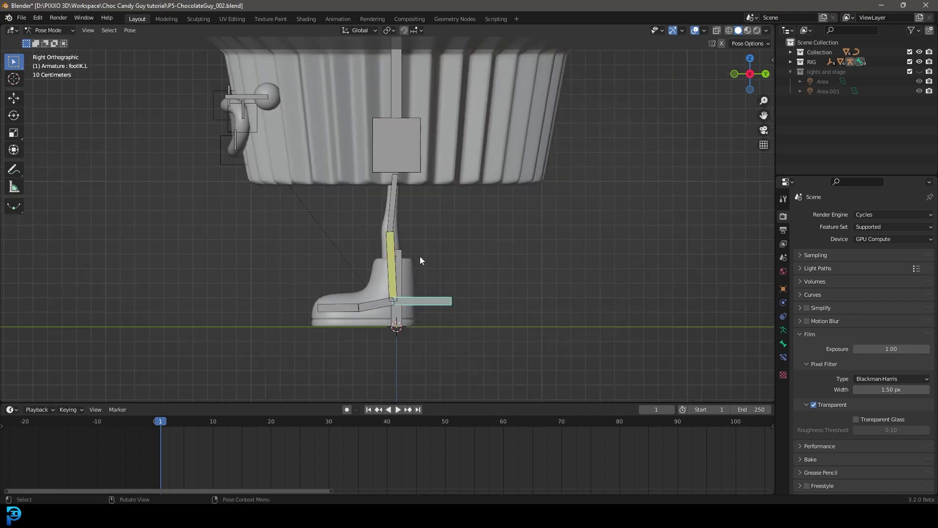
middle_click_drag(399, 277, 488, 294)
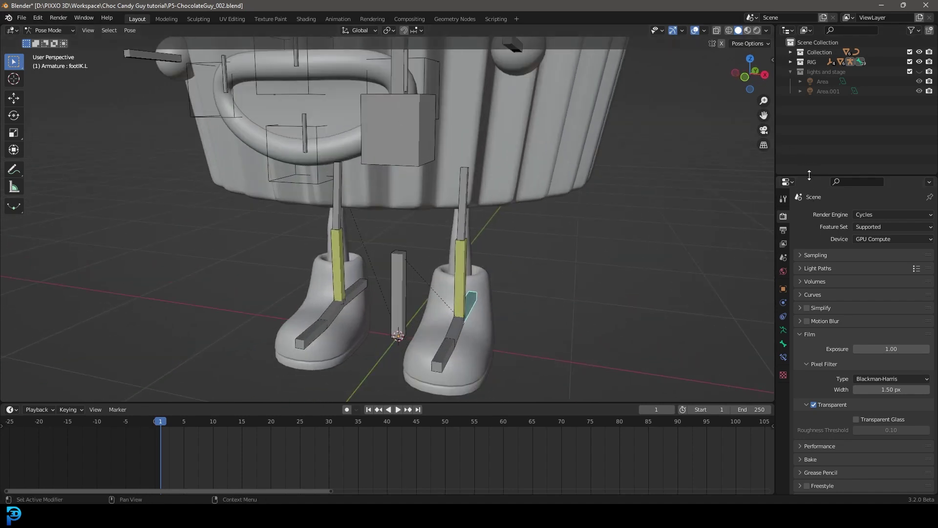
left_click(783, 343)
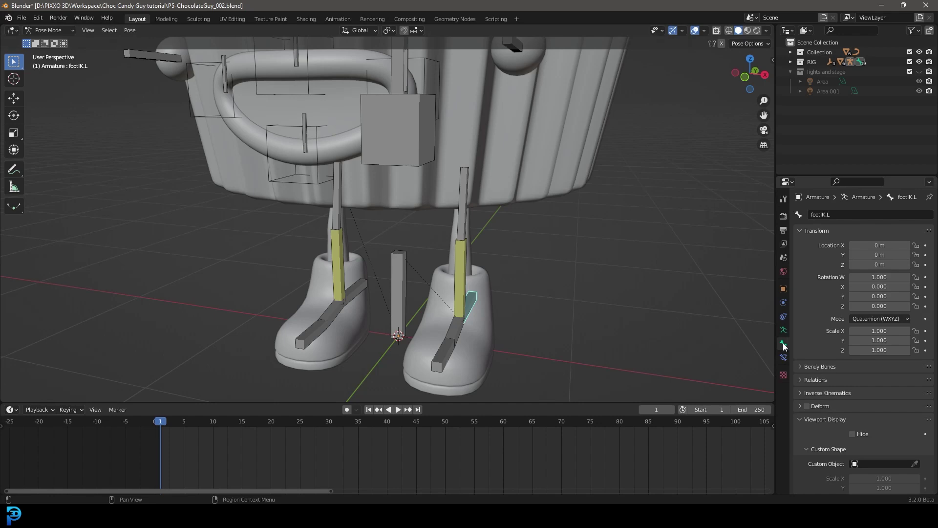
Step: In the right orthographic view, move the left foot IK bone about 0.57 m backward and 0.18 m upward
key("KP_3")
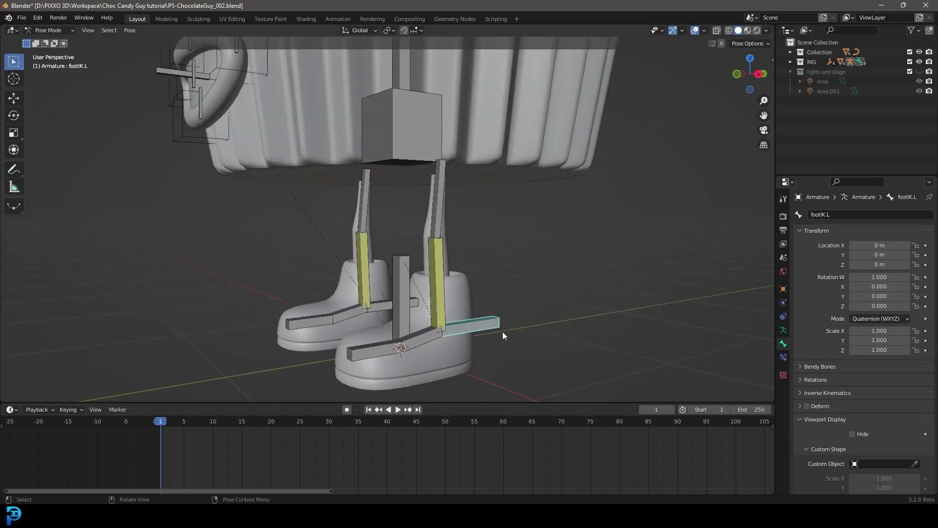
scroll(435, 322, "up", 2)
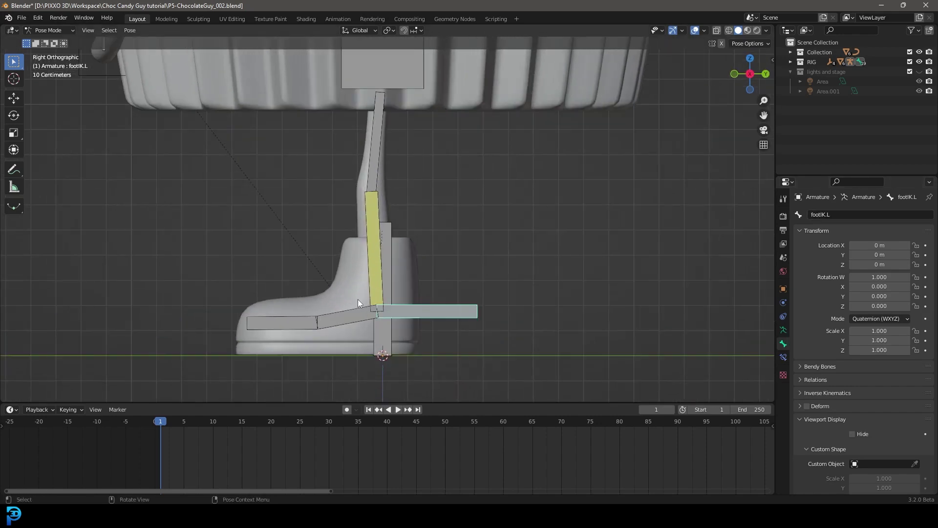
left_click_drag(420, 310, 561, 266)
Step: Lower the Body bone slightly along the global Z axis so that both knees bend
scroll(417, 140, "down", 5)
left_click(387, 104)
scroll(387, 104, "up", 2)
key("g")
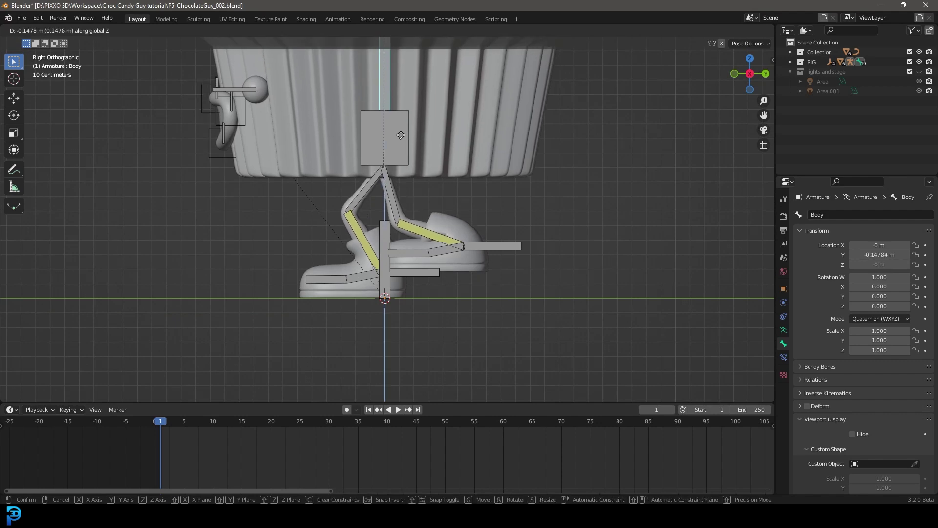
left_click(400, 130)
Step: Lower the left foot IK bone to ground level, about 0.44 m behind its rest position
left_click(487, 247)
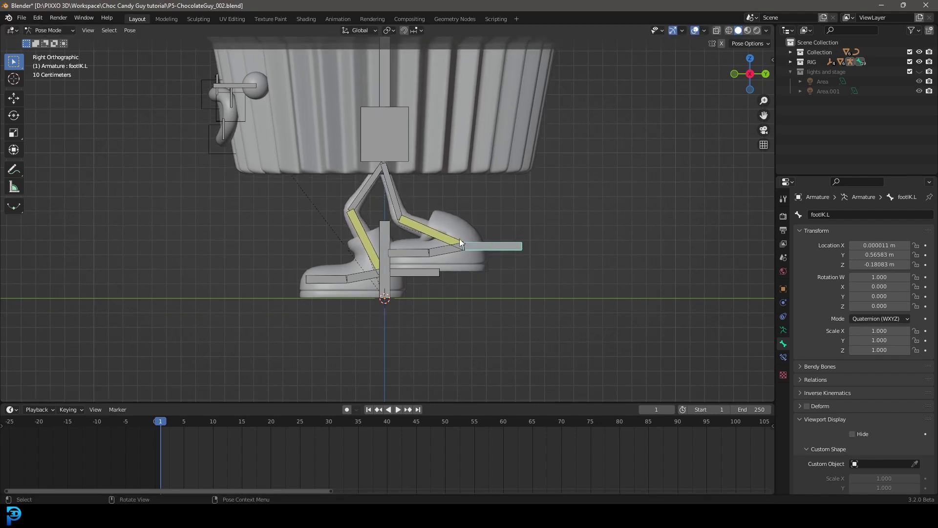
key("g")
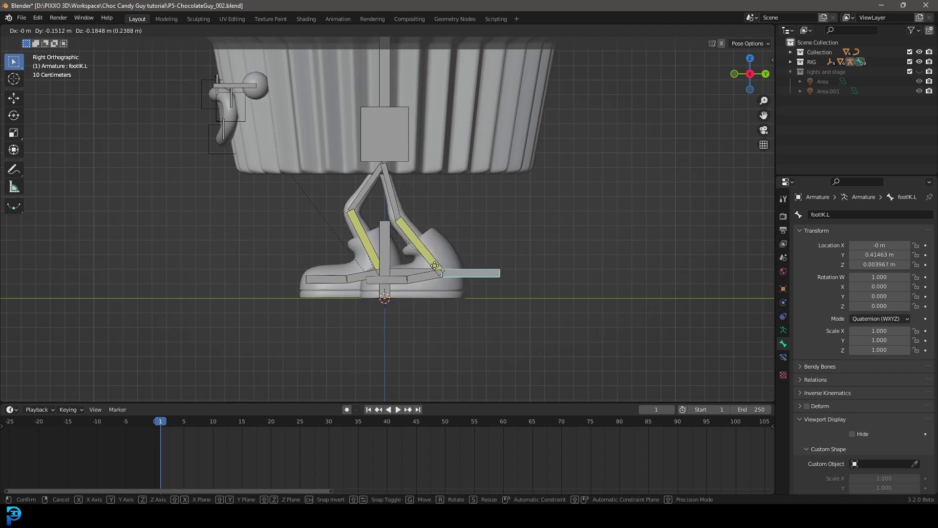
left_click(439, 268)
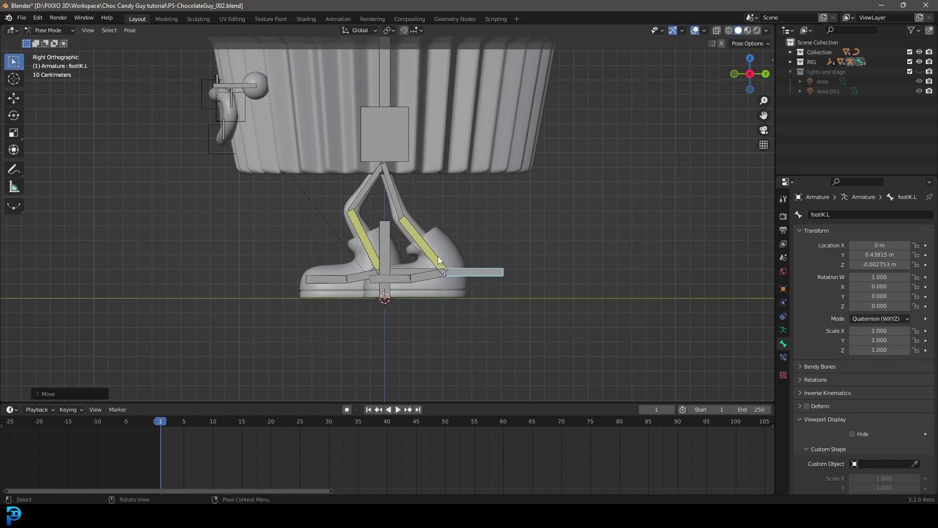
Step: Rotate the foot.L bone by about 21° so that the heel lifts and the toe points down
scroll(436, 275, "up", 2)
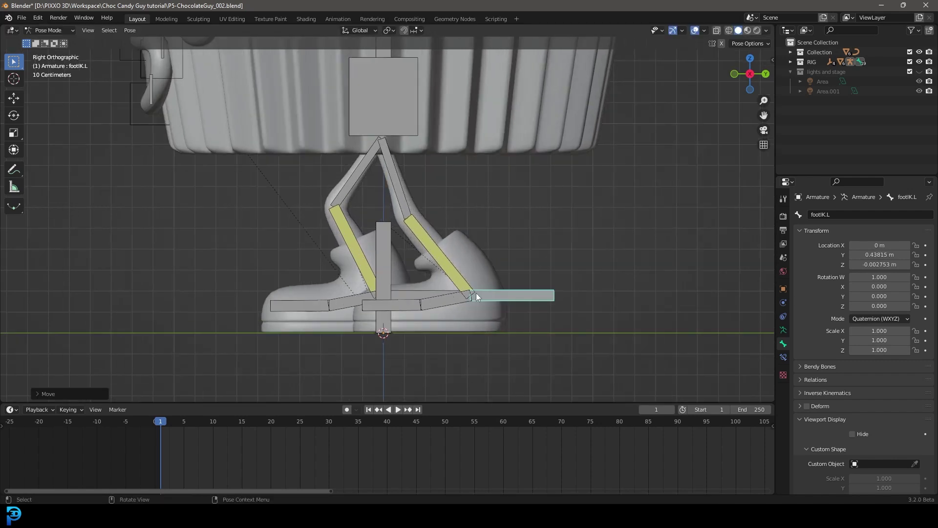
left_click(446, 302)
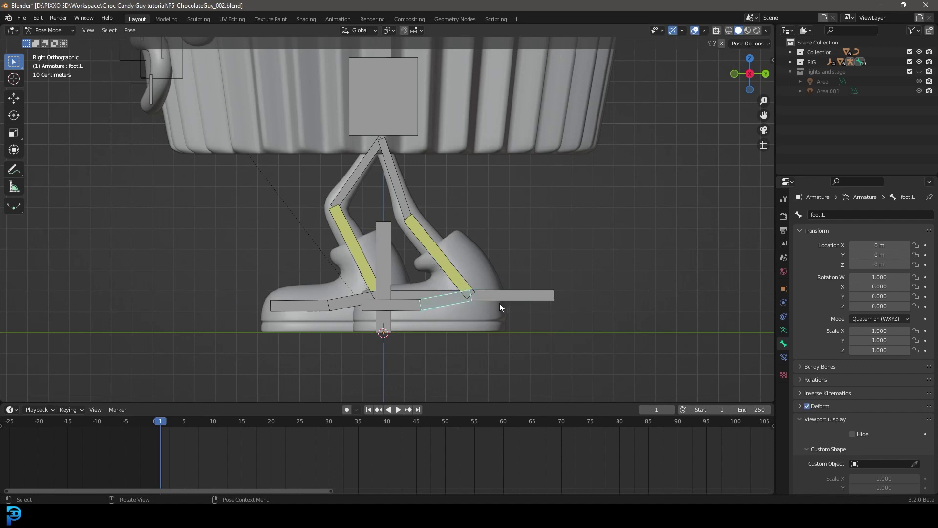
middle_click_drag(435, 305, 467, 315)
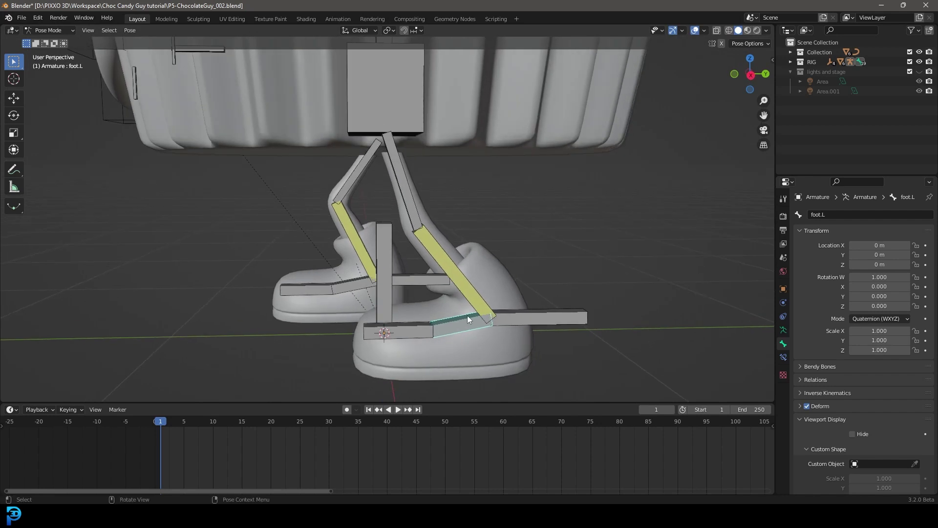
key("KP_3")
key("r")
left_click(541, 280)
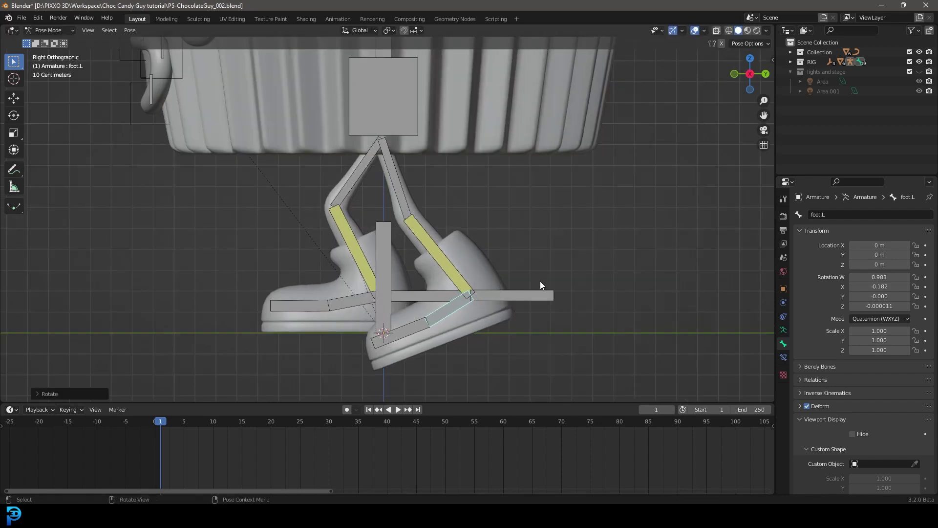
Step: Rotate the Toebone.L bone by about 22° so that the toe lies flat
left_click(407, 331)
key("r")
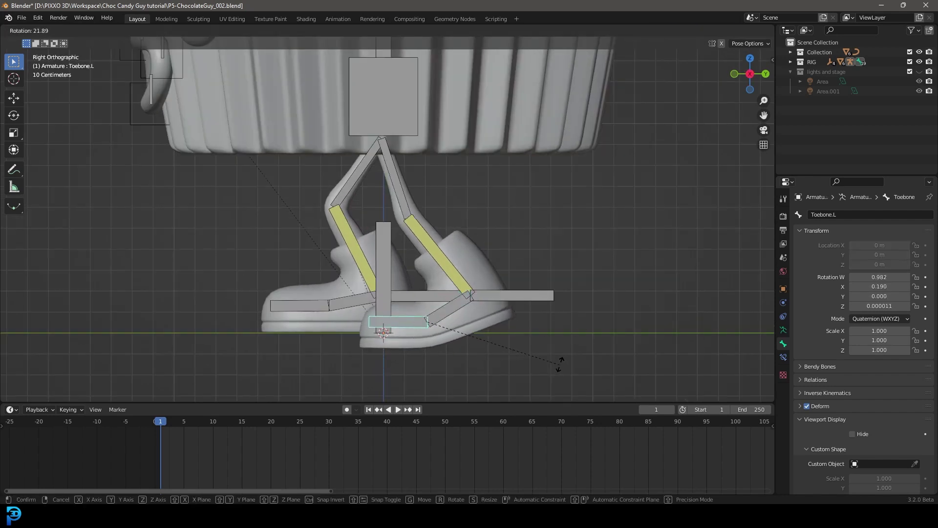
left_click(529, 318)
Step: Move the left foot IK bone about 0.14 m further backward and 0.06 m upward
left_click(529, 294)
key("g")
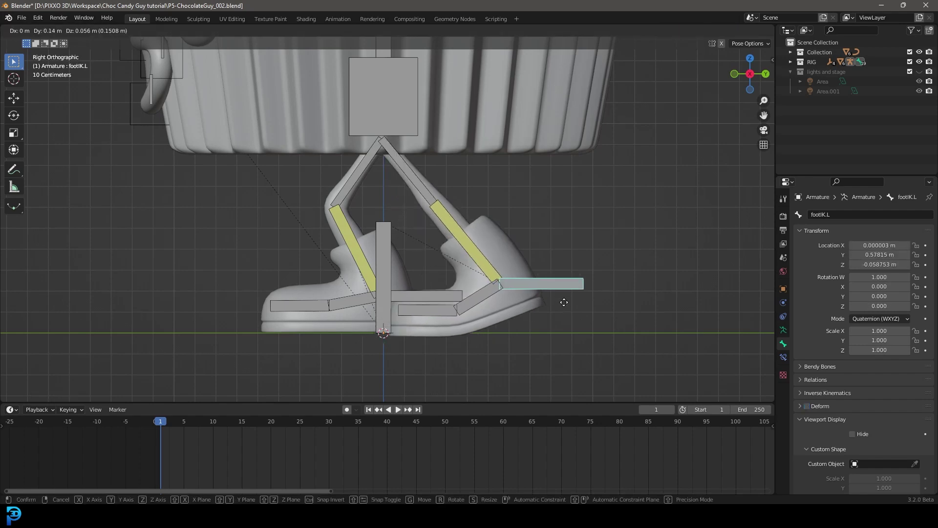
left_click(560, 301)
Step: Move the right foot IK bone (footIK.R) about 0.29 m forward of its rest position, keeping the sole on the ground
middle_click_drag(455, 221, 406, 259)
left_click(408, 264)
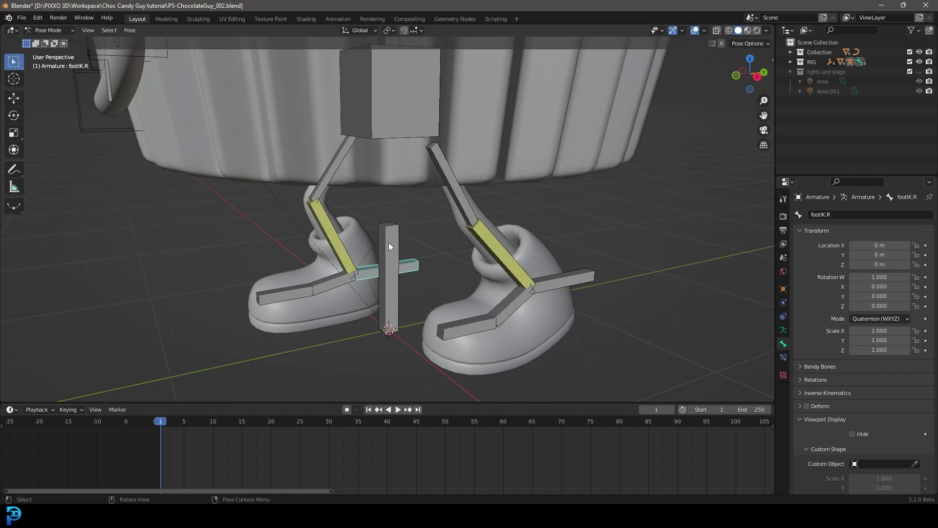
key("KP_3")
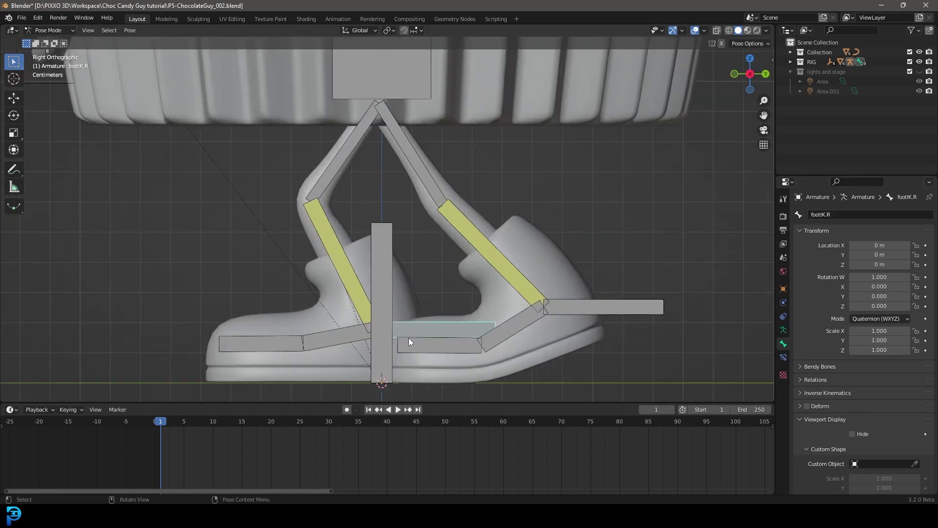
key("g")
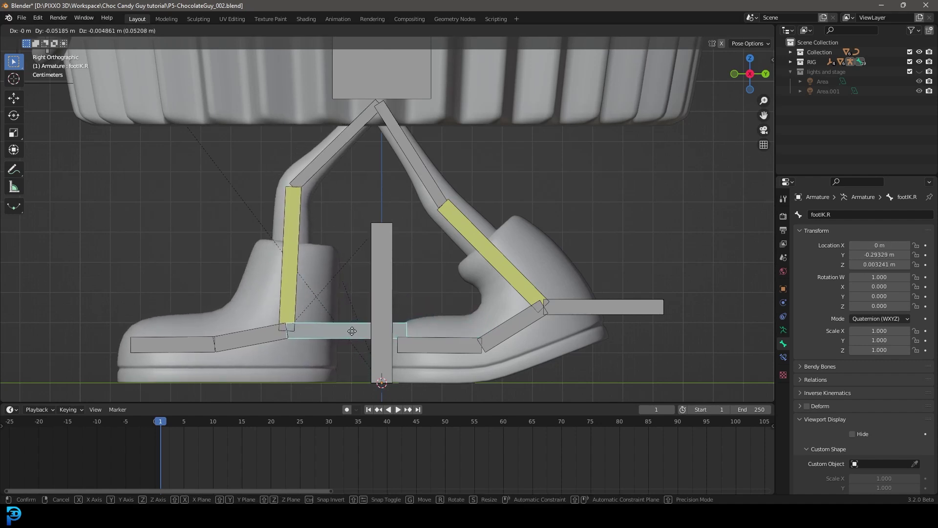
left_click(371, 327)
scroll(267, 366, "down", 3)
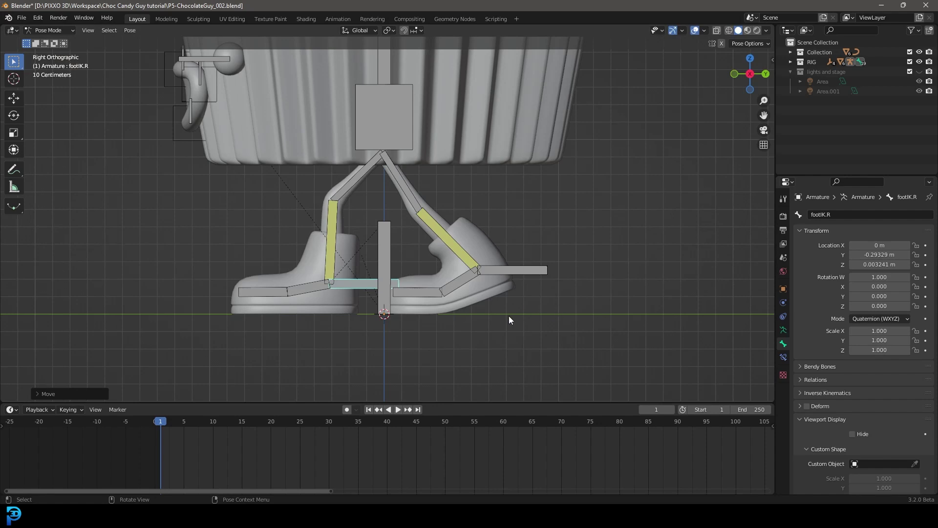
middle_click_drag(297, 318, 449, 297)
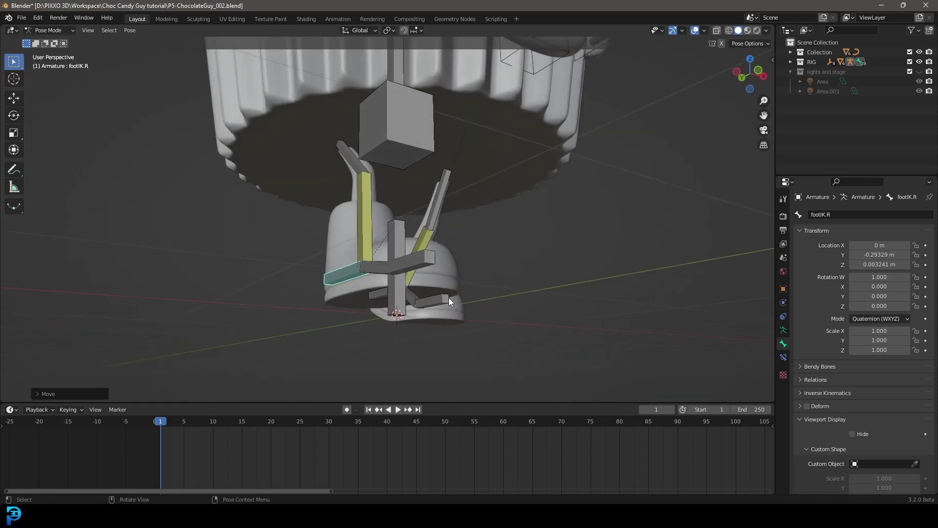
key("KP_3")
key("ctrl+z")
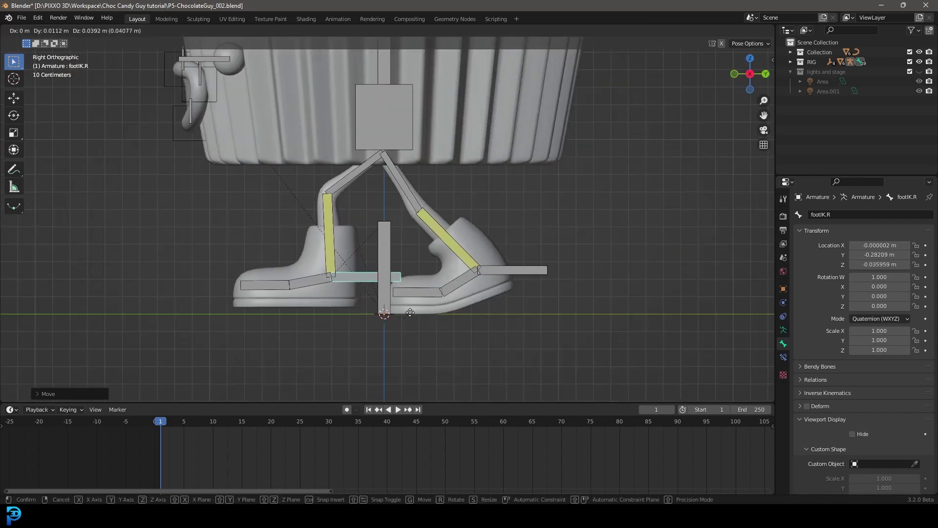
key("ctrl+shift+z")
Step: Raise the Body bone slightly, to about 0.09 m below its rest position
scroll(421, 183, "down", 3)
left_click(423, 147)
key("g")
scroll(463, 187, "down", 1)
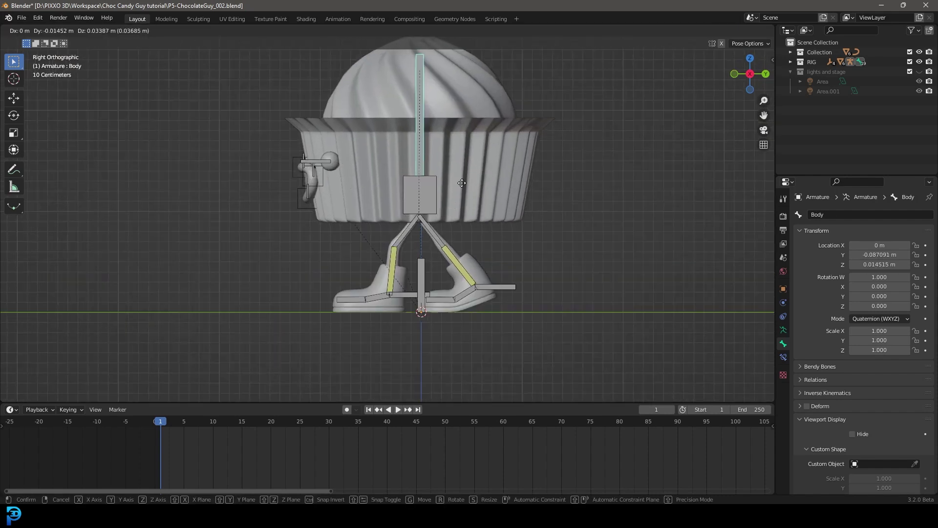
left_click(413, 214)
scroll(480, 207, "down", 1)
Step: Insert Location & Rotation keyframes for all bones at frame 1
key("a")
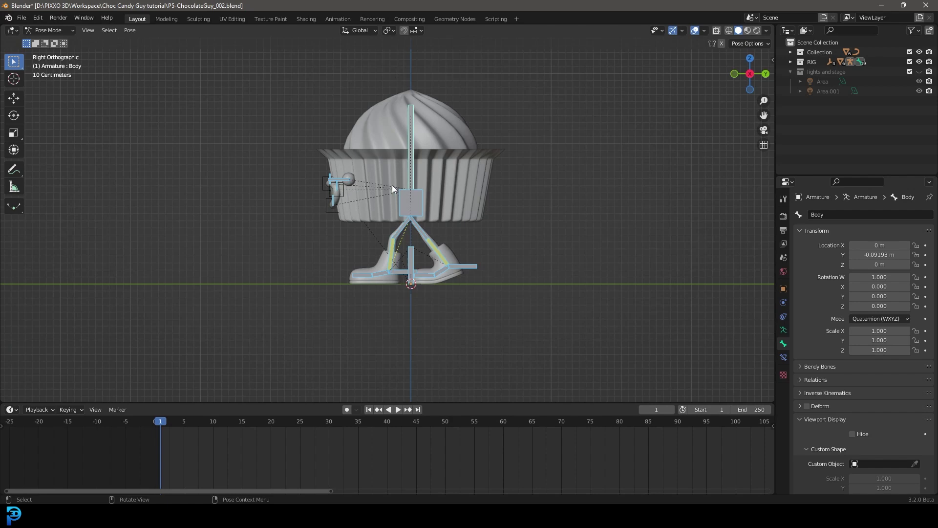
scroll(414, 157, "up", 2)
key("i")
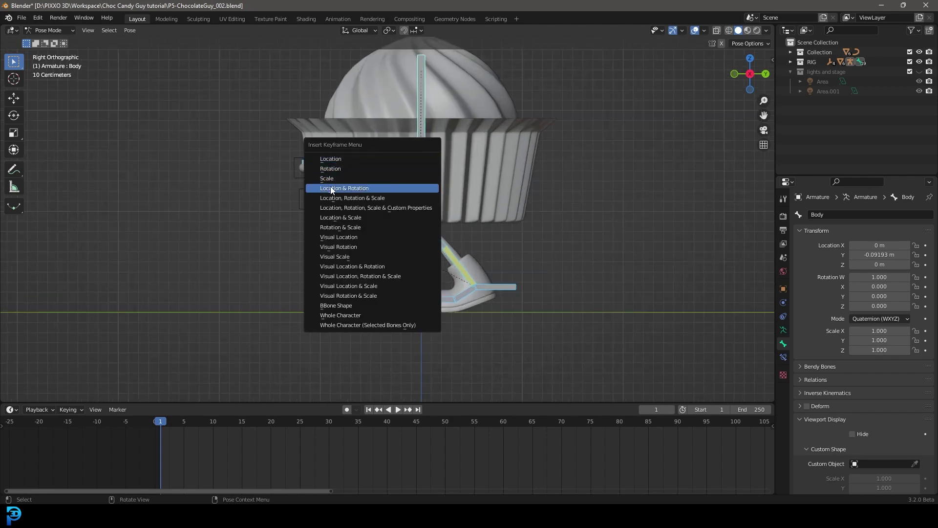
left_click(370, 189)
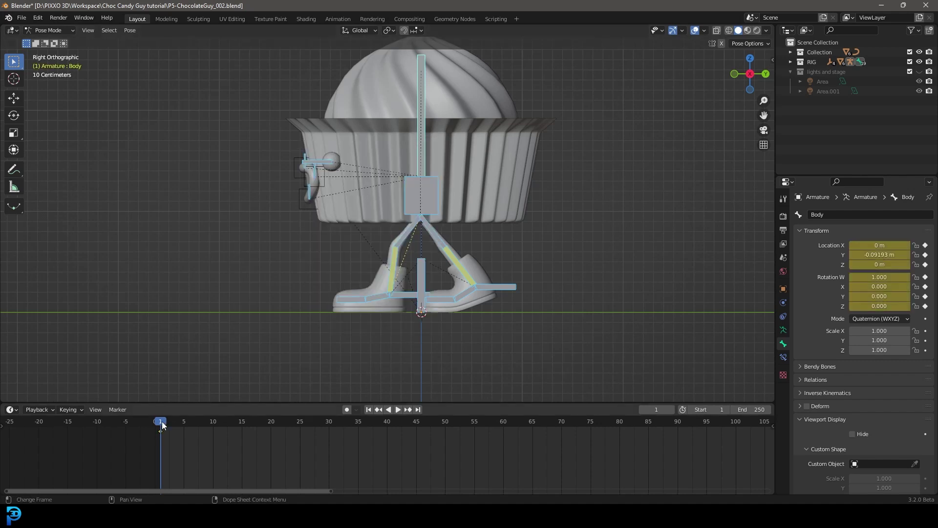
Step: Copy the pose of all bones and paste it mirrored at frame 8
scroll(549, 318, "down", 2)
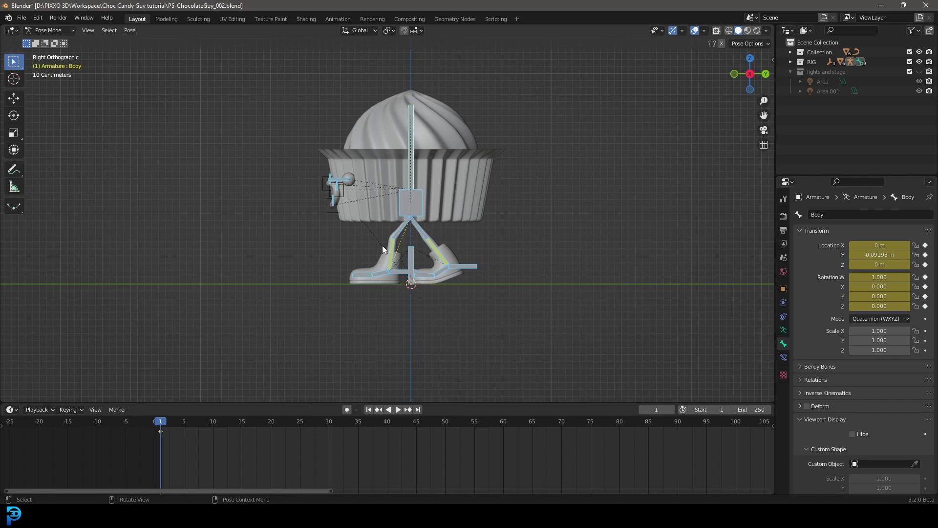
key("ctrl+c")
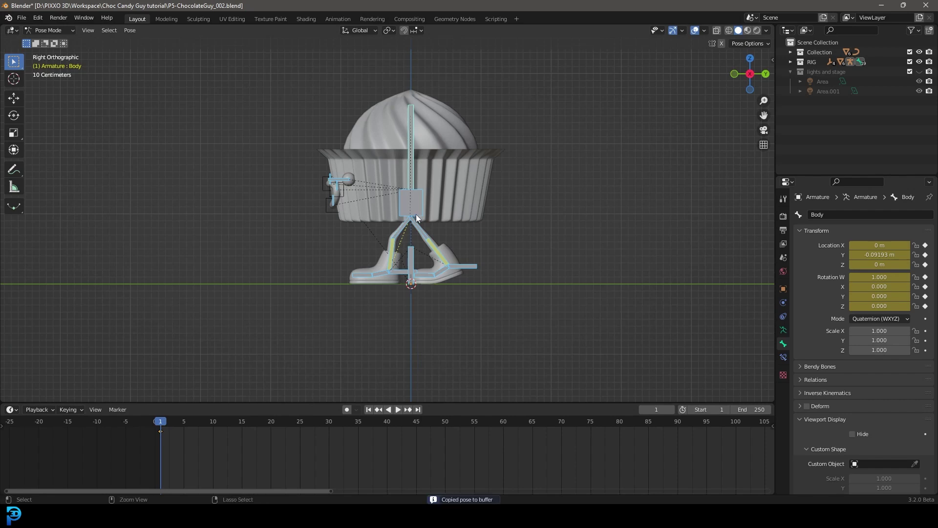
scroll(386, 195, "up", 2)
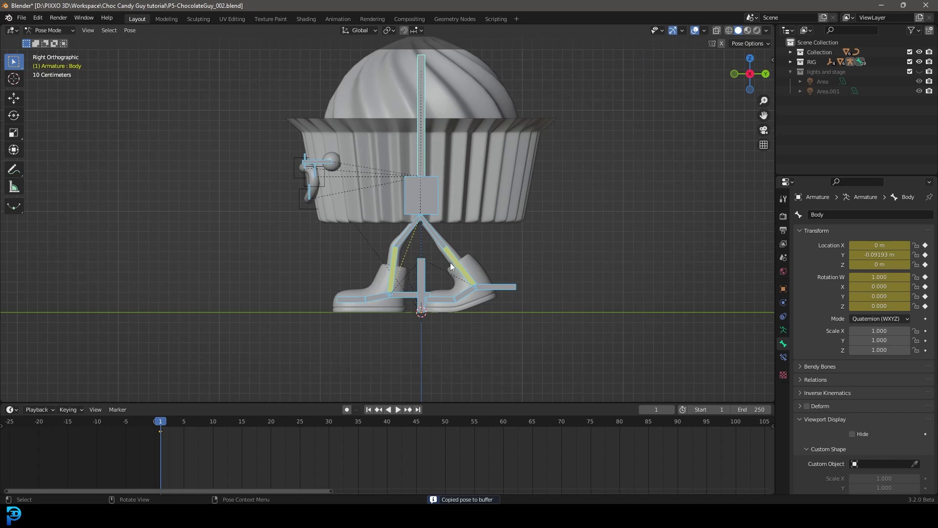
left_click_drag(162, 424, 201, 424)
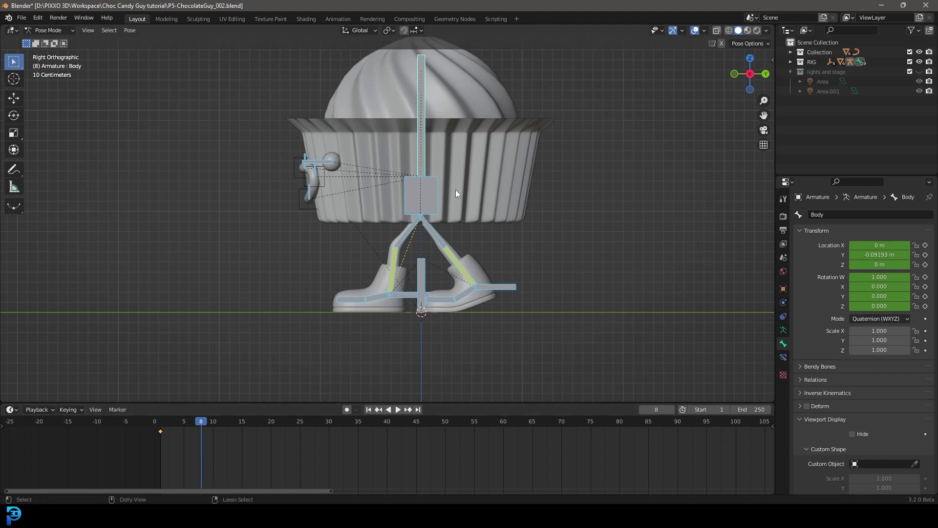
key("ctrl+v")
middle_click_drag(456, 191, 386, 278)
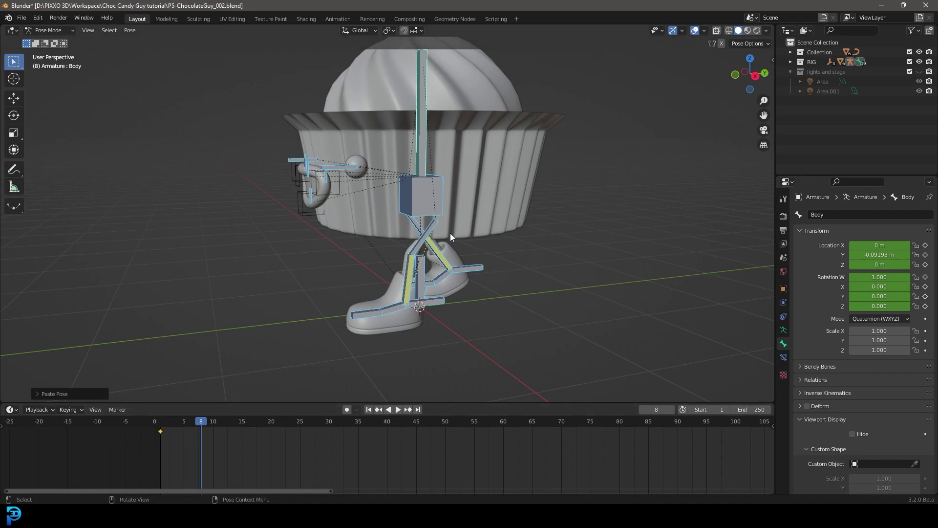
Step: Insert Location & Rotation keyframes for all bones at frame 8 and preview the motion
key("i")
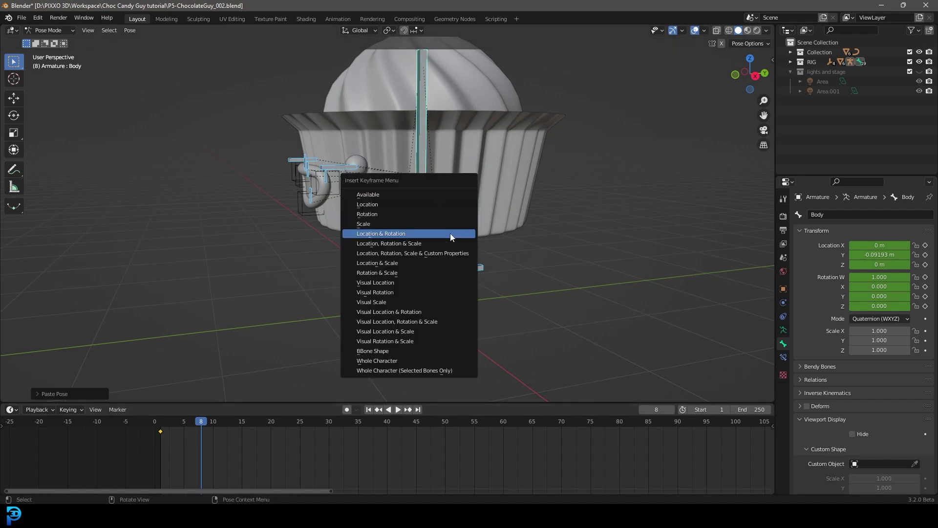
left_click(364, 235)
key("space")
mouse_move(202, 420)
left_mouse_down()
mouse_move(158, 438)
mouse_move(203, 436)
left_mouse_up()
key("space")
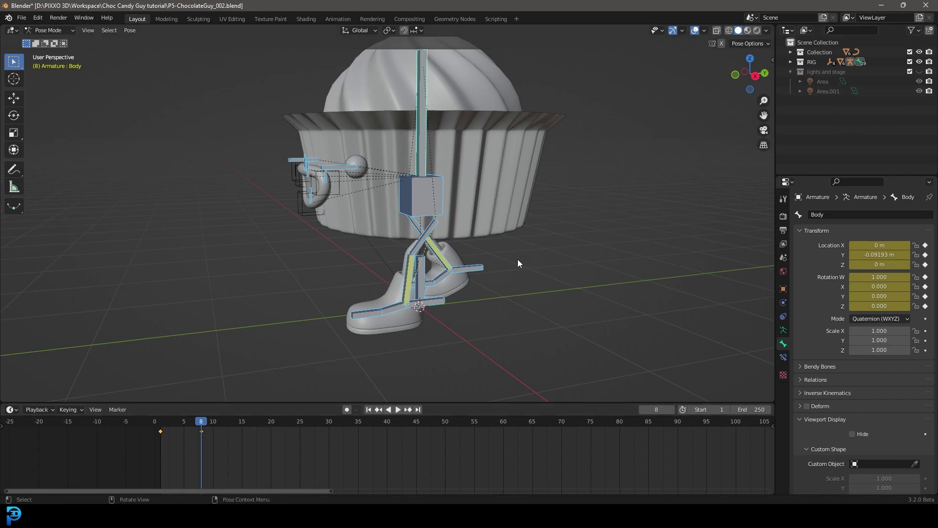
Step: Set the end frame of the animation to 16
key("KP_3")
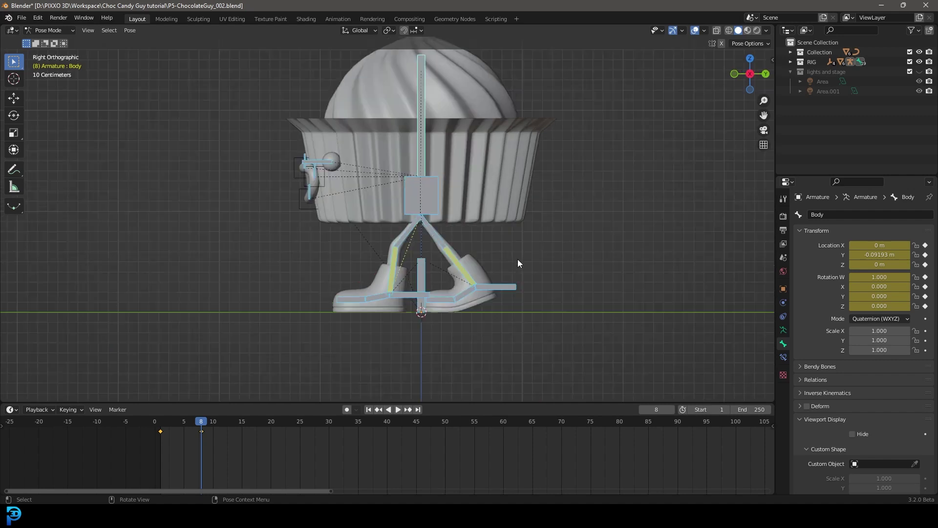
left_click(748, 410)
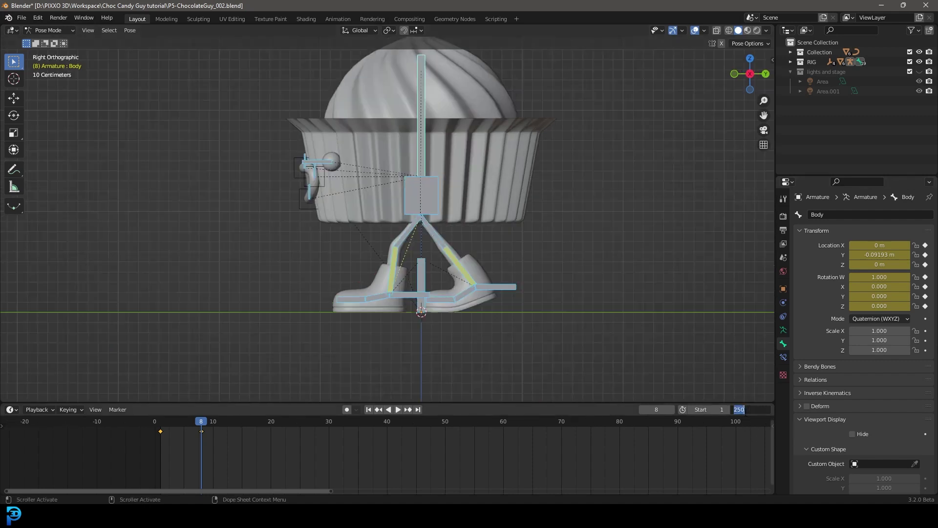
type("16")
key("Return")
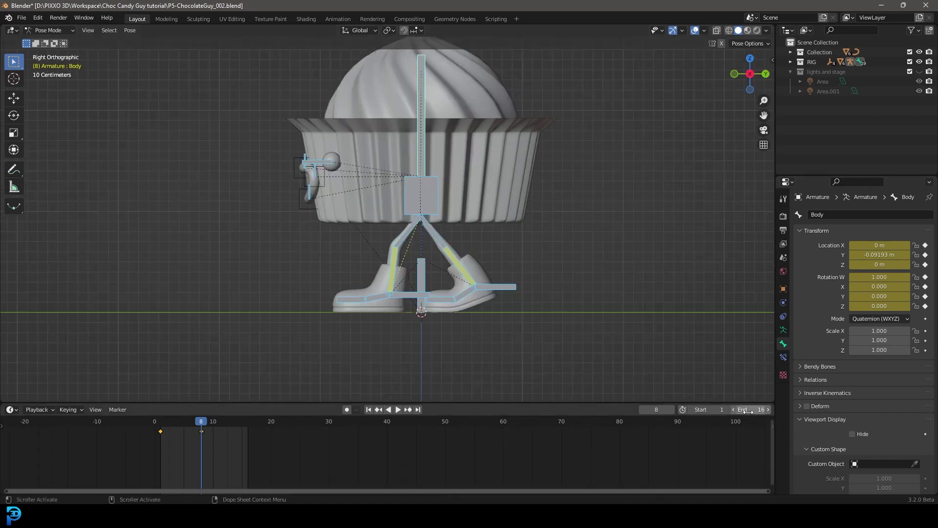
Step: Enlarge the timeline, go to frame 4 and raise the Body bone so that the legs extend
middle_click_drag(242, 437, 393, 449)
scroll(393, 450, "up", 3)
middle_click_drag(312, 461, 329, 391)
left_click_drag(329, 404, 287, 377)
scroll(430, 177, "up", 1)
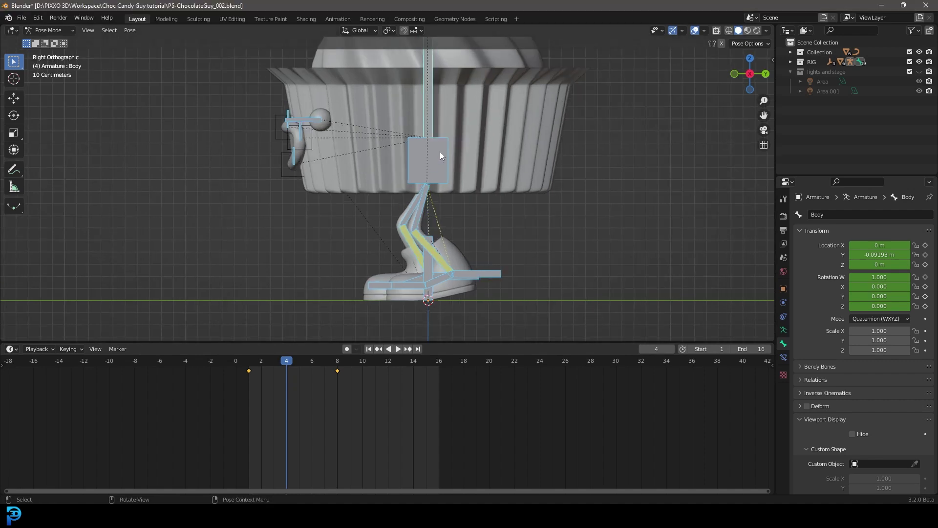
left_click(439, 151)
left_click(430, 112)
key("g")
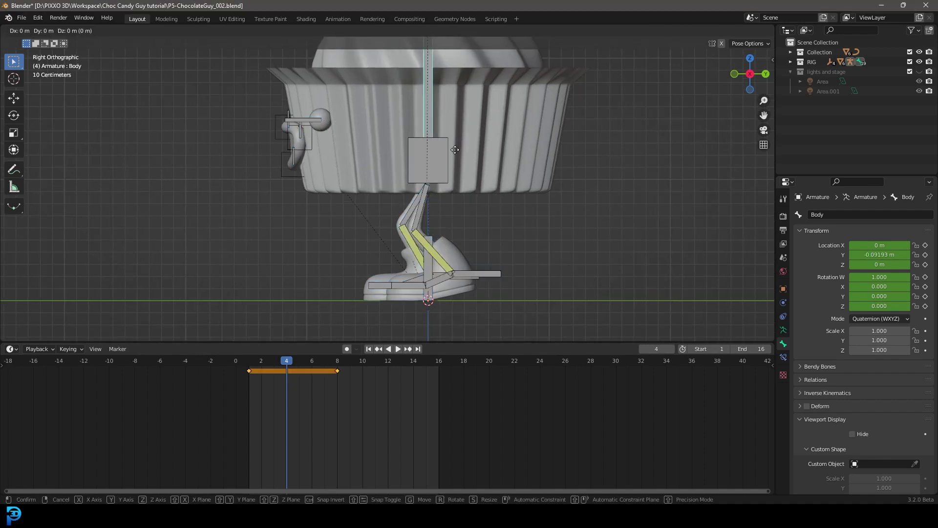
left_click(489, 270)
Step: Move the left foot IK bone to about 0.25 m ahead of and 0.27 m above its rest position
left_click(490, 273)
middle_click_drag(490, 273, 504, 288)
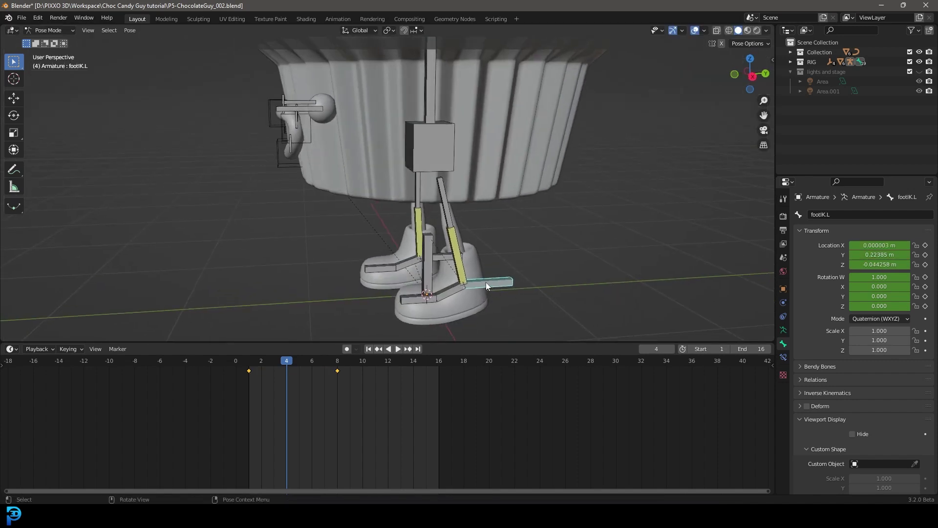
key("KP_3")
key("g")
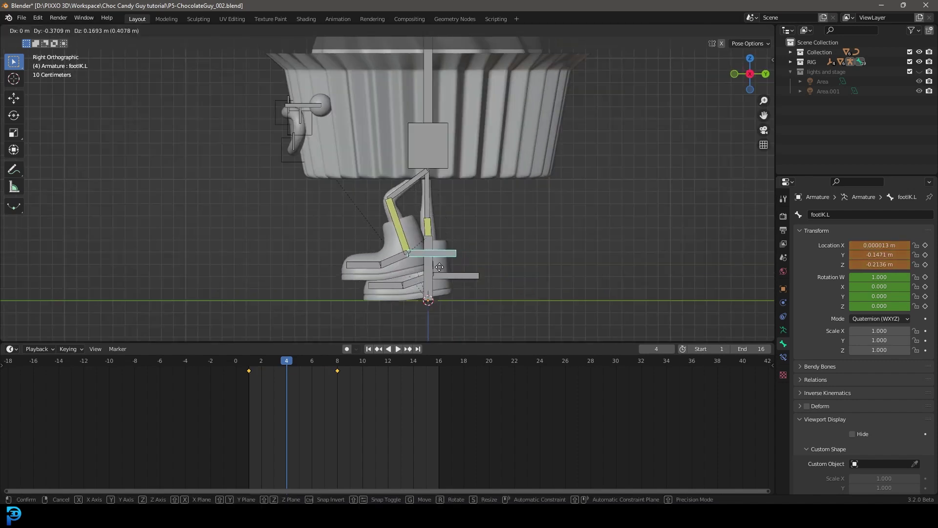
left_click(442, 255)
Step: Rotate the left foot IK bone by about 20° so the toe points up, and lower it to about 0.18 m above rest
key("r")
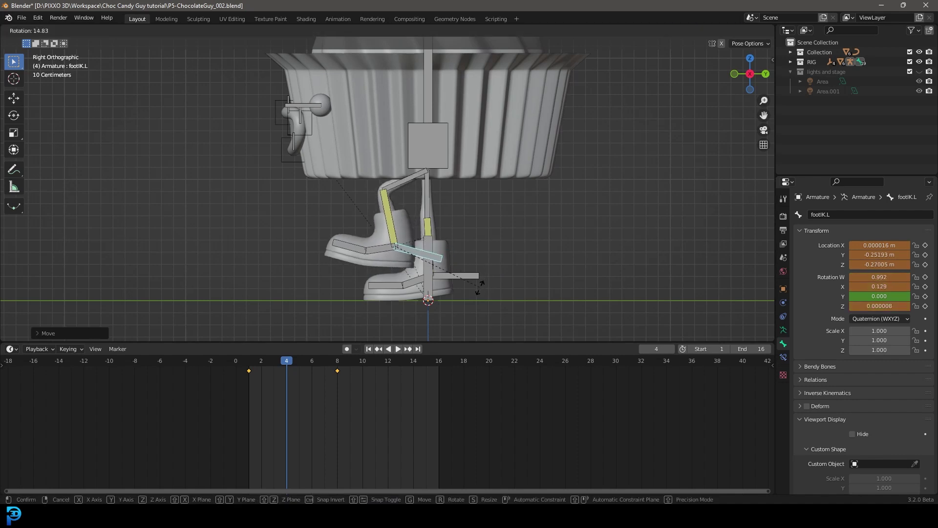
left_click(452, 246)
key("g")
left_click(445, 256)
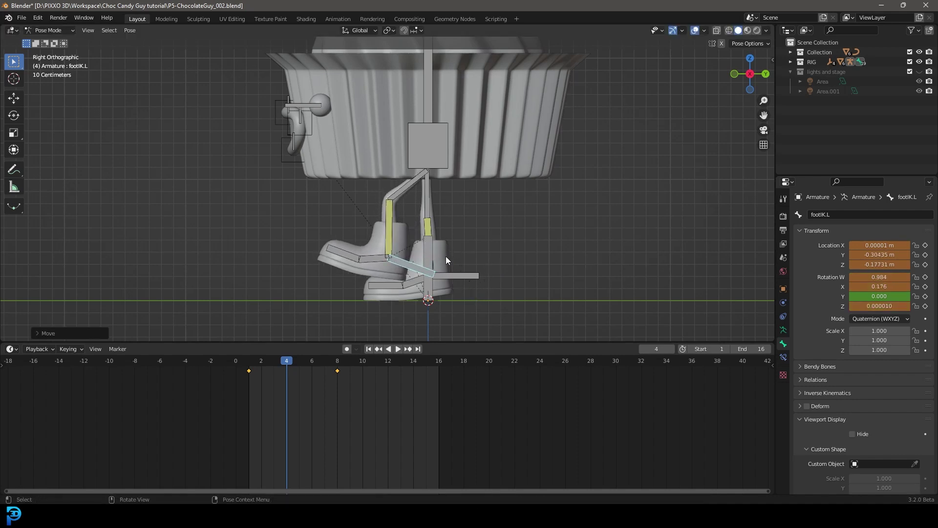
Step: Move the right foot IK bone about 0.25 m backward and 0.06 m upward, and rotate it about 16° to lift the heel
left_click(462, 273)
scroll(468, 272, "up", 1)
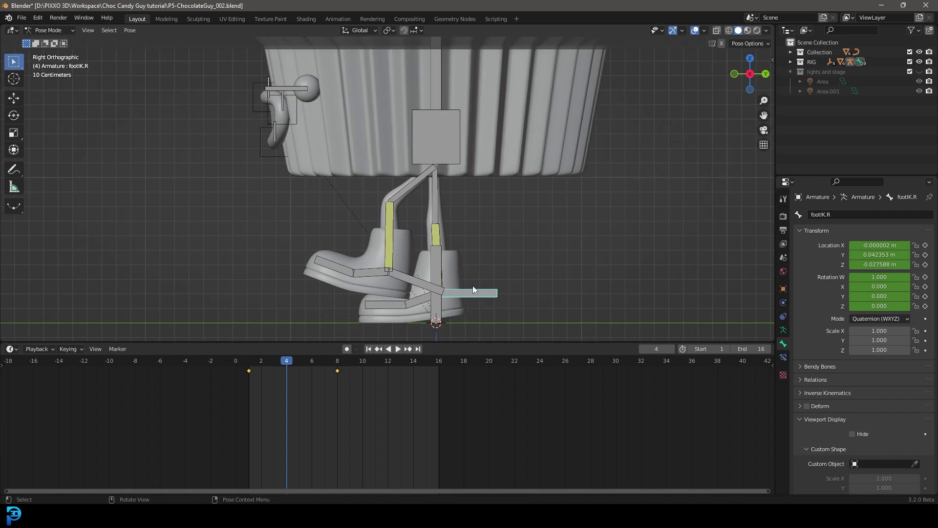
key("g")
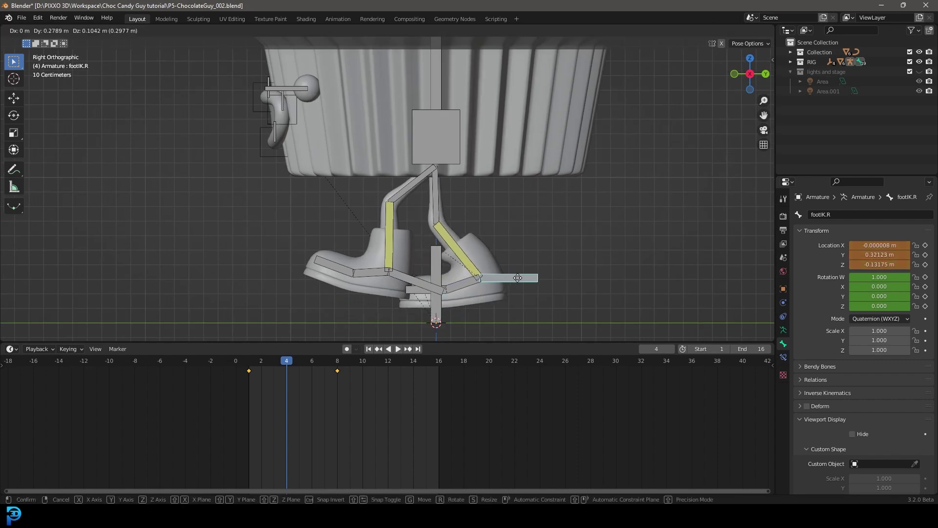
left_click(513, 284)
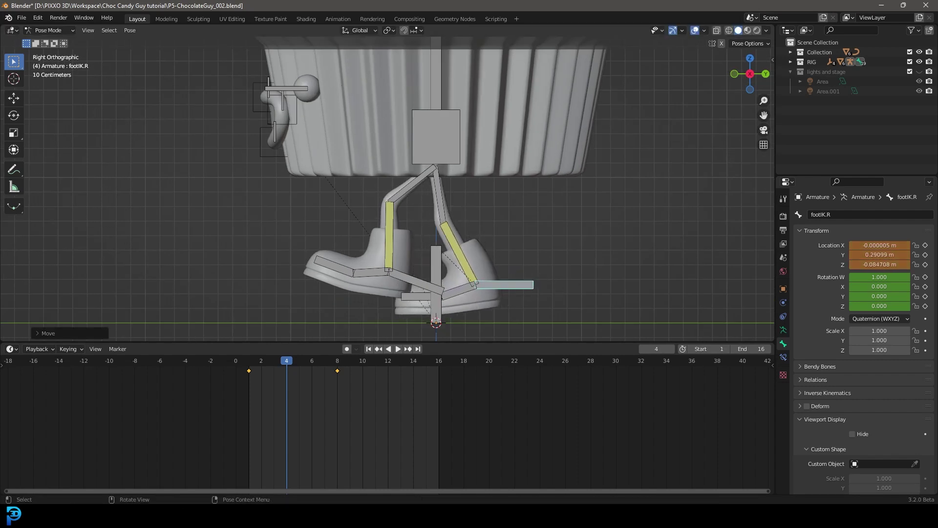
key("r")
left_click(555, 262)
Step: Rotate the Toebone.R bone by about 18° so the toe lies flat, and nudge the right foot IK bone slightly backward
left_click(416, 315)
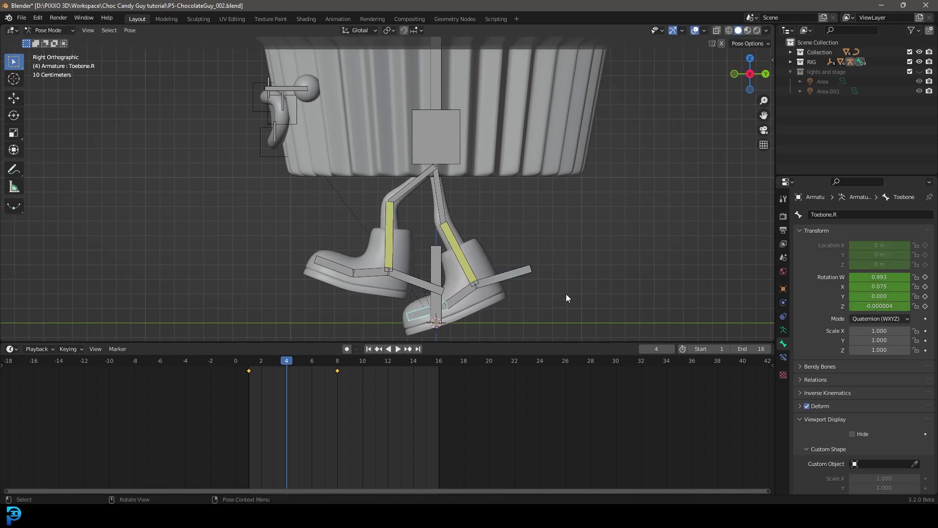
key("r")
key("Escape")
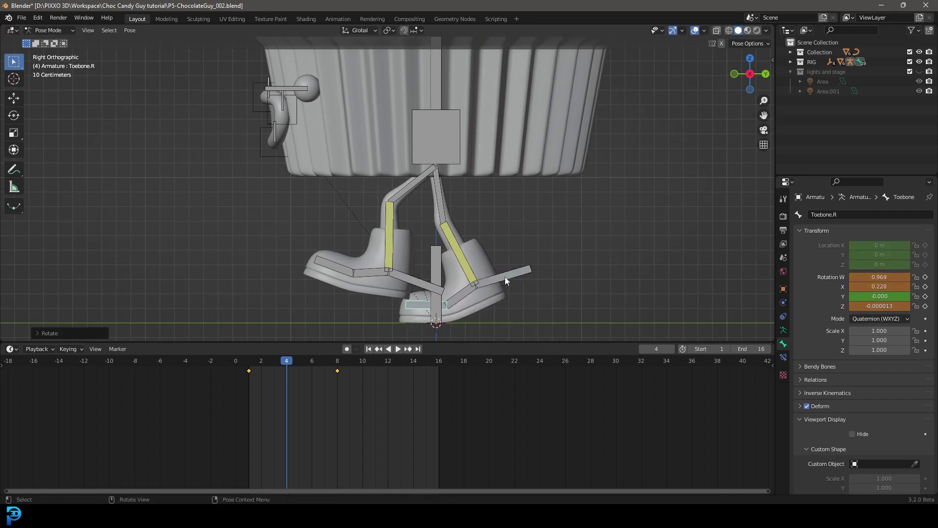
left_click(505, 275)
Step: Insert Location & Rotation keyframes for all bones at frame 4
scroll(520, 191, "down", 4)
key("a")
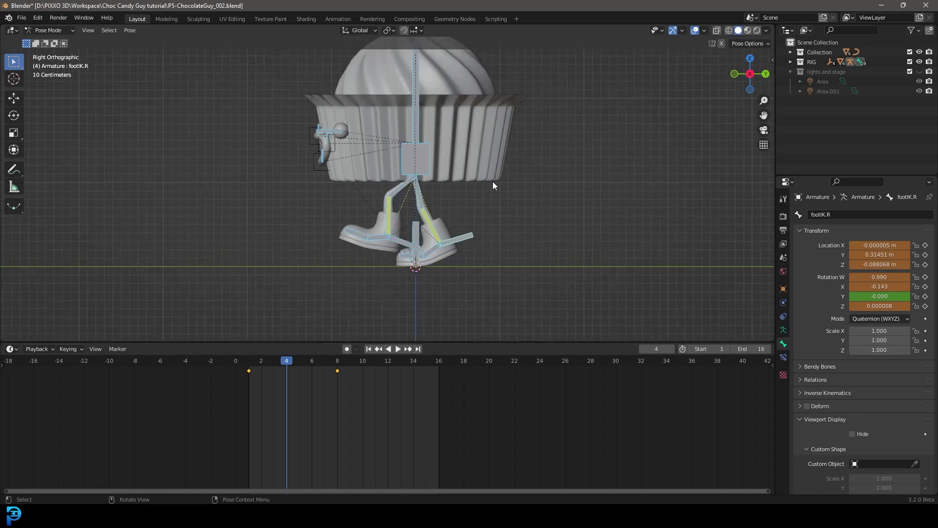
scroll(450, 161, "up", 3)
key("i")
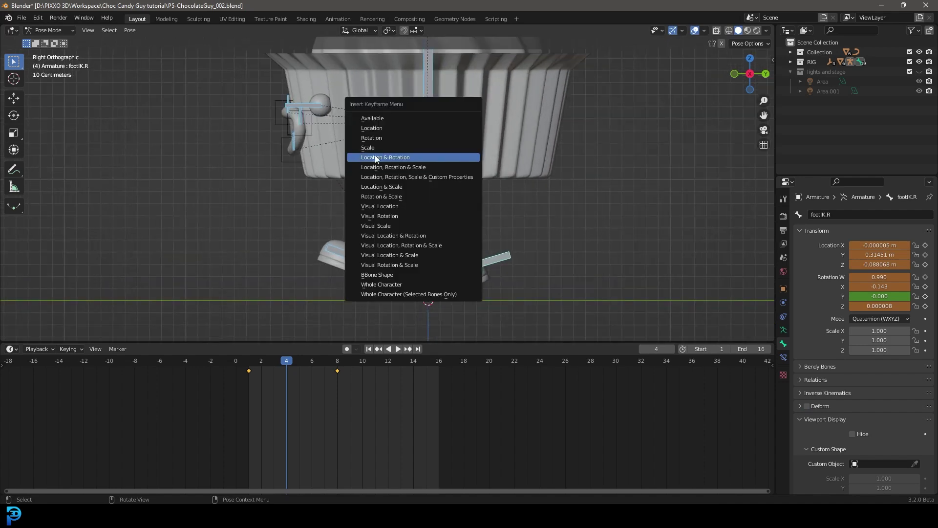
left_click(412, 156)
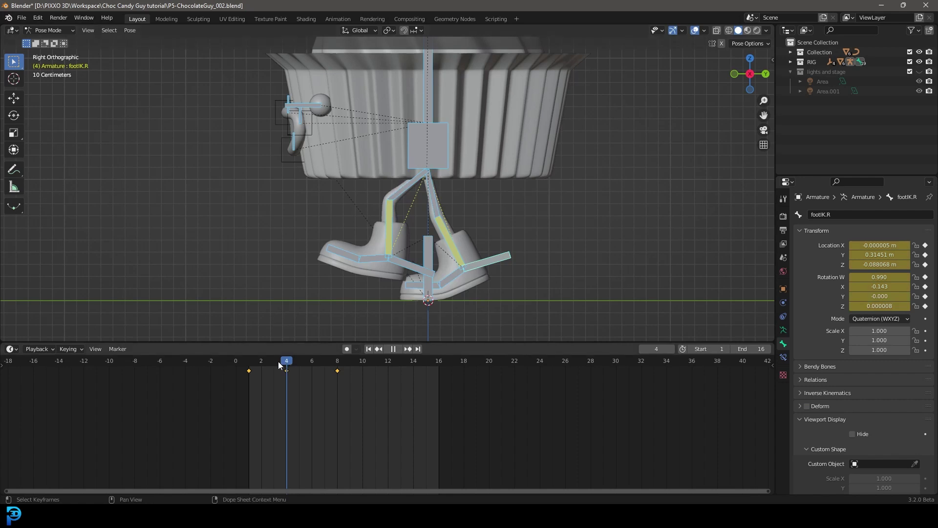
Step: Scrub through the first frames and play back the animation to examine the leg motion from an angled view
left_click_drag(286, 362, 235, 362)
middle_click_drag(405, 195, 421, 190)
key("space")
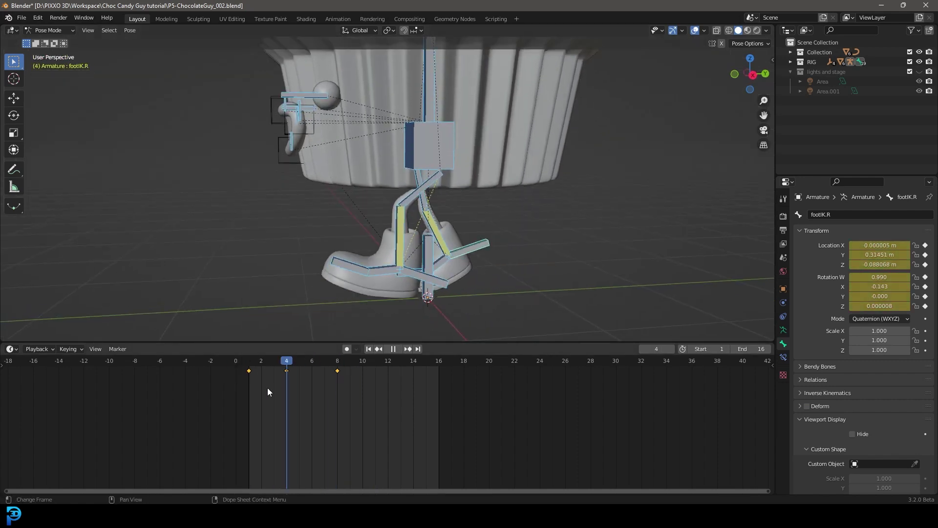
Step: Retime the walk cycle by moving the keyframes at frame 8 to frame 10 and those at frame 4 to frame 5
key("space")
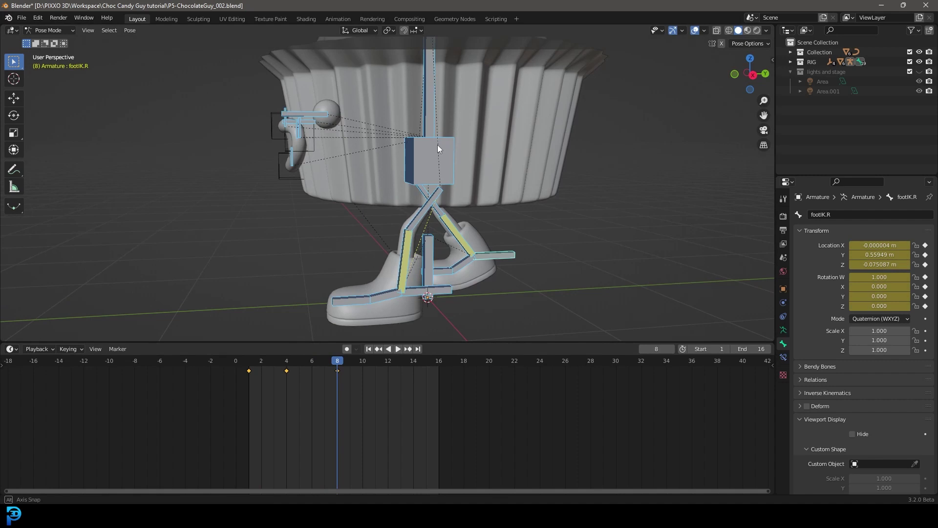
key("KP_3")
mouse_move(249, 373)
left_mouse_down()
mouse_move(339, 371)
mouse_move(249, 372)
left_mouse_up()
scroll(332, 337, "up", 2)
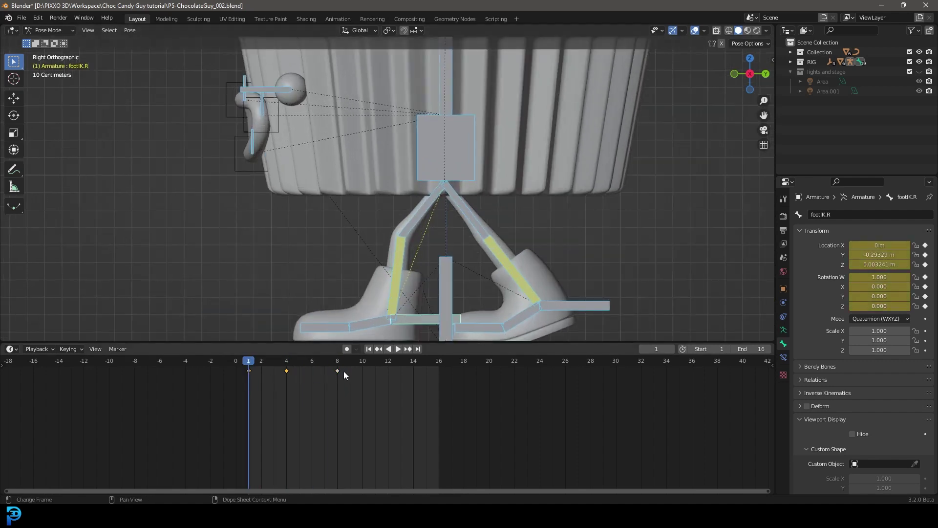
scroll(322, 313, "down", 3)
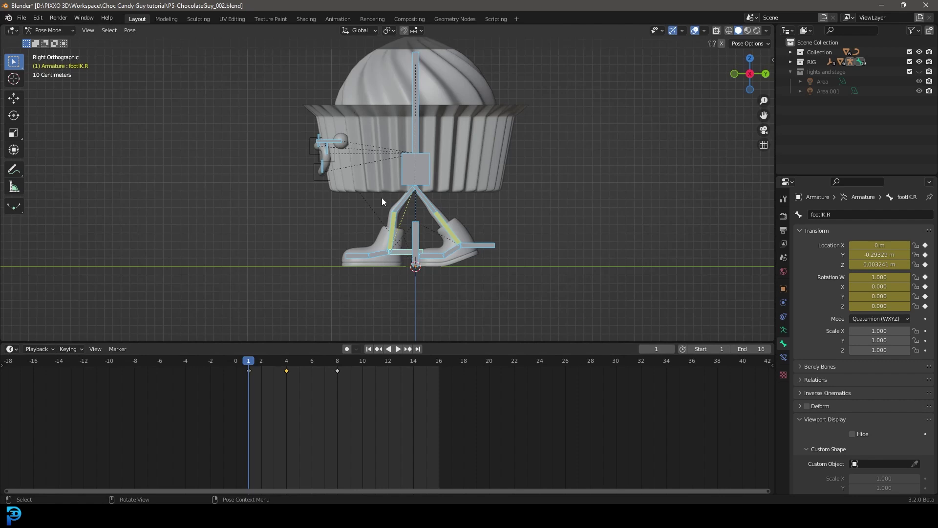
scroll(302, 395, "up", 3)
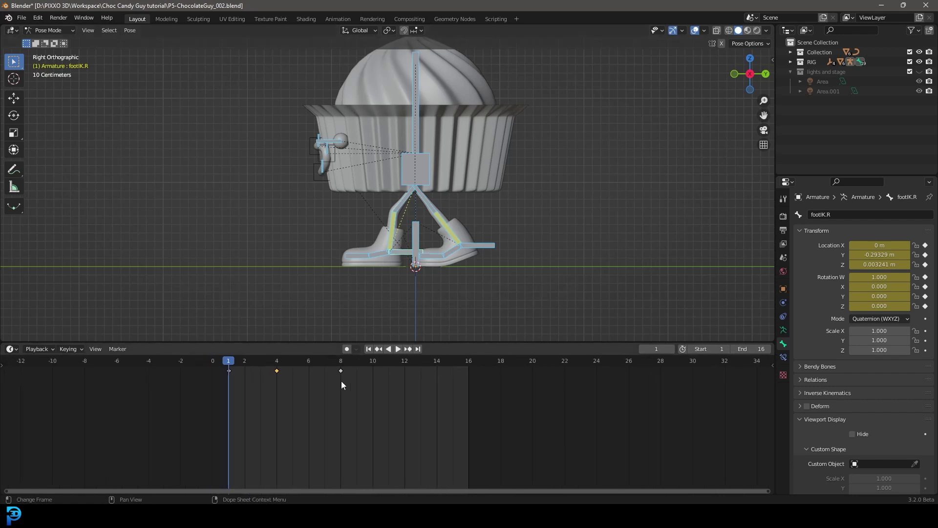
left_click_drag(340, 371, 373, 372)
mouse_move(276, 370)
left_mouse_down()
mouse_move(302, 377)
mouse_move(293, 372)
left_mouse_up()
Step: Set the animation's end frame to 20 and play back and scrub the retimed leg motion
key("space")
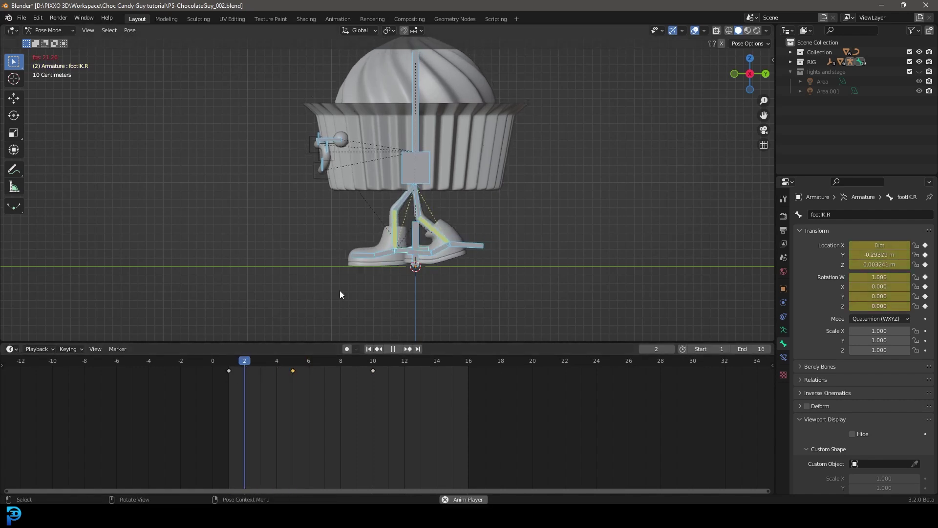
left_click(768, 349)
left_click(768, 348)
left_click(767, 349)
left_click(768, 349)
left_click(230, 380)
key("space")
left_click_drag(230, 380, 295, 388)
key("i")
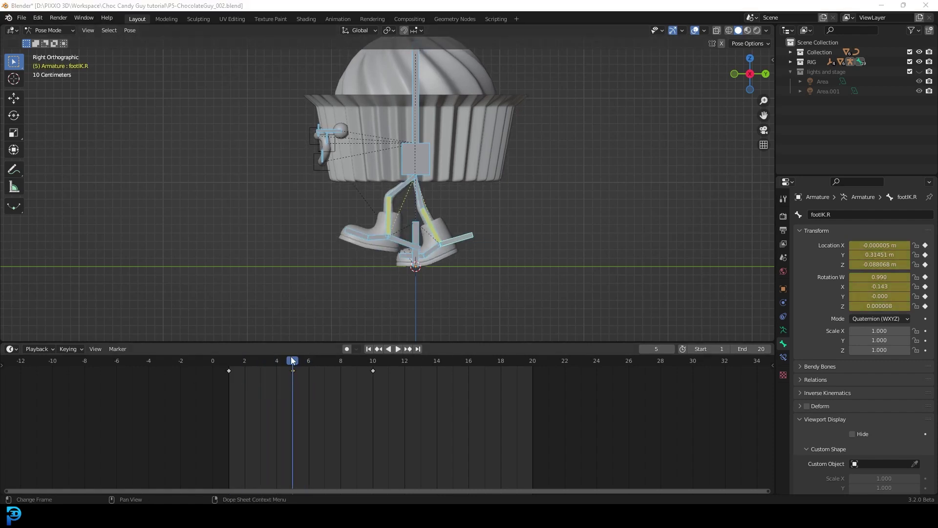
Step: At frame 1, tilt the Body bone about 5.6° toward the character's left in front view and raise it about 0.02 m
left_click(231, 377)
middle_click_drag(410, 181, 423, 180)
key("KP_1")
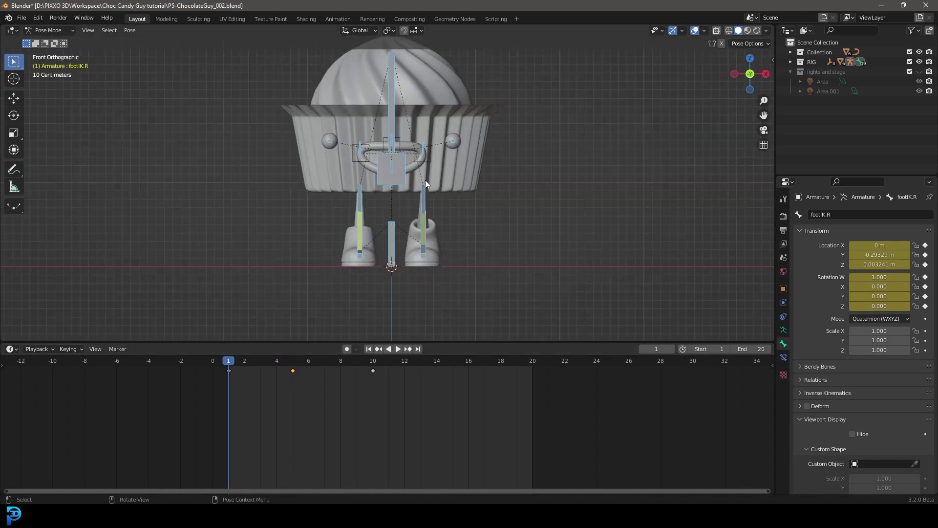
scroll(401, 184, "up", 2)
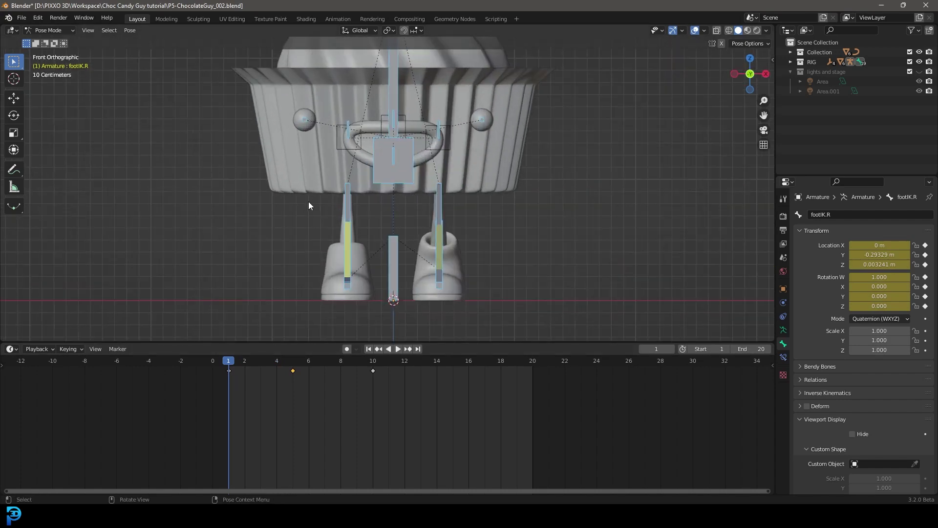
left_click(395, 97)
key("r")
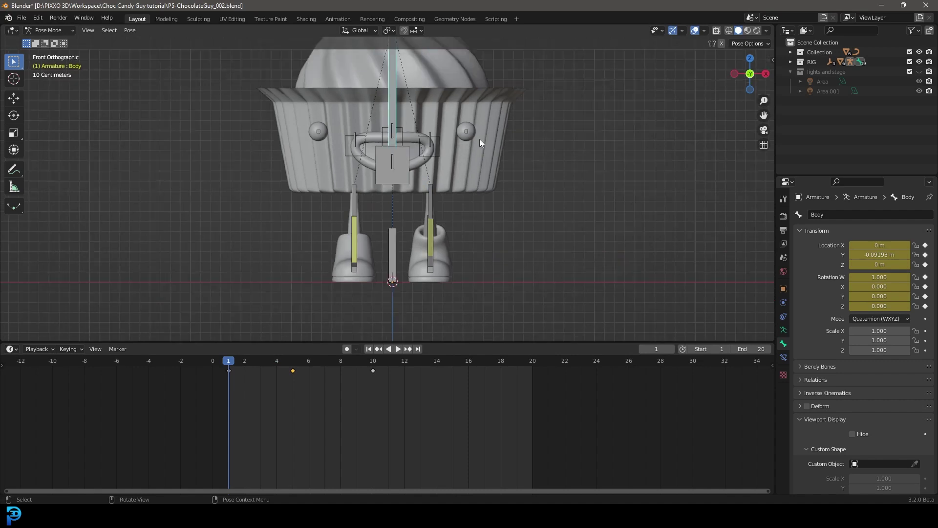
left_click(557, 126)
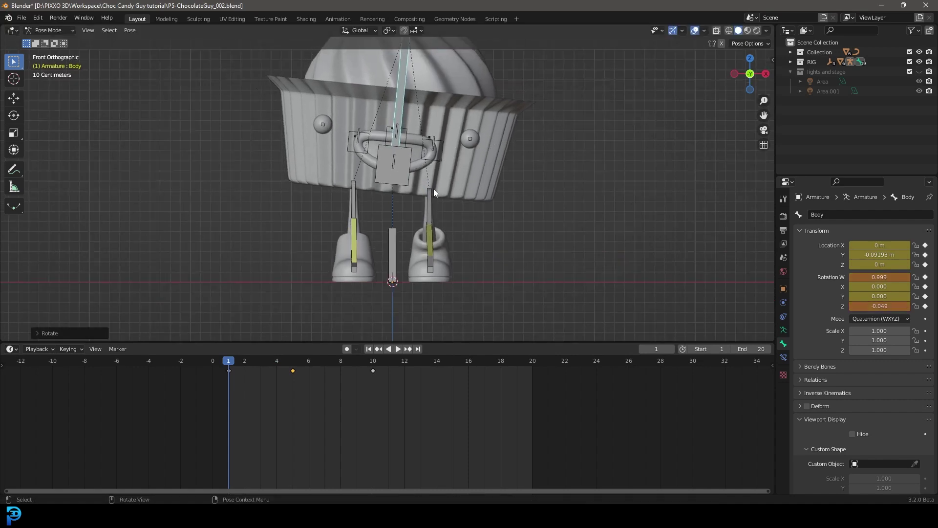
key("g")
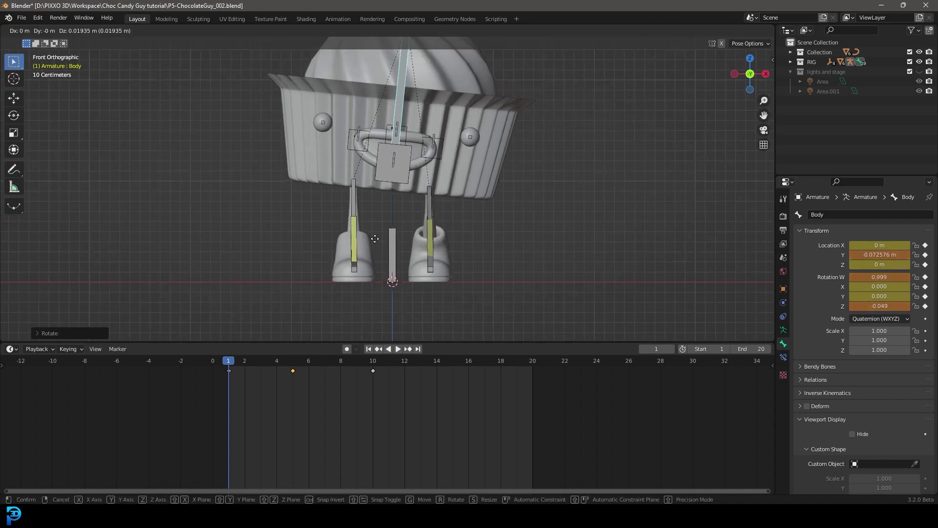
left_click(374, 238)
Step: Insert Location & Rotation keyframes for the Body bone and then for all bones at frame 1
key("i")
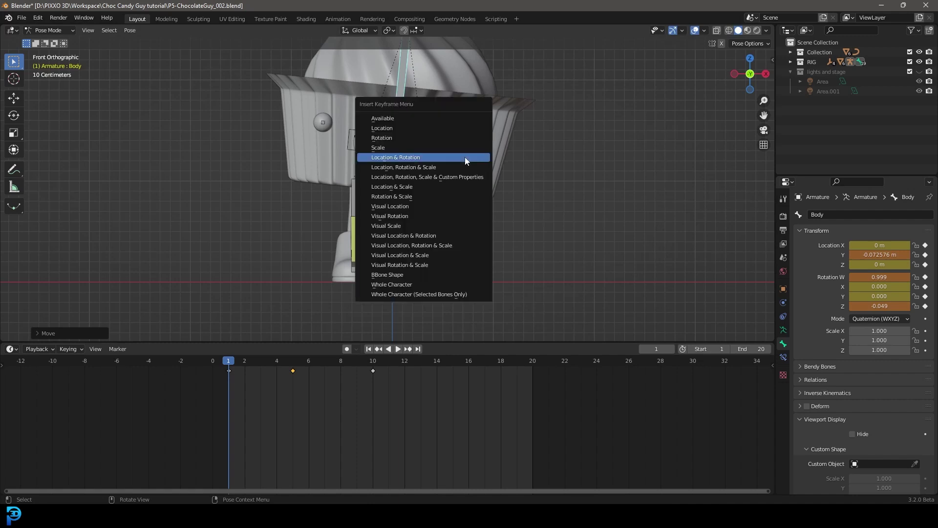
left_click(421, 157)
key("a")
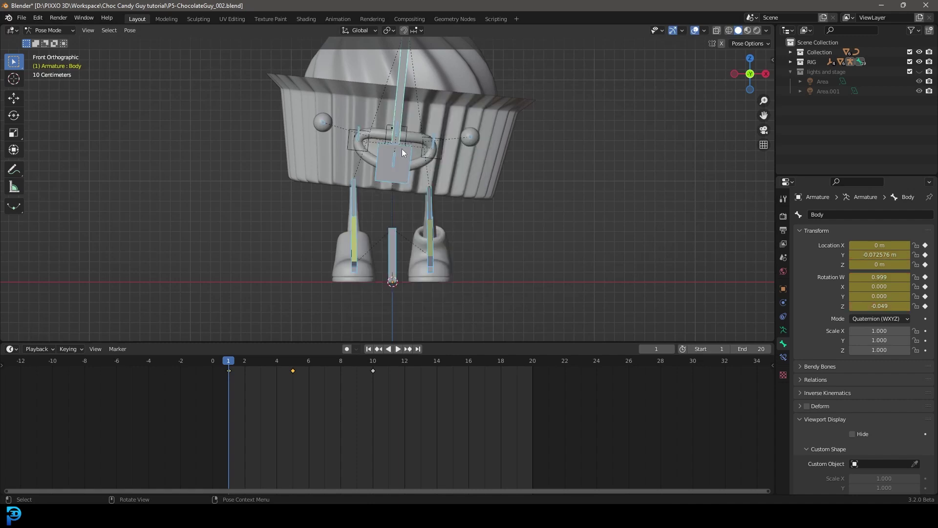
key("i")
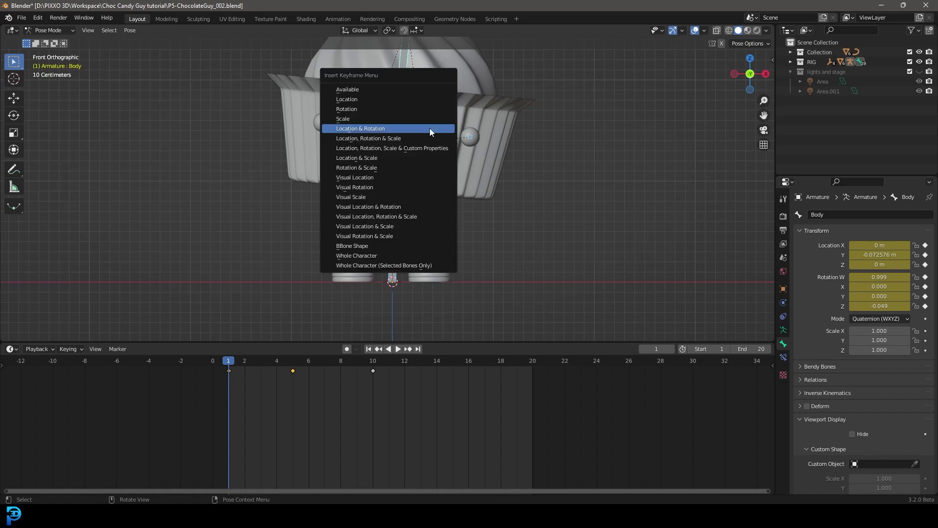
left_click(361, 129)
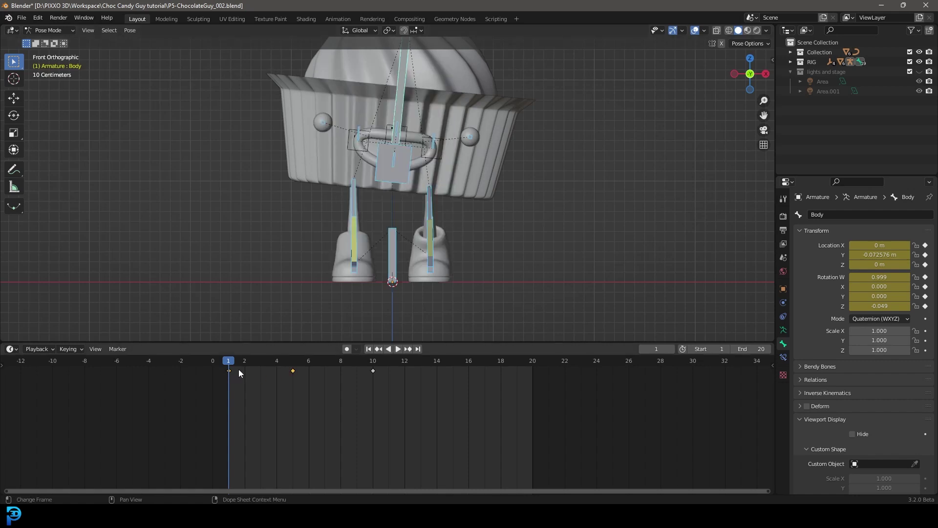
Step: Rotate the Body bone back by about 3° to soften its tilt, and insert its Location & Rotation keyframe at frame 1
key("r")
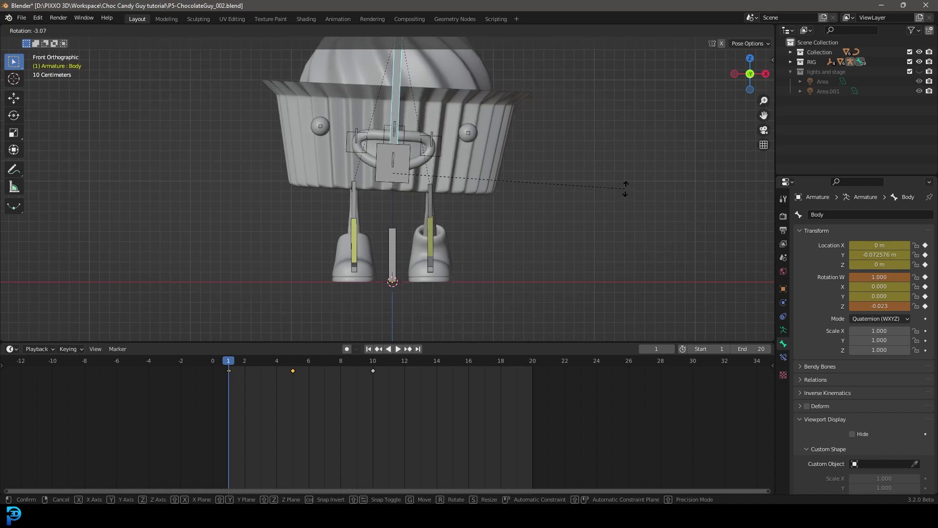
left_click(624, 191)
key("i")
left_click(514, 160)
Step: At frame 5, rotate the Body bone about 3° toward the character's left in front view
left_click_drag(230, 359, 286, 380)
left_click(395, 94)
key("r")
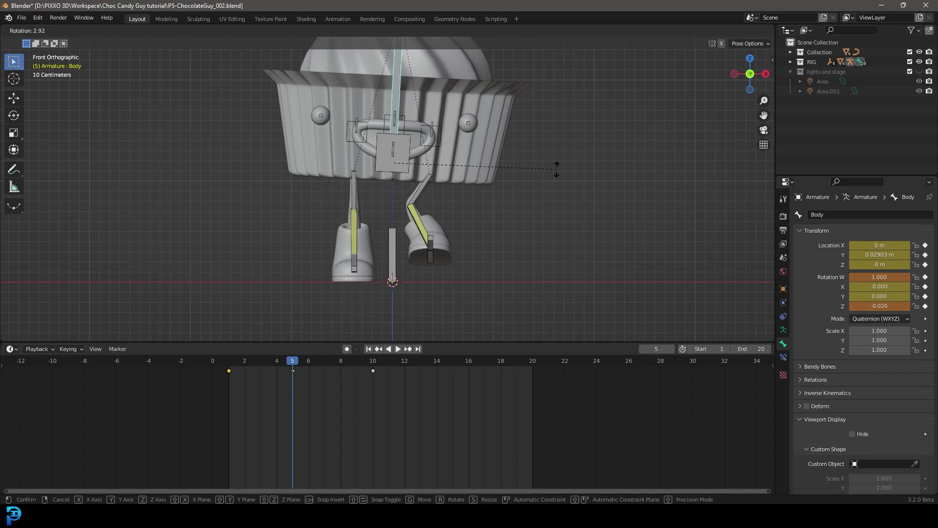
left_click(556, 168)
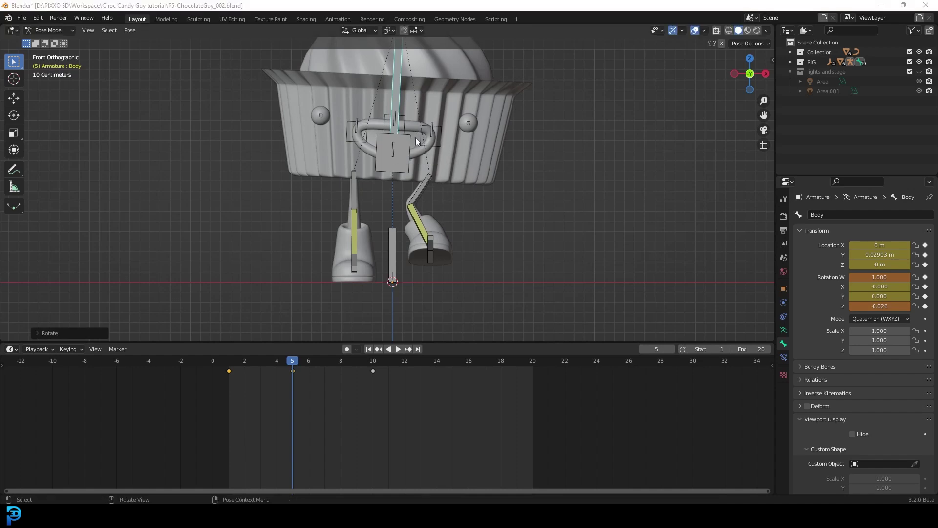
Step: Move the footIK.L bone about 0.05 m backward and 0.04 m downward in side view at frame 5
middle_click_drag(430, 255, 436, 257)
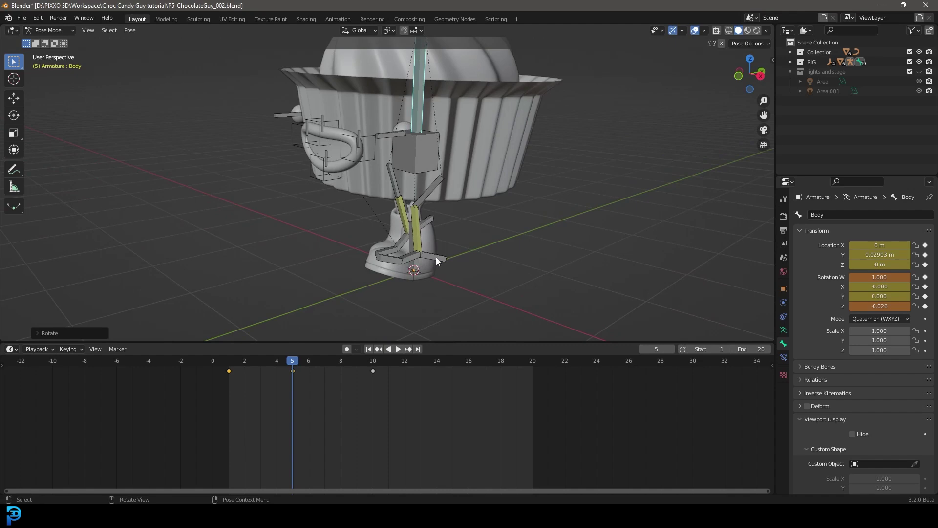
left_click(436, 256)
key("KP_3")
key("g")
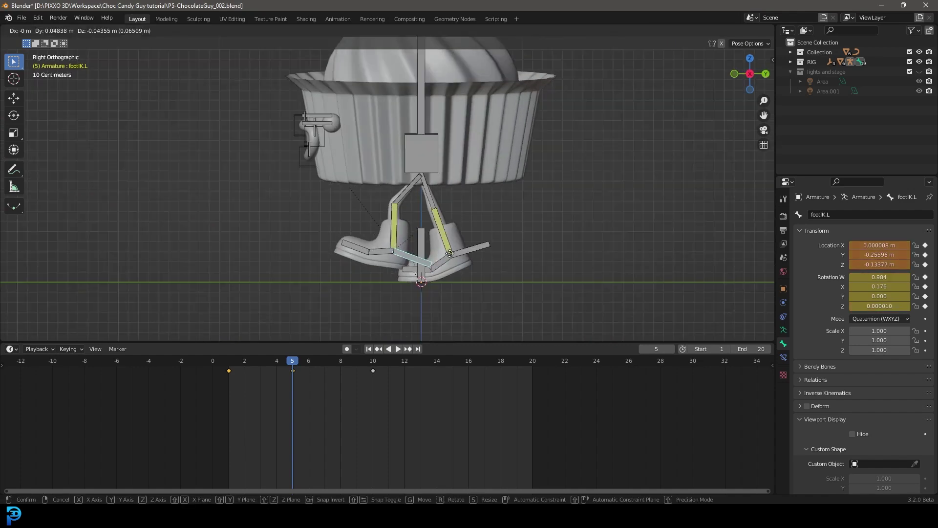
left_click(449, 255)
Step: Reduce the Body bone's tilt by about 1° and insert Location & Rotation keyframes for all bones at frame 5
middle_click_drag(450, 256, 452, 259)
key("KP_1")
left_click(394, 88)
key("r")
left_click(473, 150)
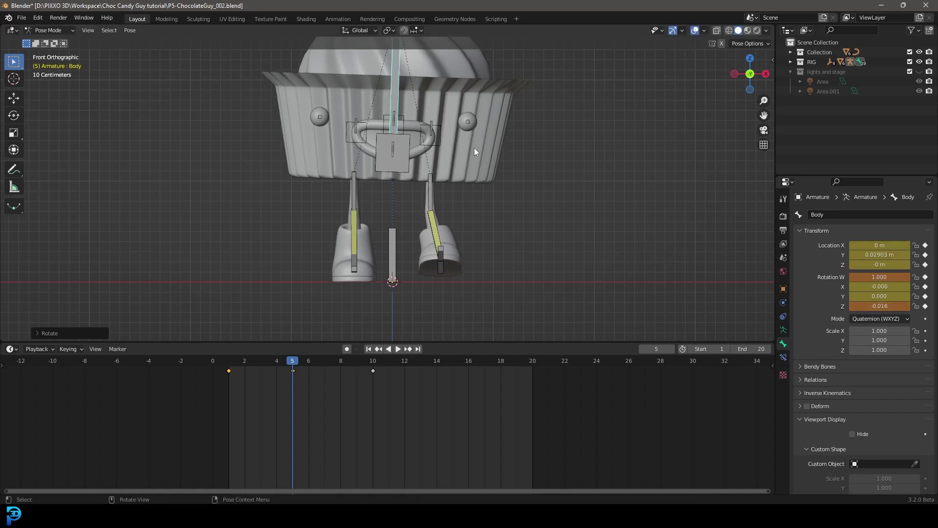
key("a")
key("i")
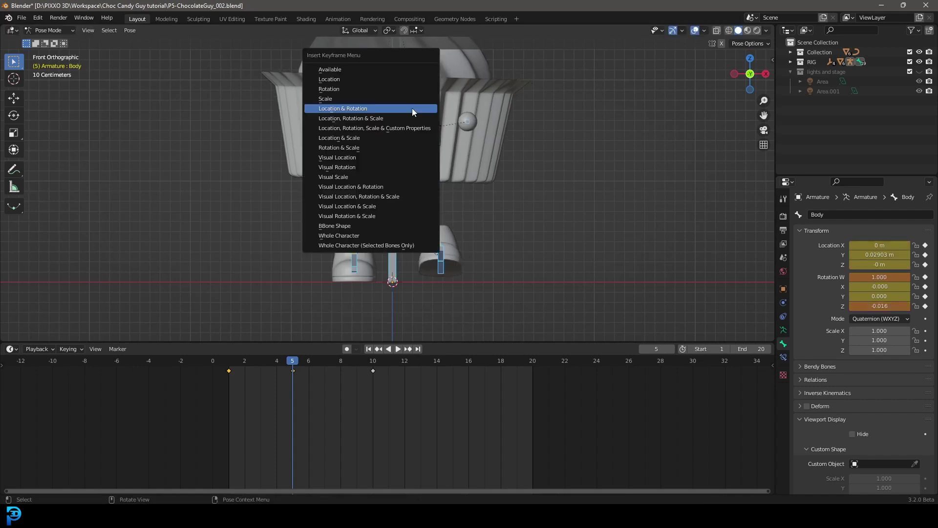
left_click(344, 111)
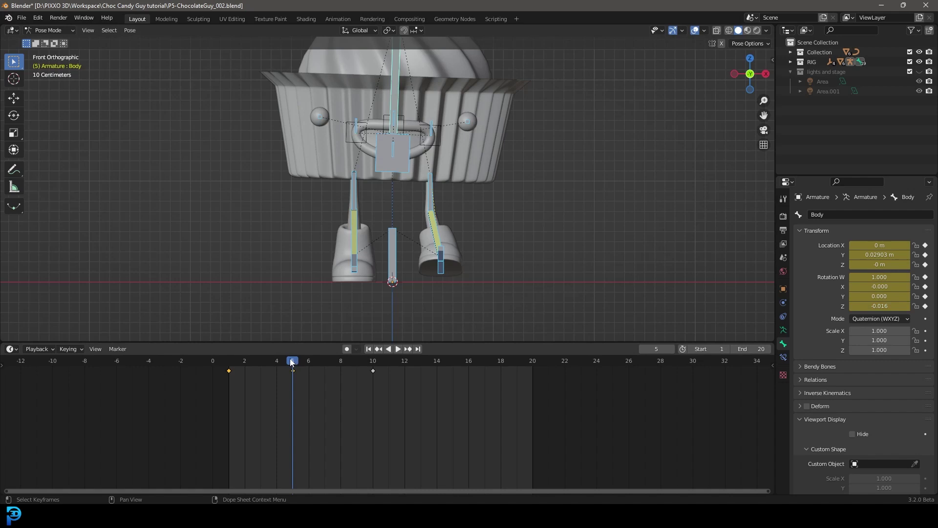
Step: At frame 10, tilt the Body bone about 4° toward the character's right and raise it about 0.024 m
key("space")
left_click(370, 377)
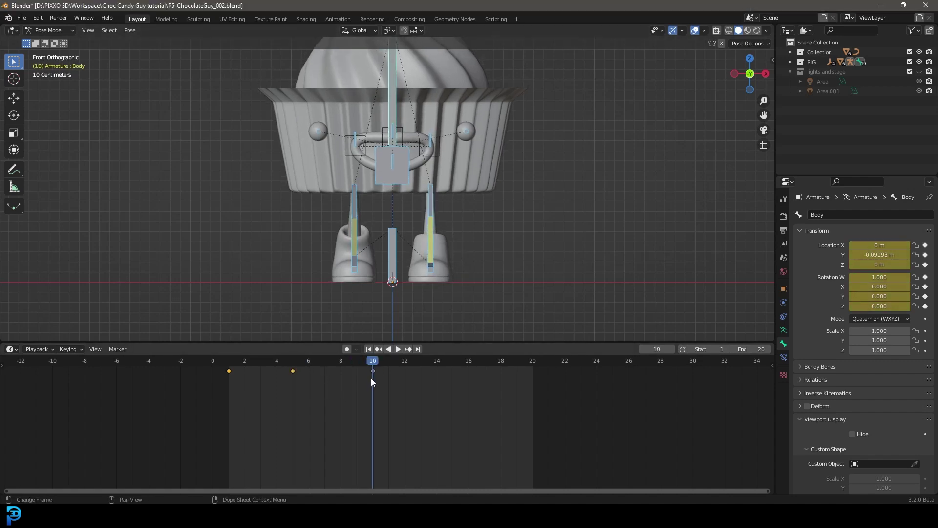
left_click(392, 104)
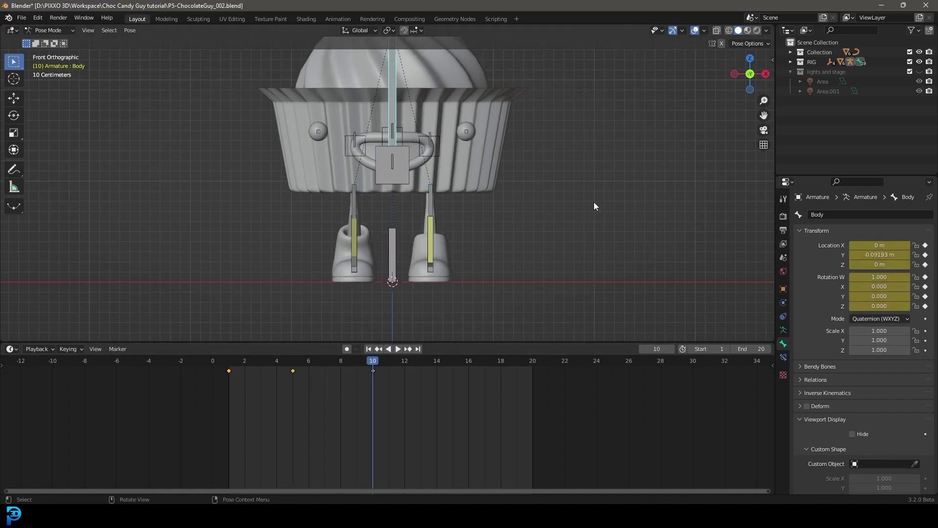
key("r")
left_click(569, 193)
key("g")
left_click(467, 140)
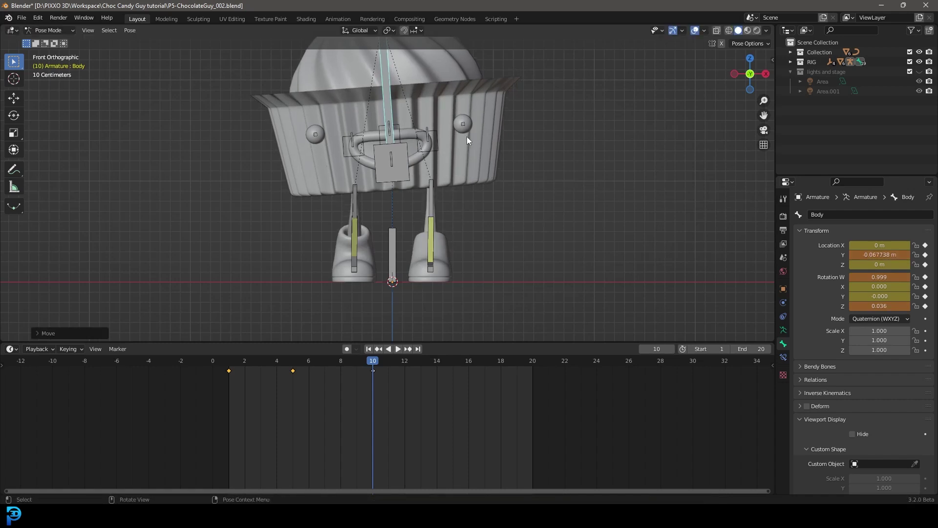
Step: Insert Location & Rotation keyframes for all bones at frame 10
key("a")
key("i")
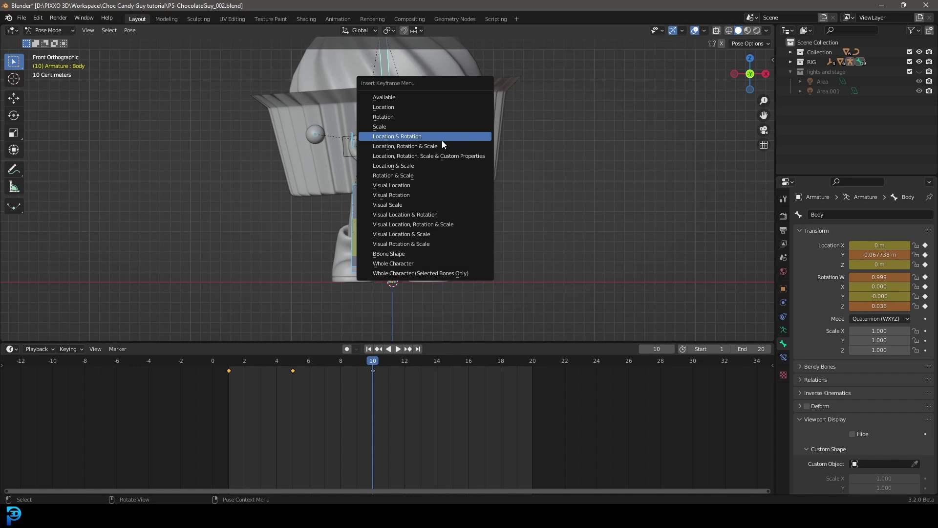
left_click(422, 136)
Step: Scrub and play back the animation to examine the body sway from the front and from an angled view
left_click_drag(370, 365, 233, 386)
key("space")
left_click_drag(418, 377, 356, 411)
middle_click_drag(376, 303, 402, 235)
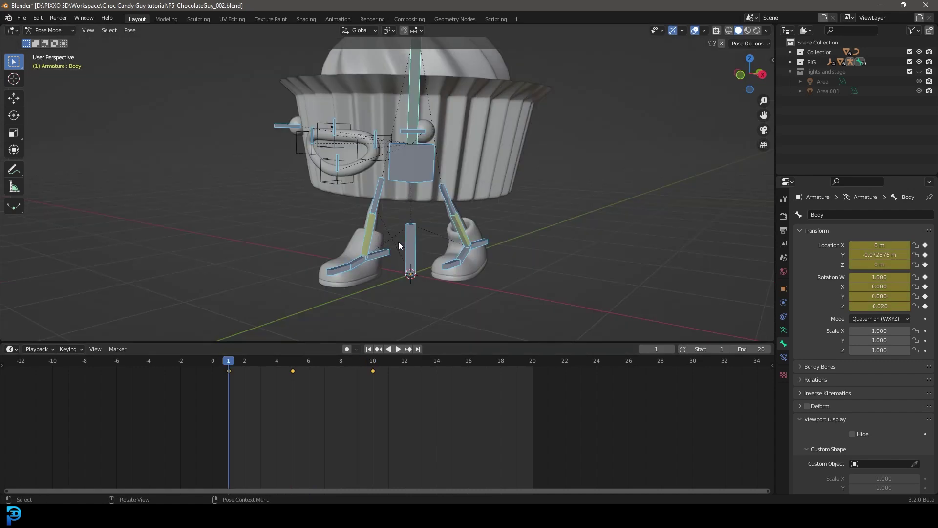
key("space")
Step: Paste the frame 5 pose of all bones mirrored at frame 15 and insert Location & Rotation keyframes there
left_click_drag(438, 364, 274, 376)
scroll(228, 385, "up", 1)
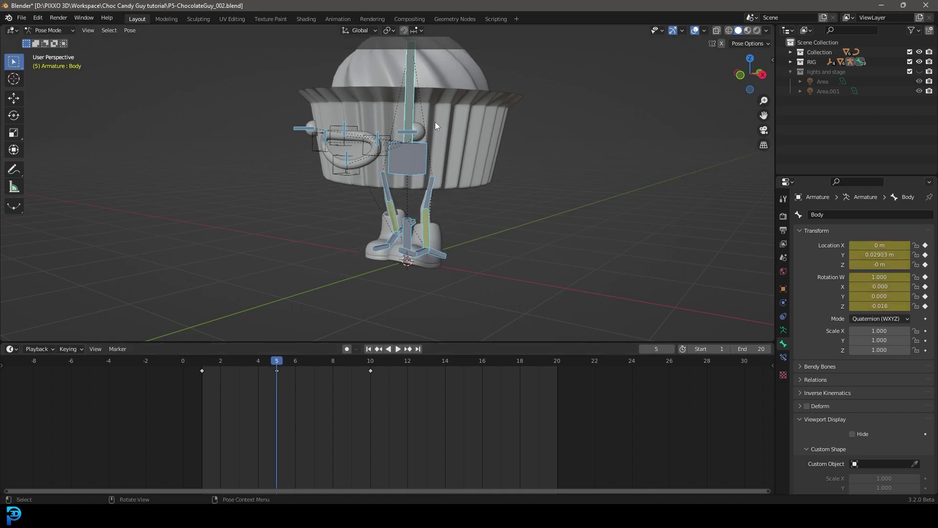
middle_click_drag(435, 122, 496, 86)
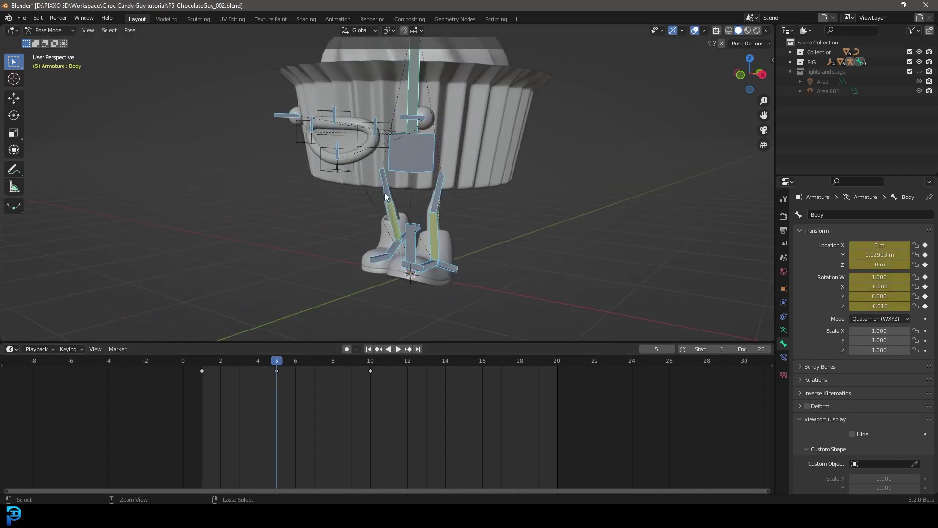
key("ctrl+c")
left_click_drag(276, 357, 463, 388)
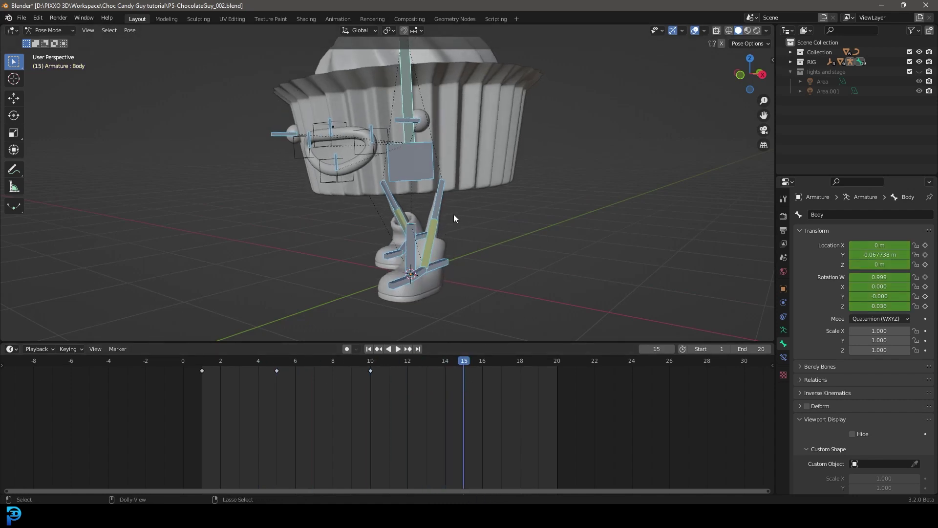
key("ctrl+shift+v")
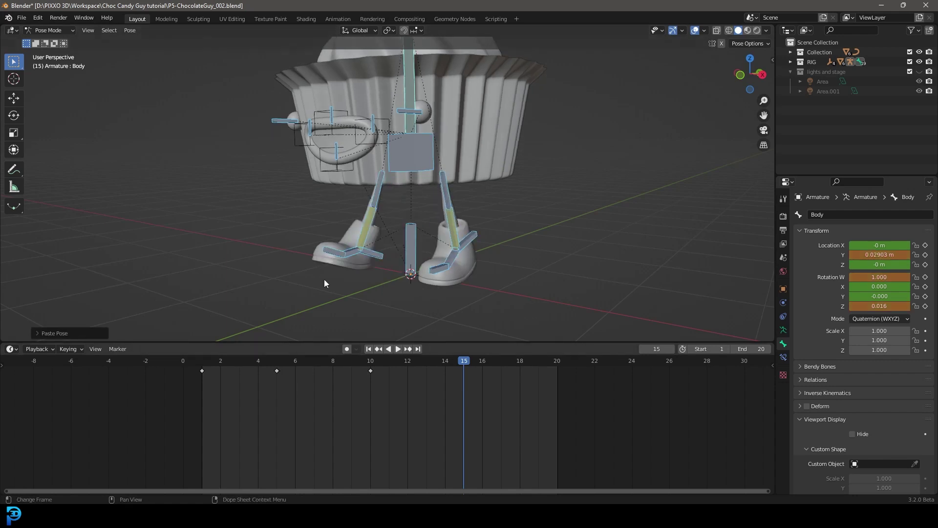
key("i")
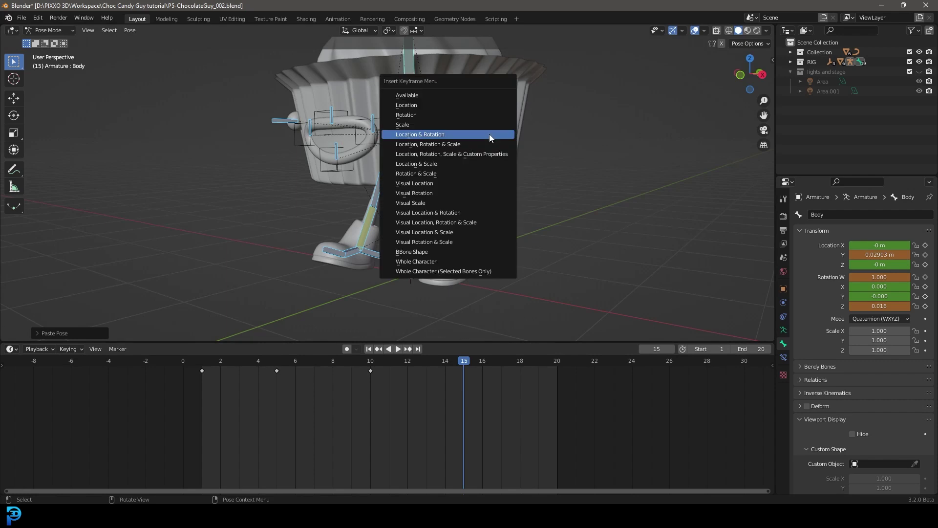
left_click(425, 136)
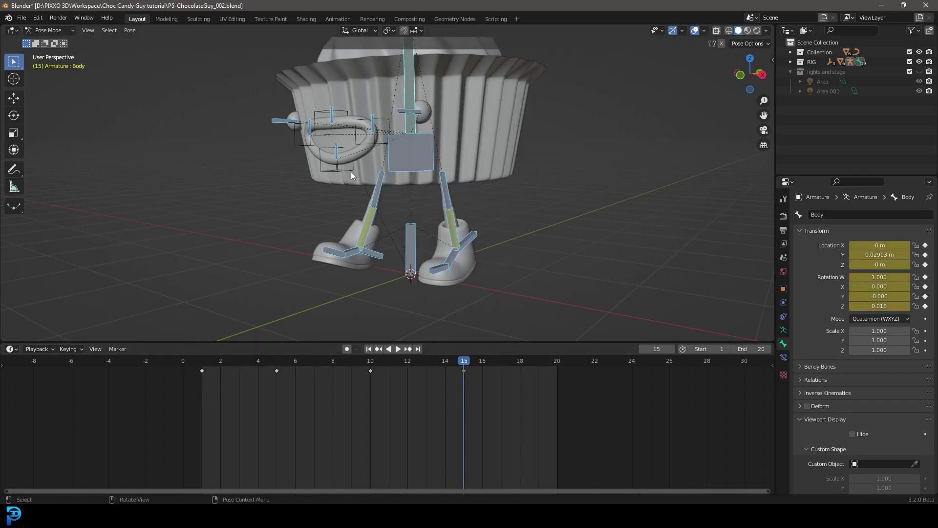
Step: Duplicate the frame 1 keyframes of all bones to frame 20 to close the walk loop
left_click_drag(221, 405, 198, 369)
key("shift+d")
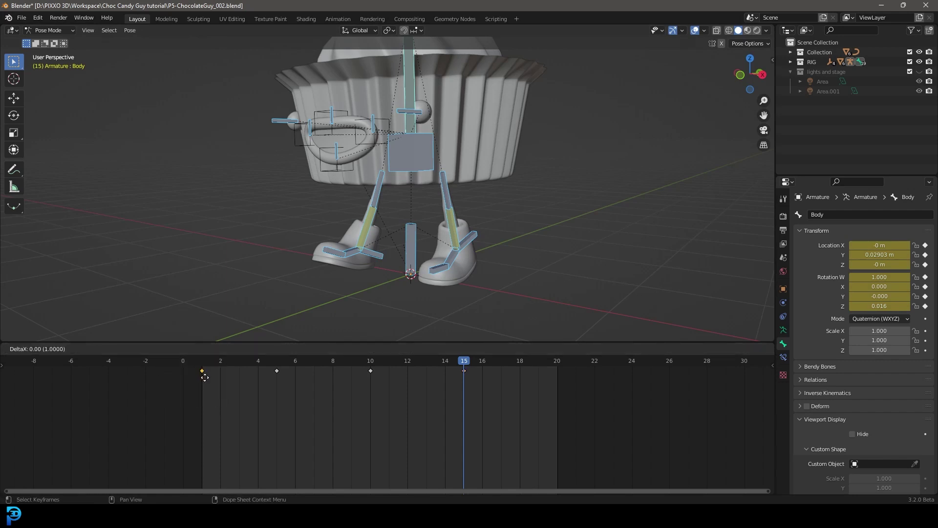
left_click(552, 394)
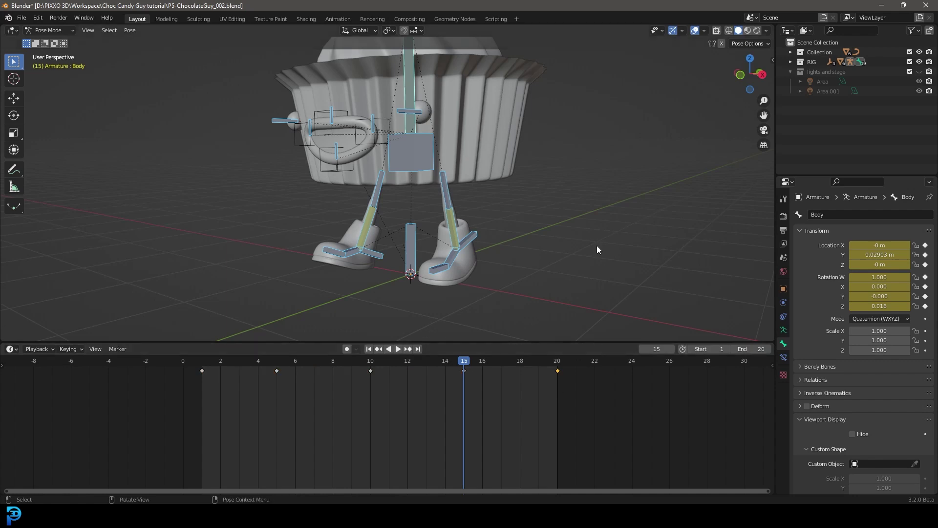
Step: Play back the full walk loop and examine it from an angled view and from the front
key("space")
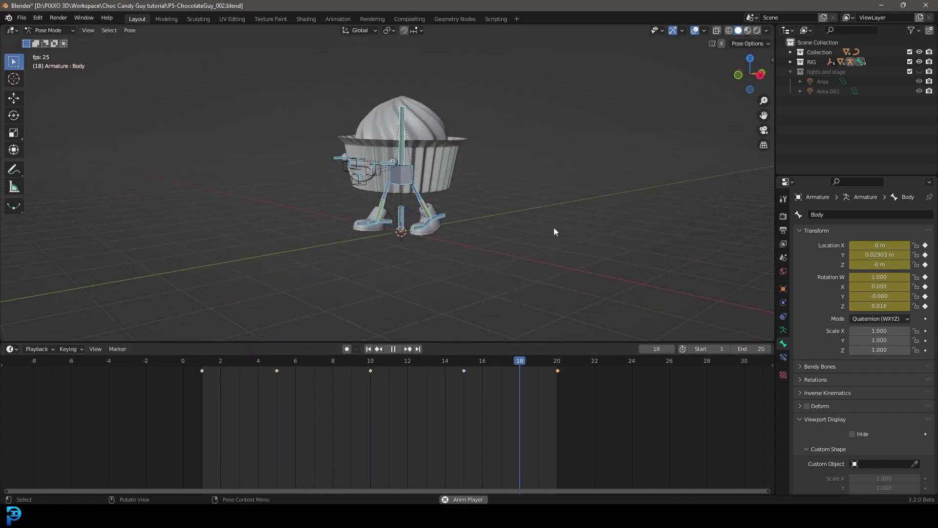
left_click(470, 232)
middle_click_drag(470, 232, 532, 225)
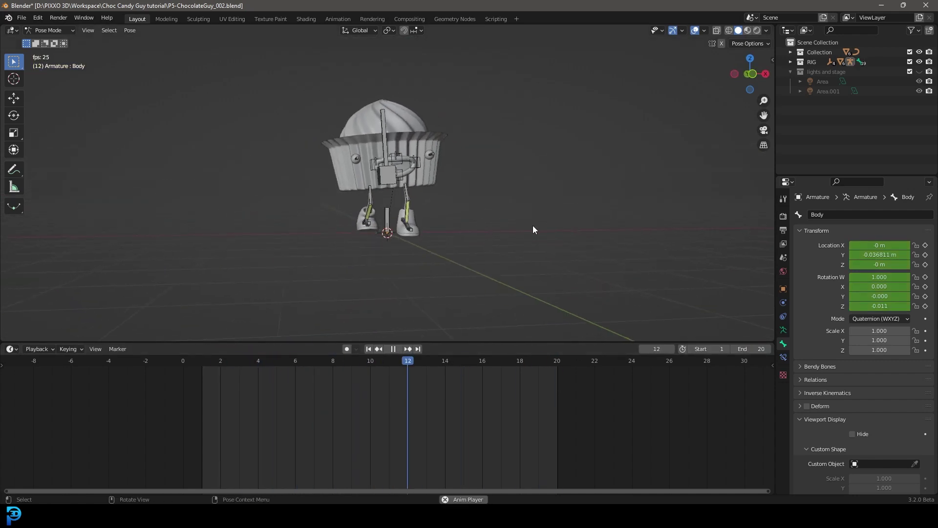
key("KP_1")
scroll(523, 226, "up", 4)
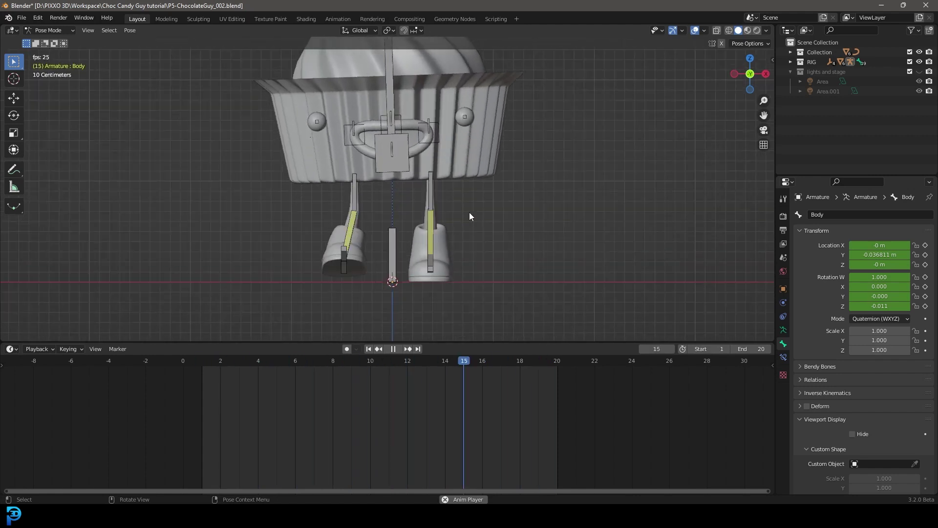
key("space")
Step: At frame 4, lower the Face/Tray bone about 0.024 m in the front view
left_click(407, 166)
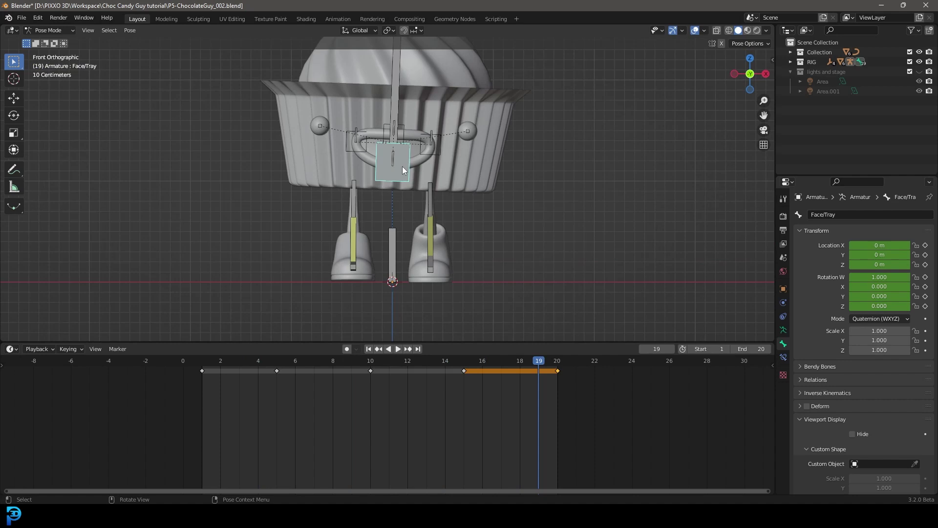
scroll(403, 163, "up", 2)
key("shift+Left")
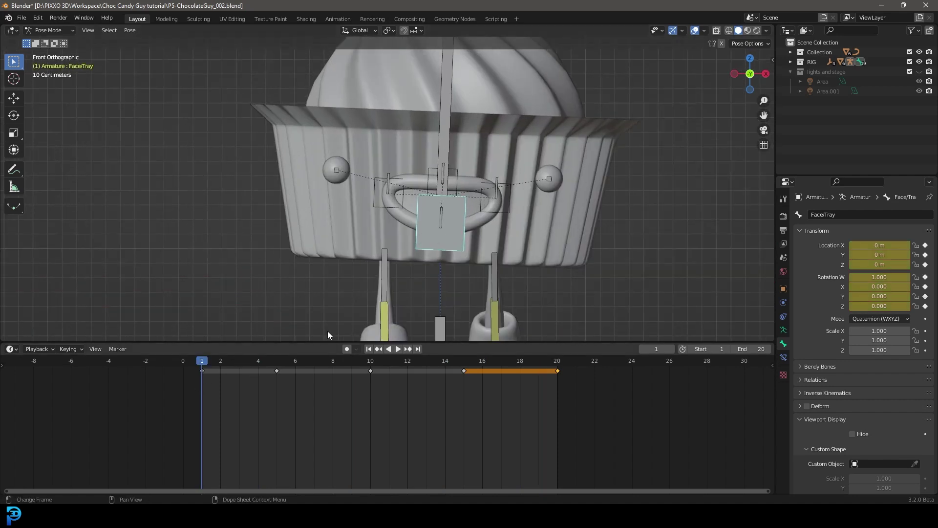
scroll(483, 214, "down", 3)
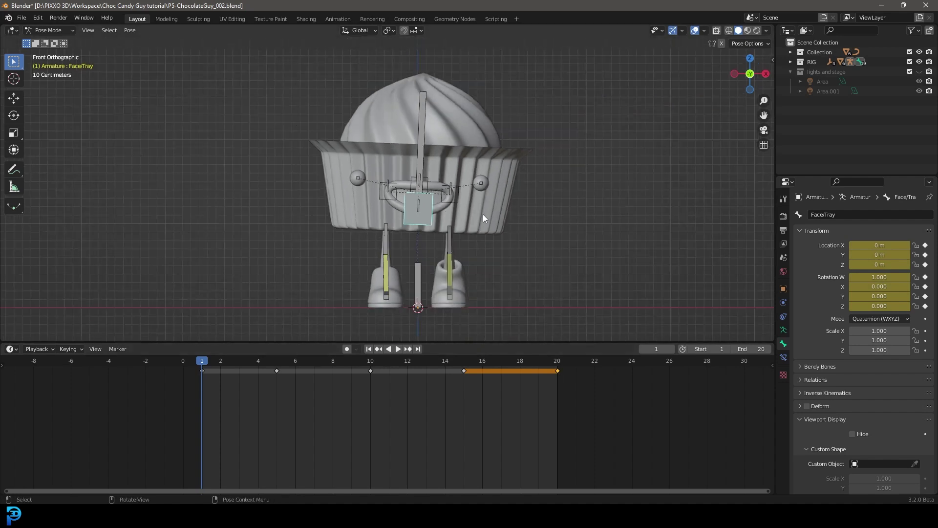
key("space")
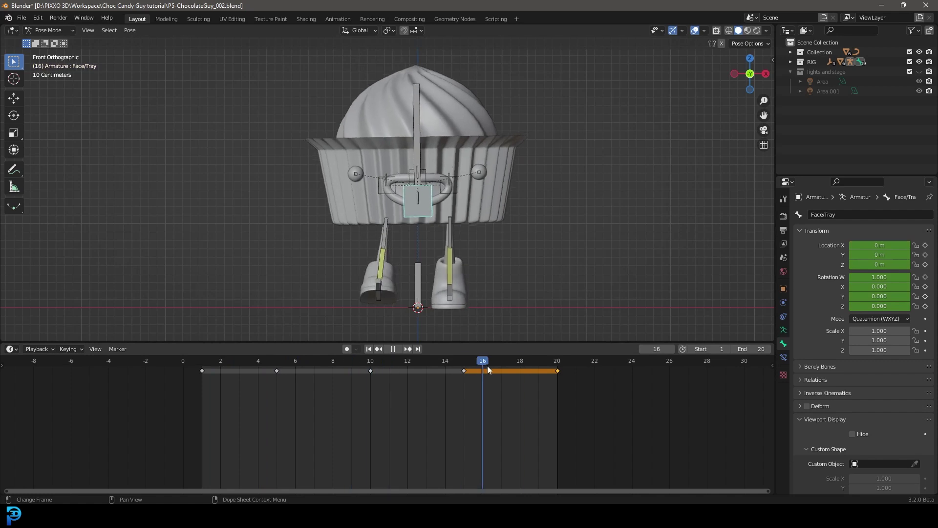
left_click_drag(452, 370, 199, 394)
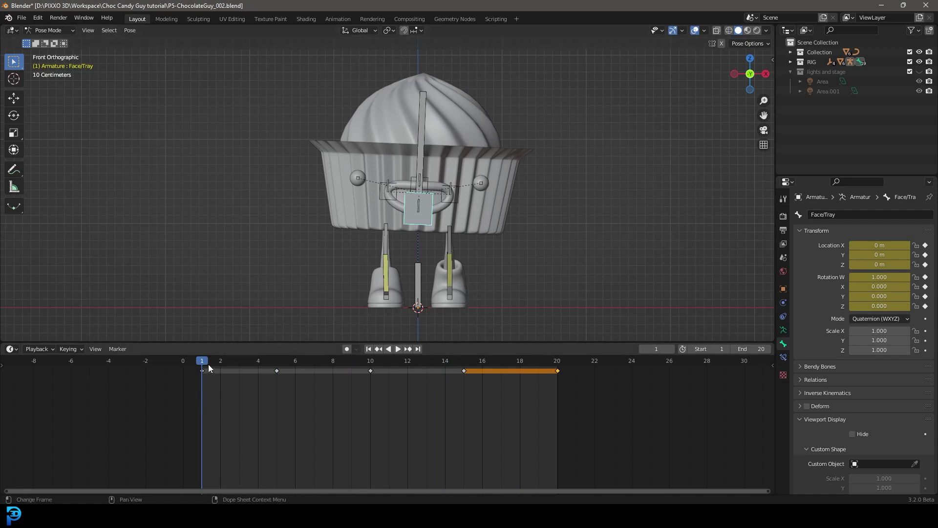
left_click_drag(204, 360, 259, 377)
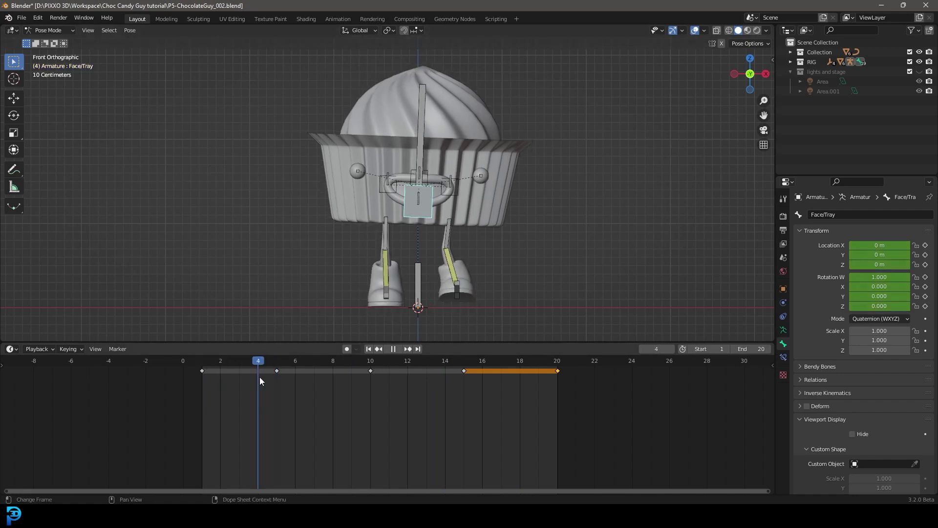
scroll(273, 366, "up", 1)
scroll(435, 201, "up", 2)
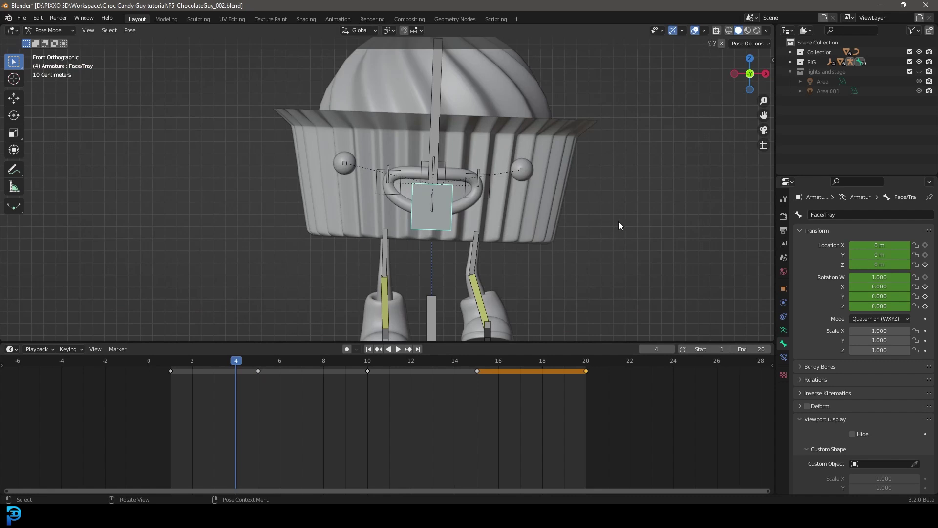
scroll(570, 230, "down", 1)
key("g")
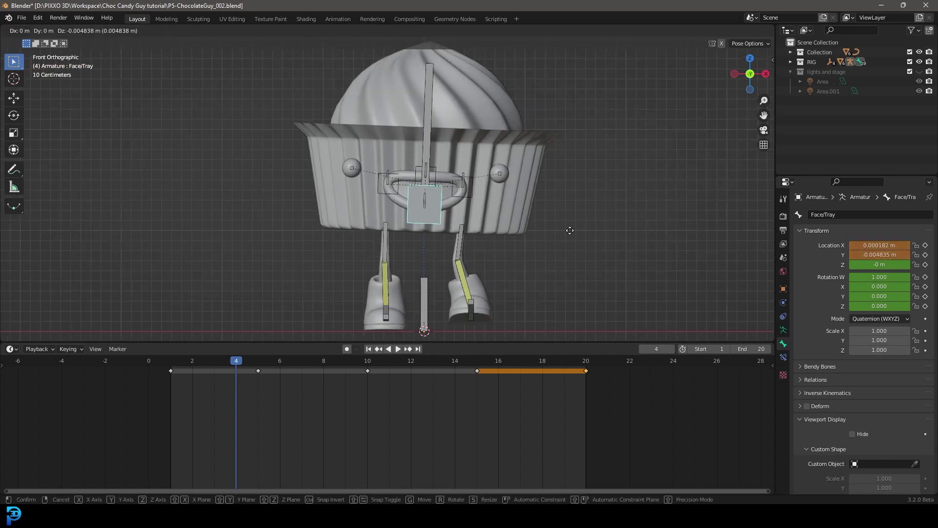
left_click(570, 237)
Step: Rotate the Face/Tray bone slightly and insert a Location & Rotation keyframe for it at frame 4
key("r")
left_click(644, 217)
key("i")
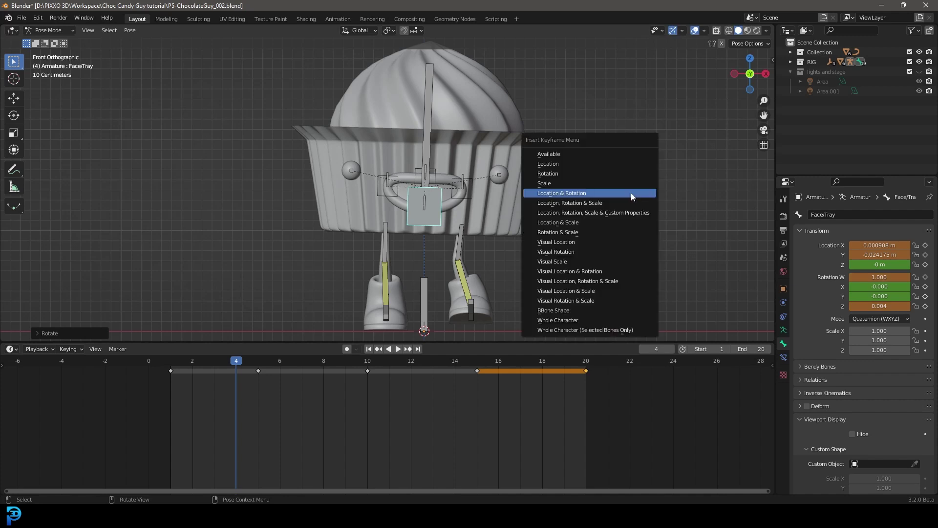
left_click(584, 194)
Step: At frame 8, rotate the Face/Tray bone about 2.4° clockwise, raise it about 0.058 m and insert a Location & Rotation keyframe
left_click_drag(237, 363, 192, 363)
key("space")
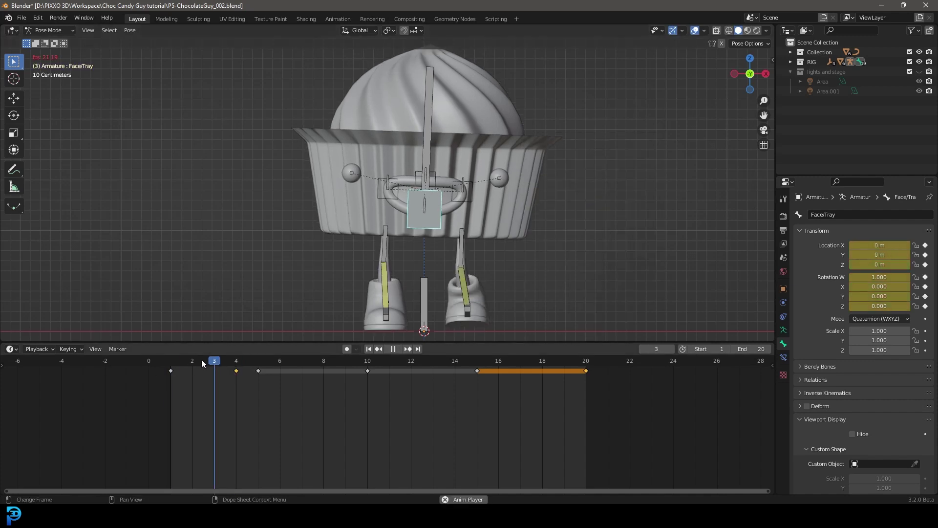
key("space")
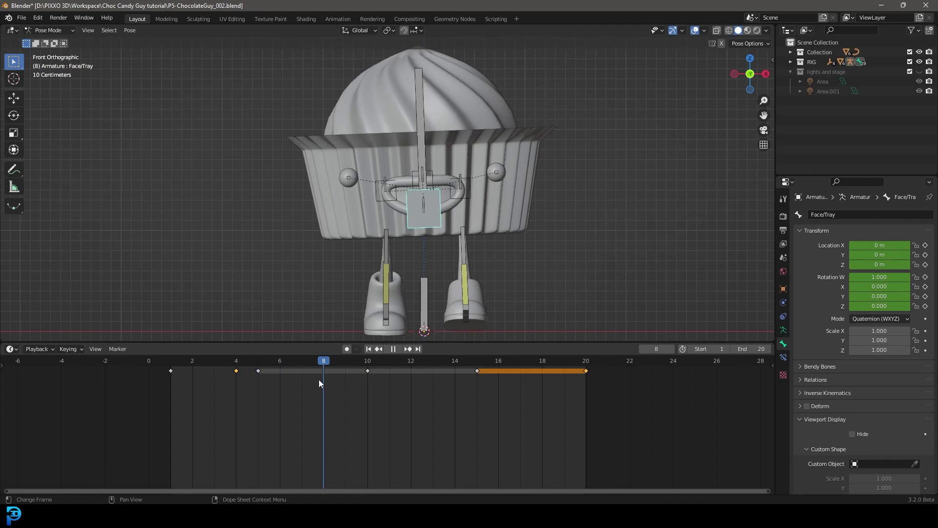
key("space")
key("r")
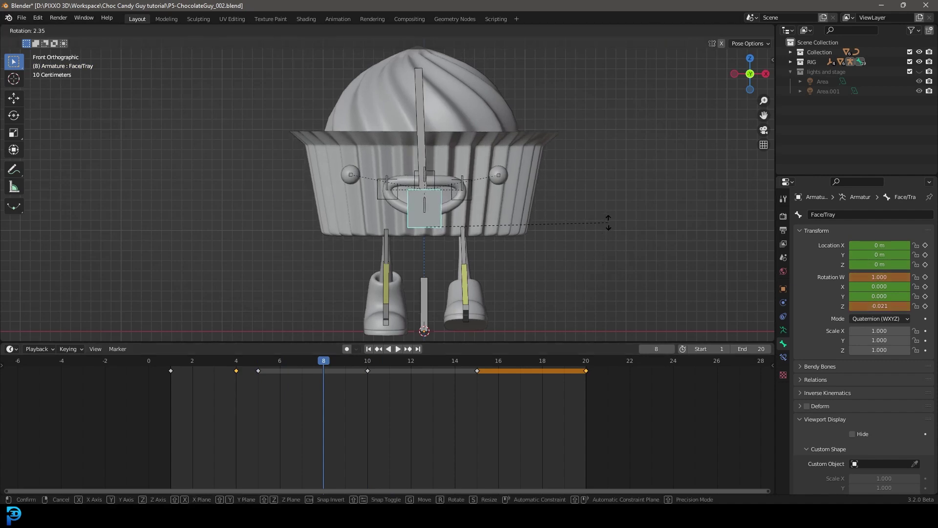
left_click(608, 222)
key("g")
left_click(596, 222)
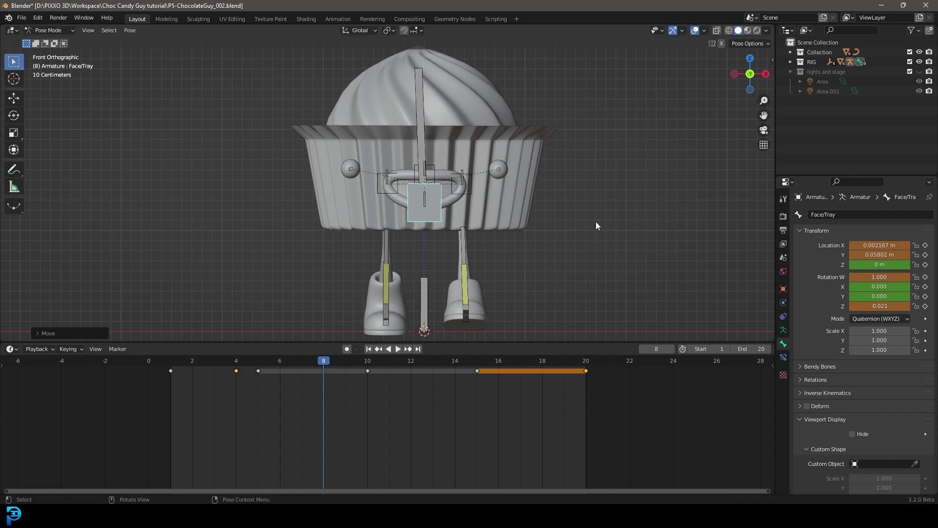
key("i")
left_click(568, 223)
Step: At frame 13, rotate the Face/Tray bone about 2.4°, shift it about 0.014 m toward the character's right and insert a Location & Rotation keyframe
left_click_drag(314, 360, 435, 375)
key("r")
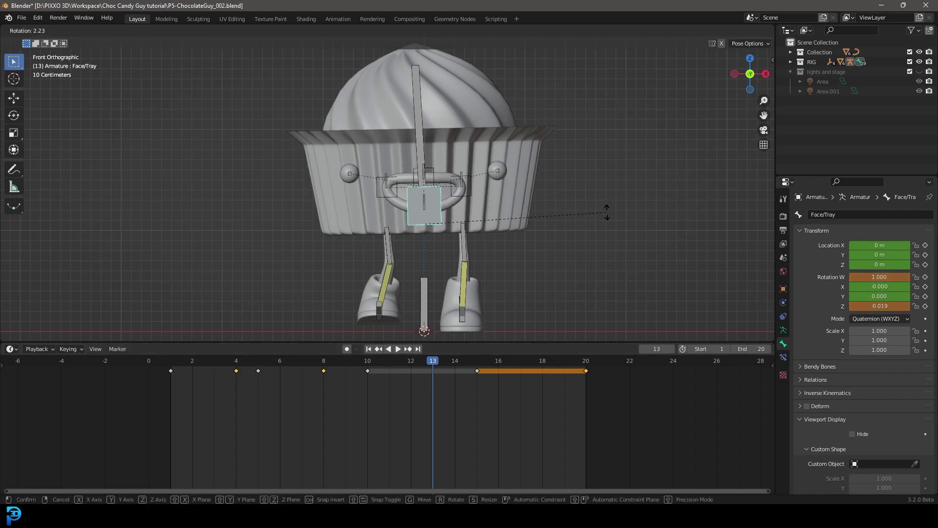
left_click(607, 214)
key("g")
left_click(605, 213)
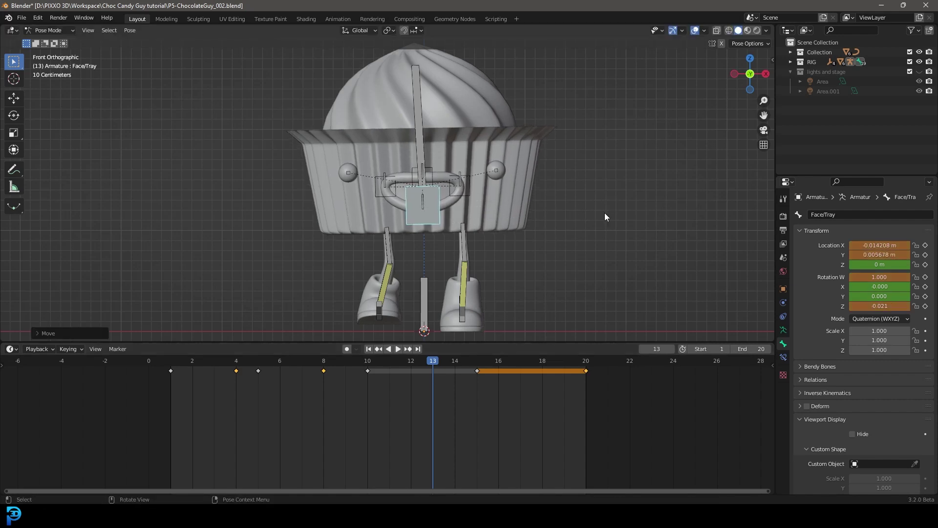
key("i")
left_click(605, 212)
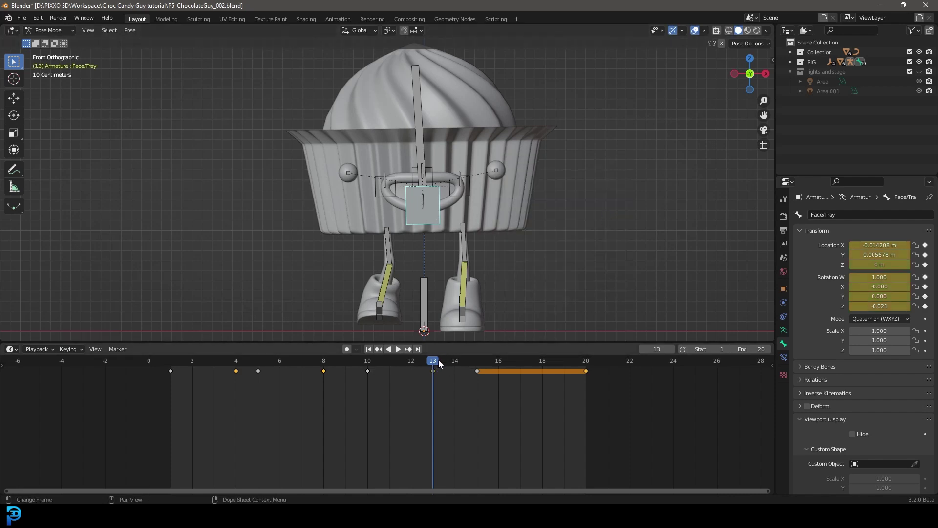
Step: At frame 18, rotate the Face/Tray bone about 1° counter-clockwise and insert a Location & Rotation keyframe
key("space")
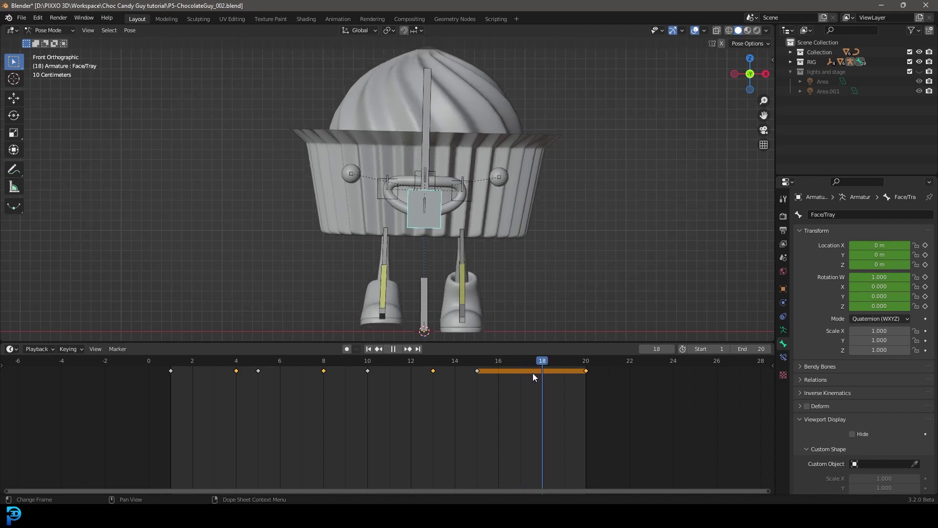
key("space")
key("r")
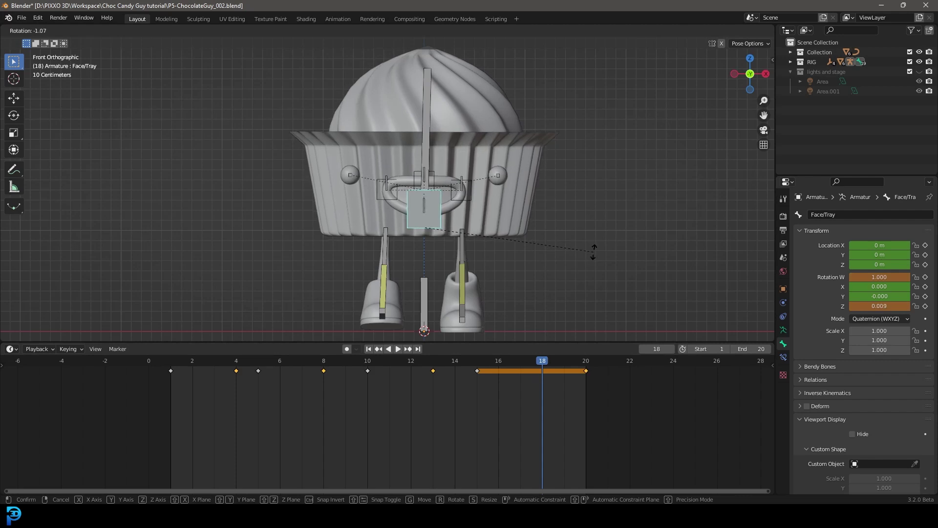
left_click(594, 251)
key("i")
left_click(595, 251)
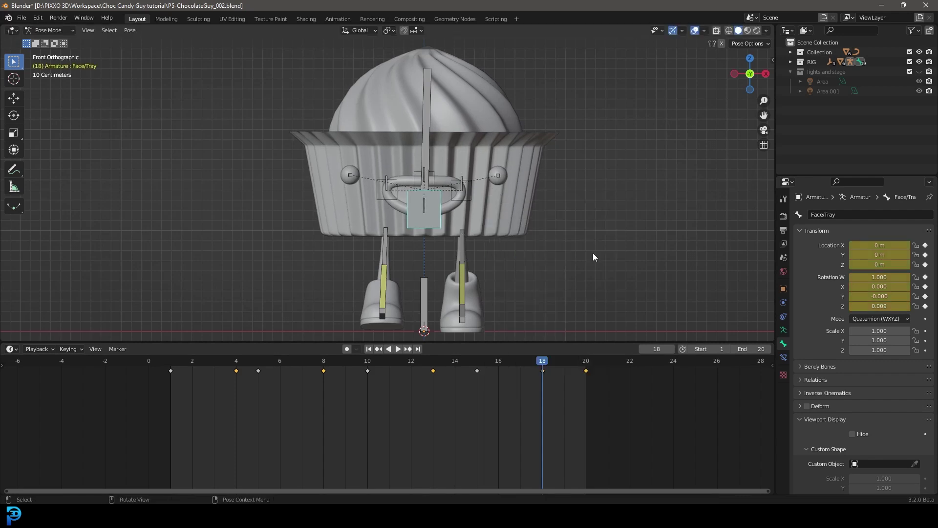
Step: Play back the loop and examine the face motion from angled, side and front views, including the leg pose at frame 4
scroll(593, 253, "down", 2)
key("space")
middle_click_drag(573, 244, 390, 186)
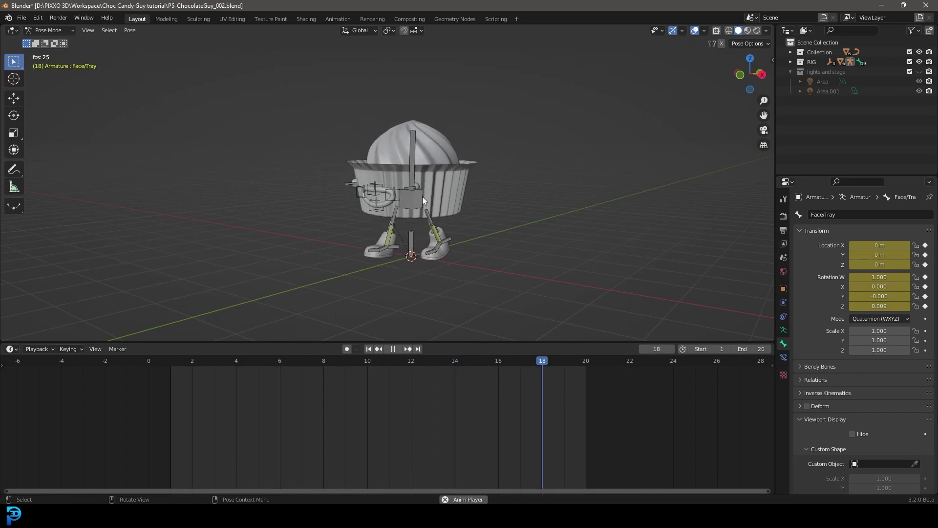
scroll(445, 183, "up", 2)
middle_click_drag(445, 183, 368, 178)
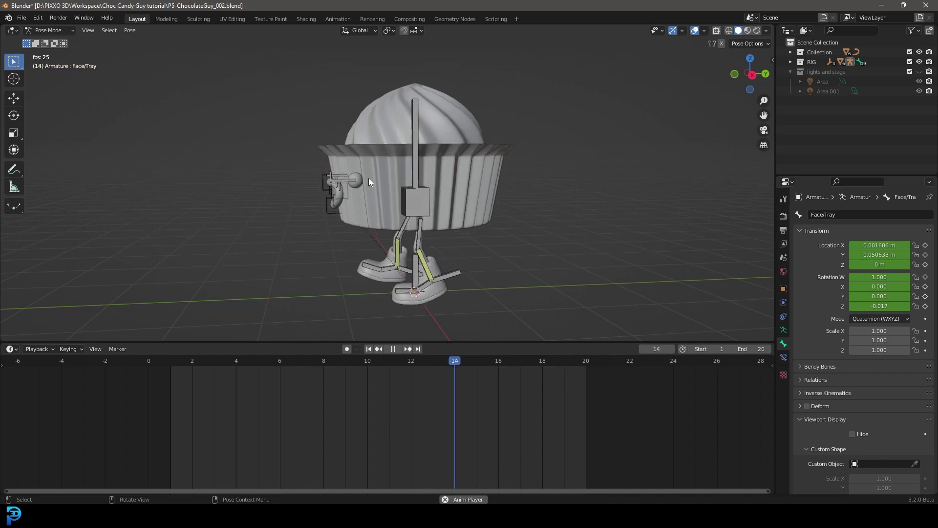
middle_click_drag(368, 178, 514, 295)
key("space")
scroll(442, 247, "up", 3)
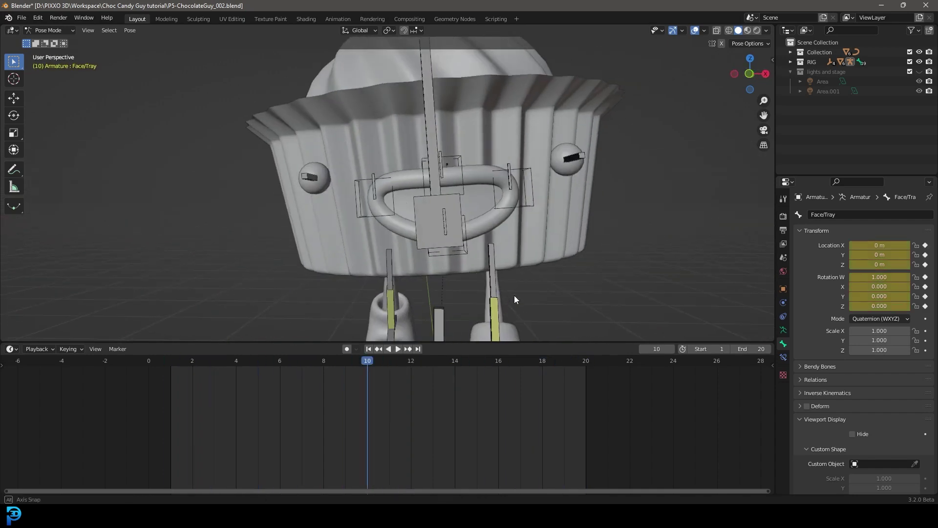
scroll(451, 241, "down", 2)
scroll(450, 242, "up", 4)
left_click_drag(274, 368, 238, 371)
middle_click_drag(540, 176, 542, 176)
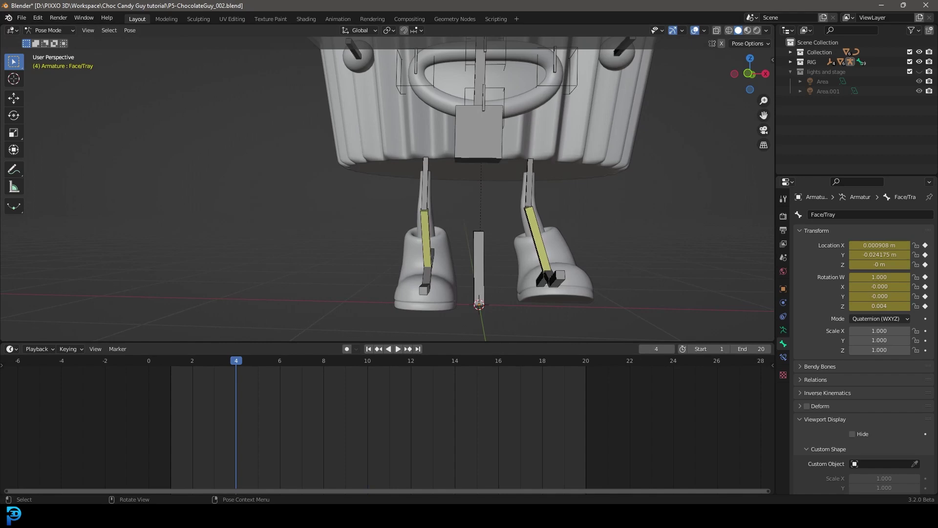
Step: Switch to the example file Choc Candy Guy.blend and examine its frame 8 walk pose and leg bones from the front and side
key("alt+Tab")
key("KP_1")
scroll(293, 383, "up", 2)
scroll(376, 380, "down", 2)
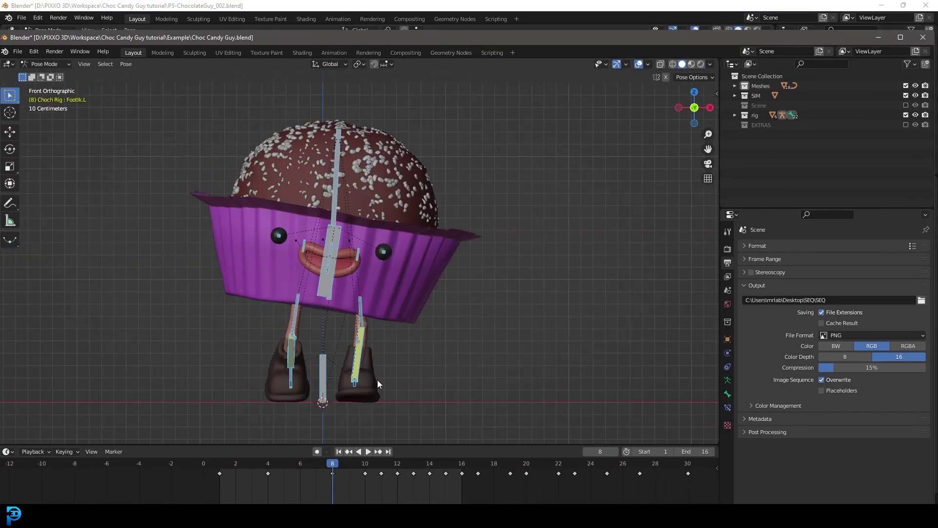
middle_click_drag(376, 379, 352, 388)
scroll(352, 388, "up", 3)
scroll(357, 395, "down", 4)
scroll(341, 353, "up", 4)
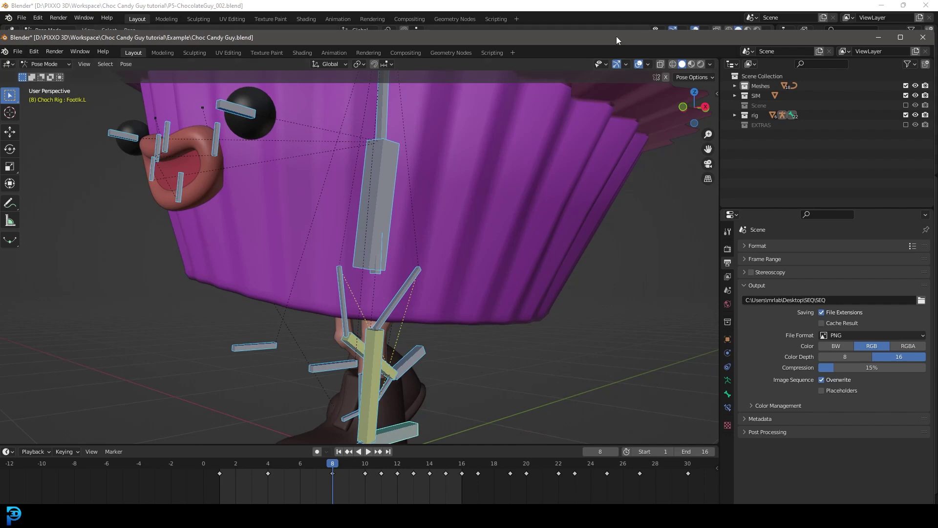
left_click_drag(617, 37, 666, 52)
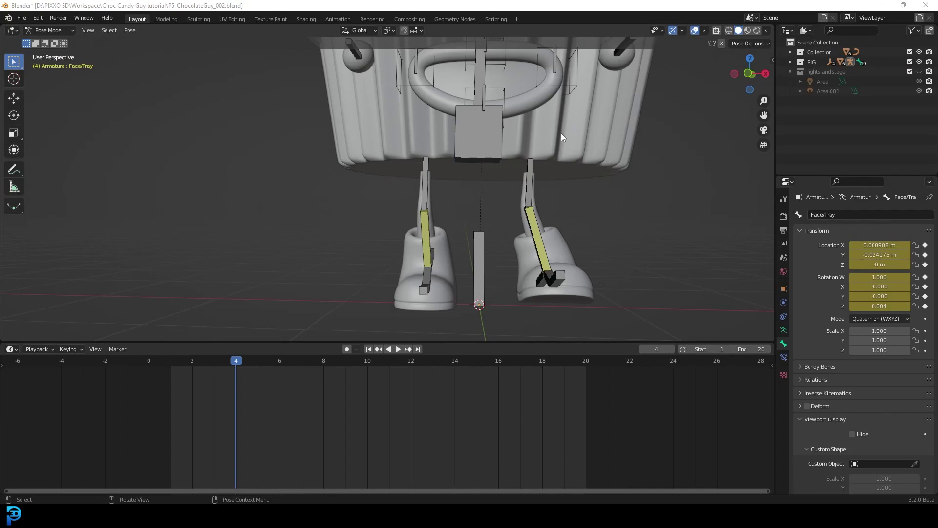
Step: Return to P5-ChocolateGuy_002.blend and play back the walk animation to check it in the near-front view
scroll(549, 160, "down", 3)
mouse_move(549, 163)
middle_mouse_down()
mouse_move(441, 168)
mouse_move(444, 207)
mouse_move(540, 176)
middle_mouse_up()
key("space")
key("KP_1")
scroll(515, 244, "up", 2)
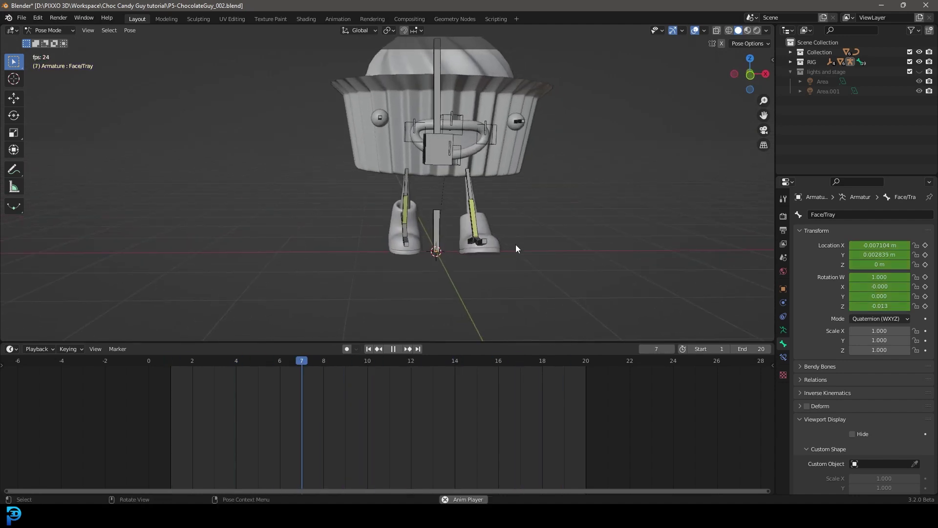
key("space")
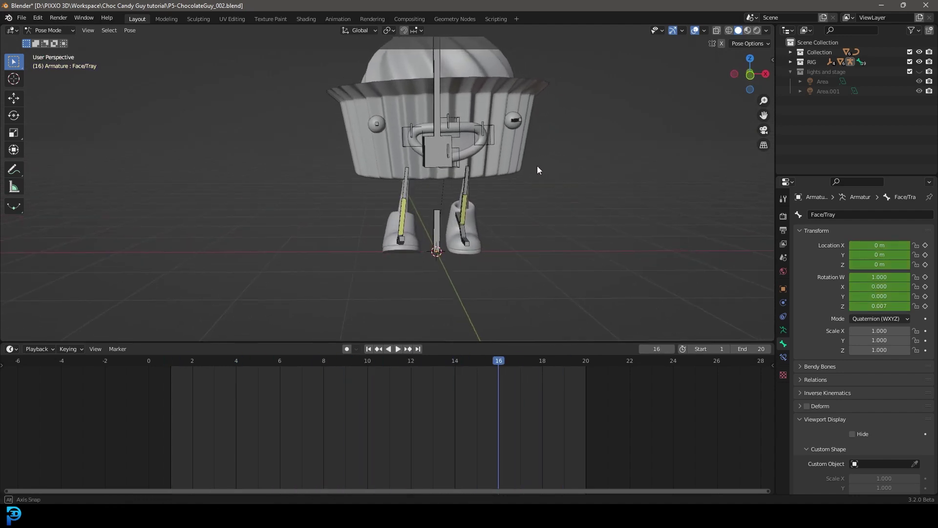
Step: Select the upper lip bone and play the walk cycle to examine the mouth and face in the close front view
middle_click_drag(540, 170, 443, 197)
middle_click_drag(284, 101, 401, 225, "ctrl")
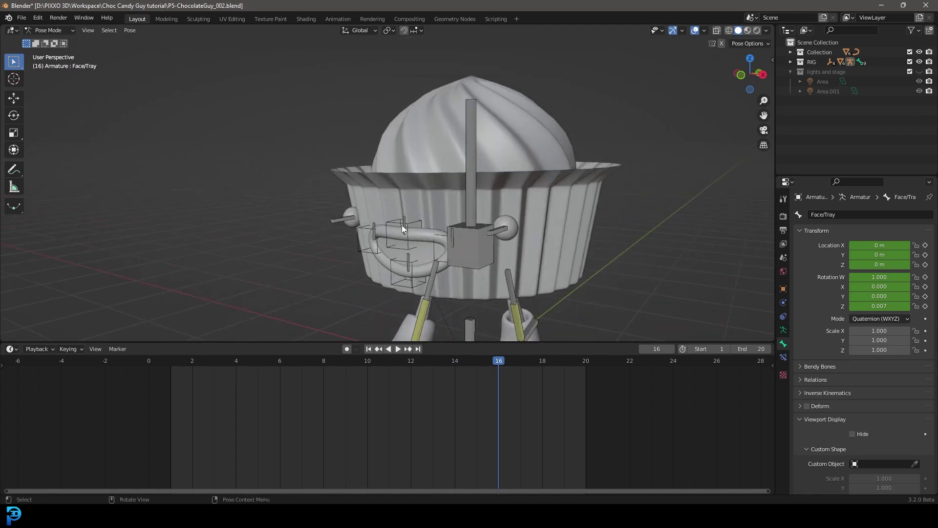
left_click(405, 223)
key("KP_Decimal")
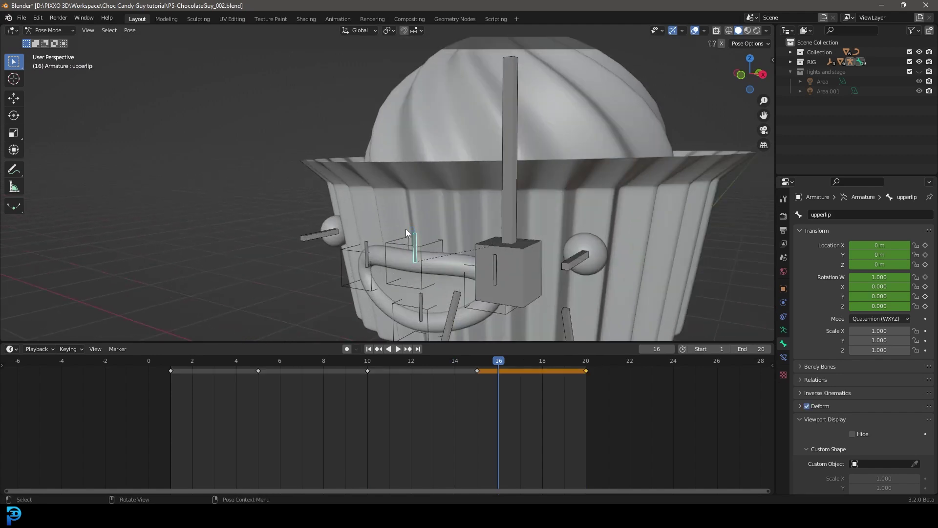
key("KP_1")
left_click_drag(491, 362, 564, 372)
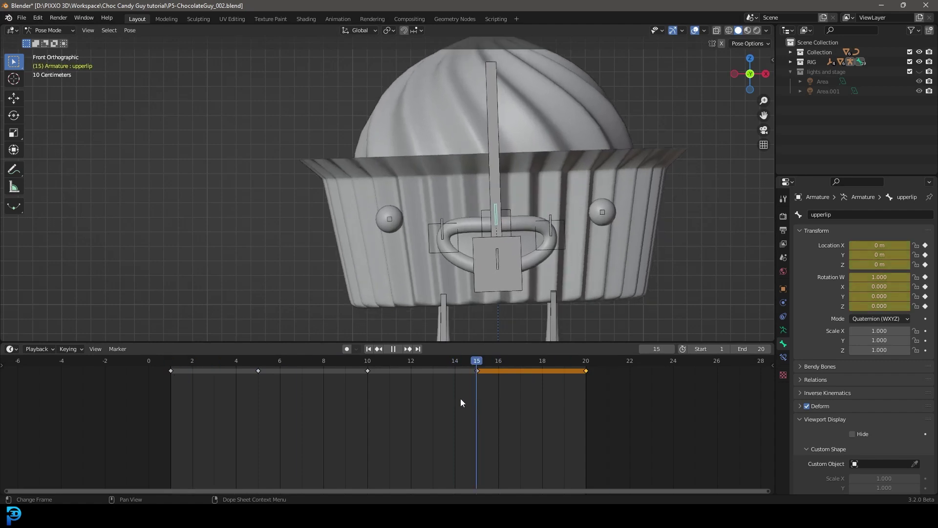
key("space")
scroll(511, 194, "up", 2)
scroll(510, 194, "up", 1)
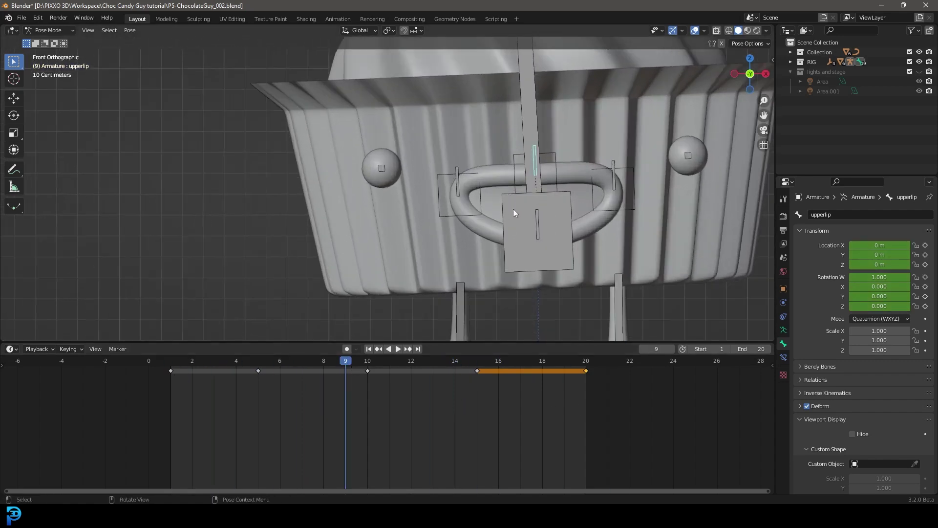
Step: Try moving the upper lip, left smile and left eye bones of the face at frame 9
key("g")
key("Escape")
left_click(614, 180)
key("g")
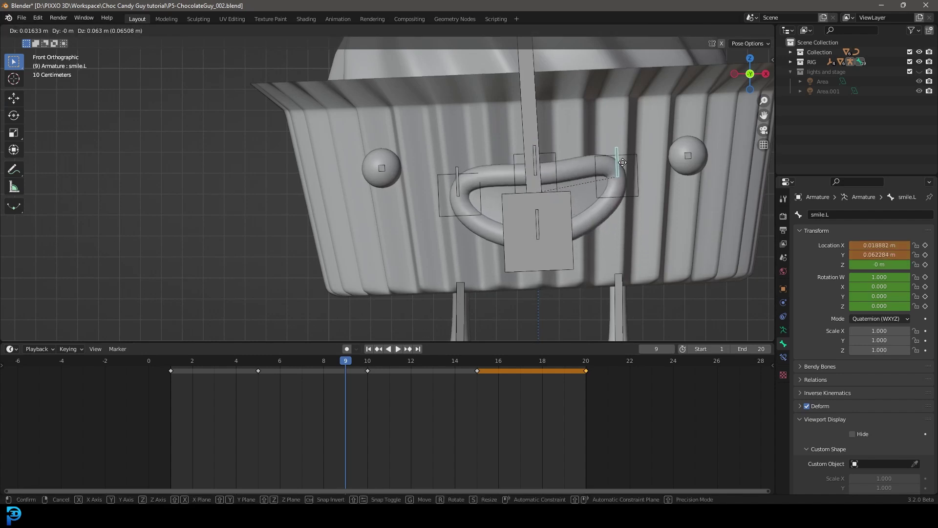
key("Escape")
left_click(689, 161)
key("g")
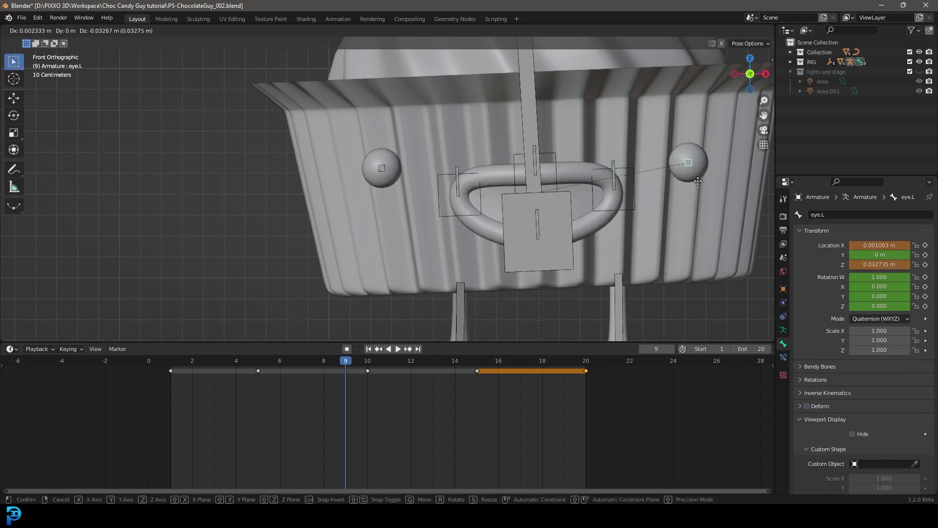
key("Escape")
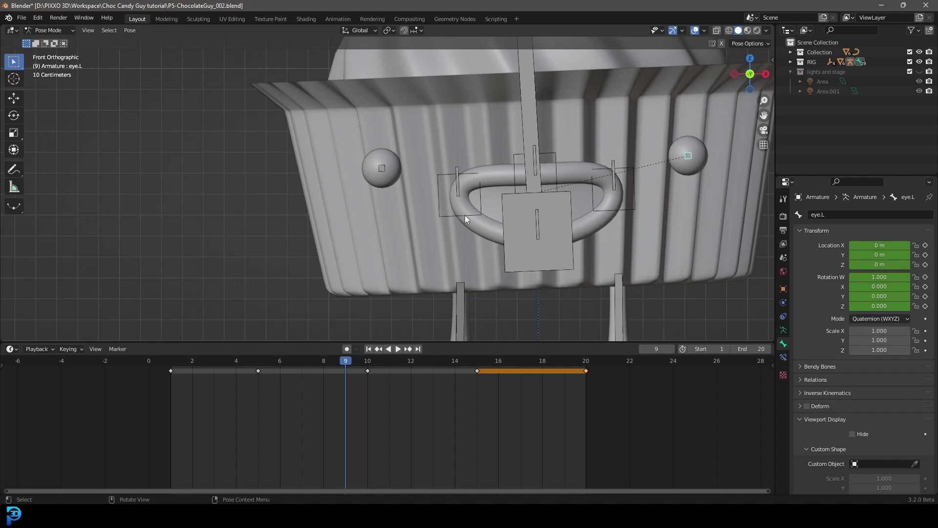
Step: Examine the character at frame 5, and play back the whole walk from angled views on both sides
scroll(567, 166, "down", 4)
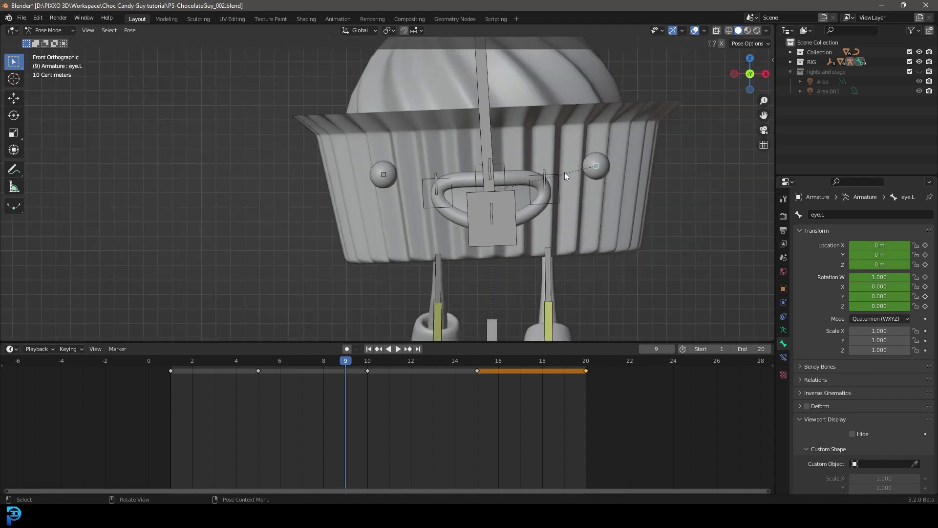
middle_click_drag(602, 203, 557, 219)
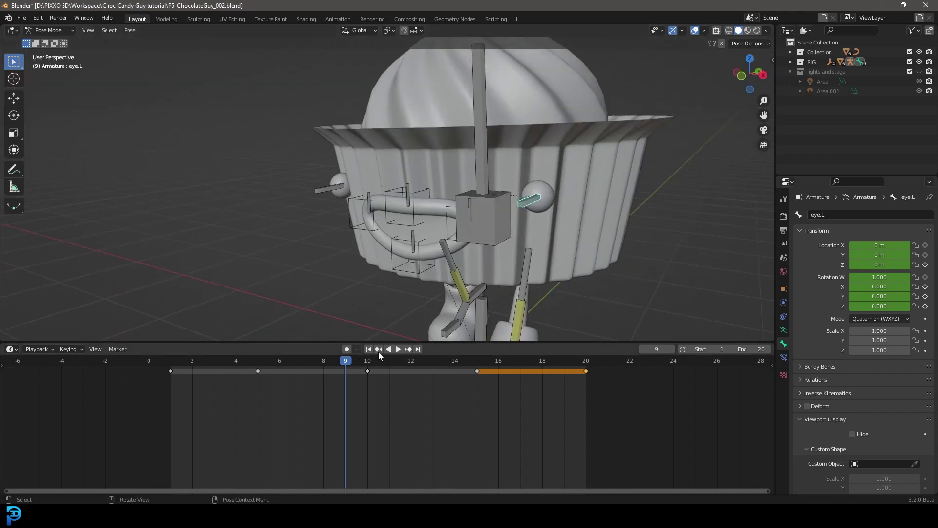
left_click(263, 362)
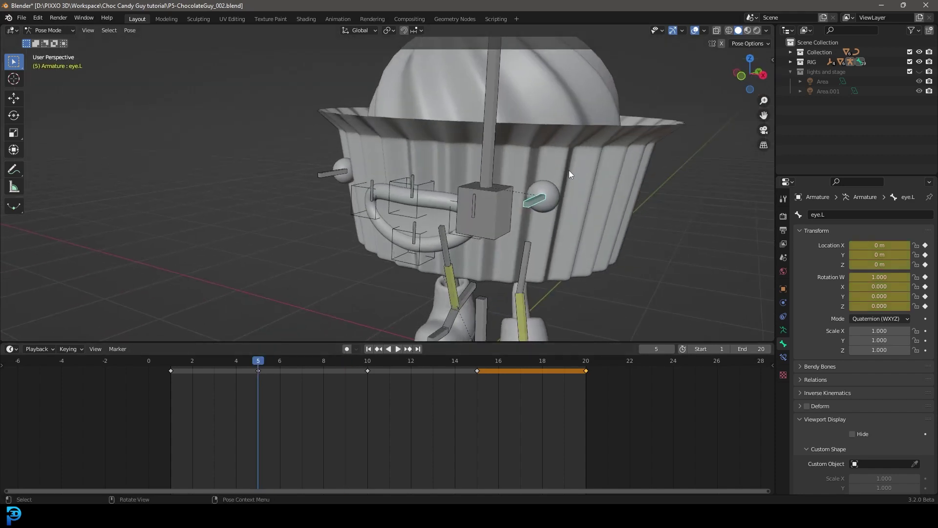
scroll(569, 173, "down", 3)
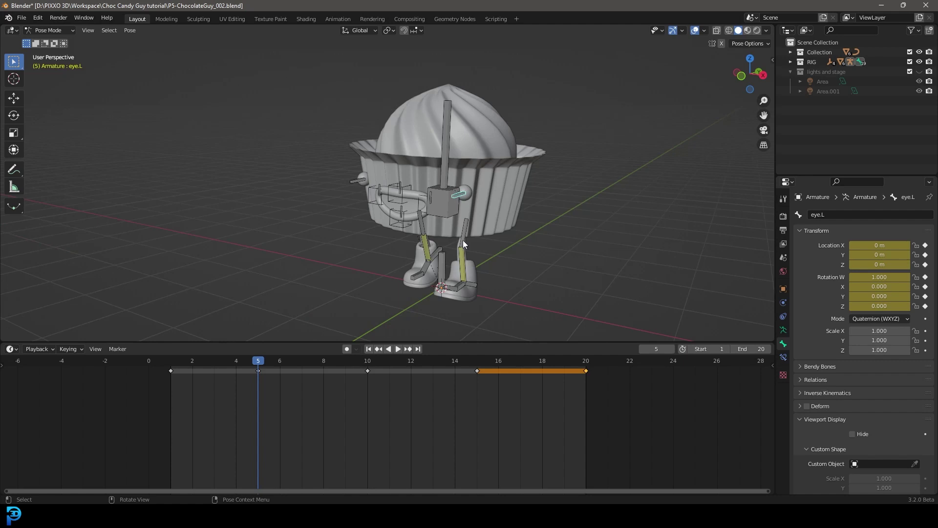
key("space")
middle_click_drag(473, 229, 531, 227)
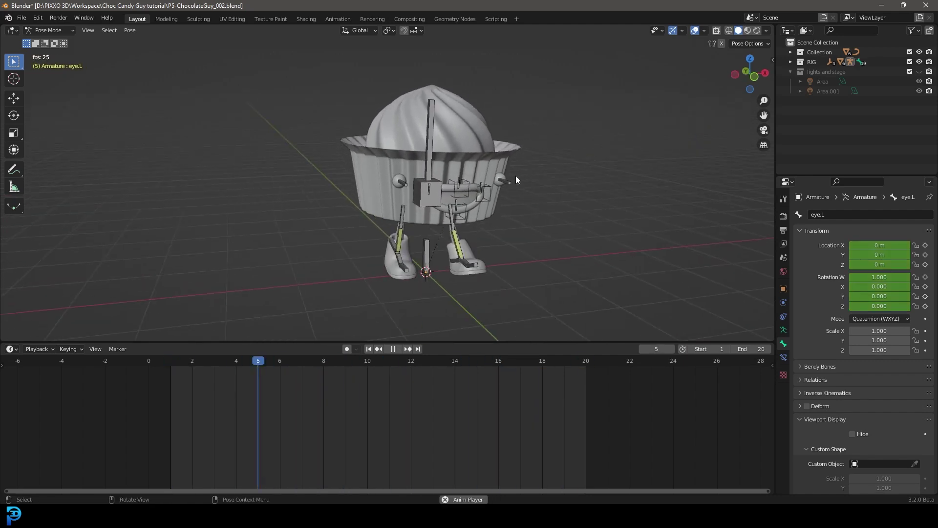
key("space")
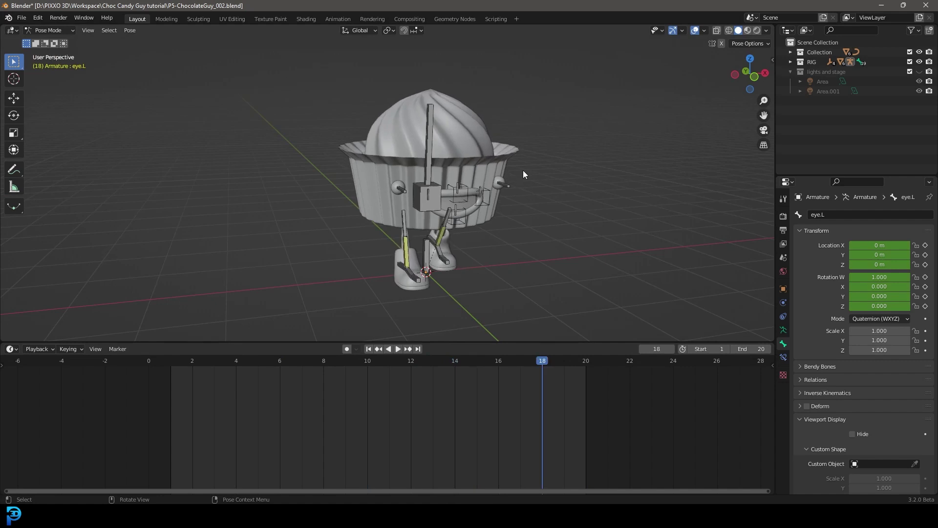
middle_click_drag(523, 172, 476, 182)
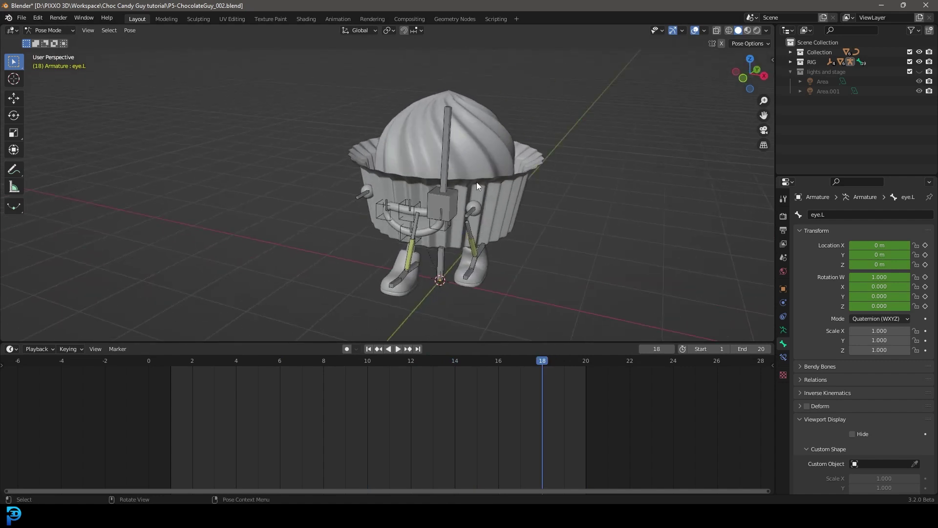
Step: Switch the armature from Pose Mode to Object Mode and save the file
left_click(47, 31)
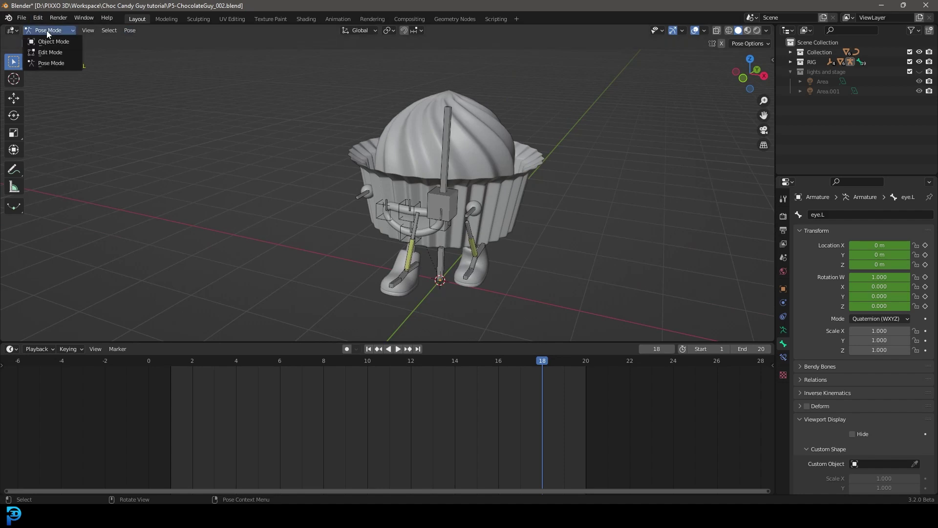
left_click(53, 42)
middle_click_drag(521, 194, 468, 169)
key("ctrl+s")
Step: Play back the walk cycle in Object Mode and examine the body and leg motion up close
scroll(395, 184, "up", 2)
key("space")
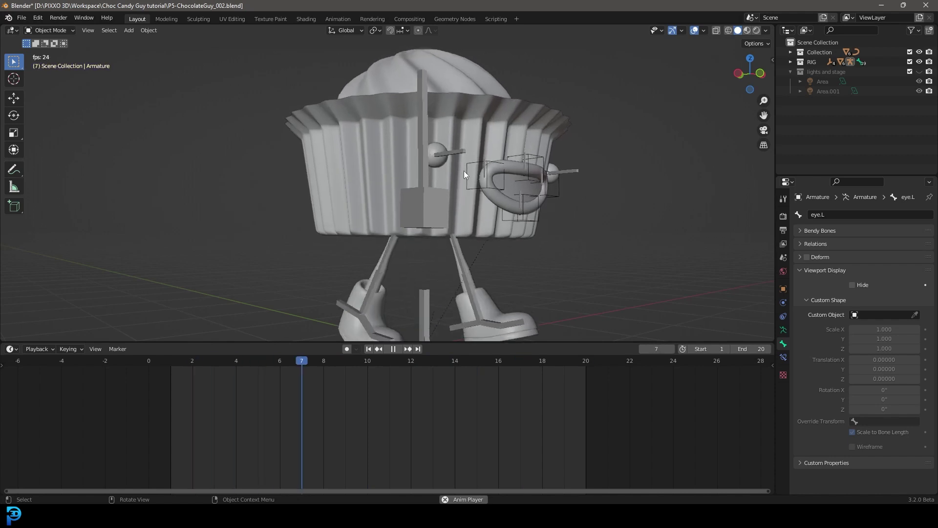
key("space")
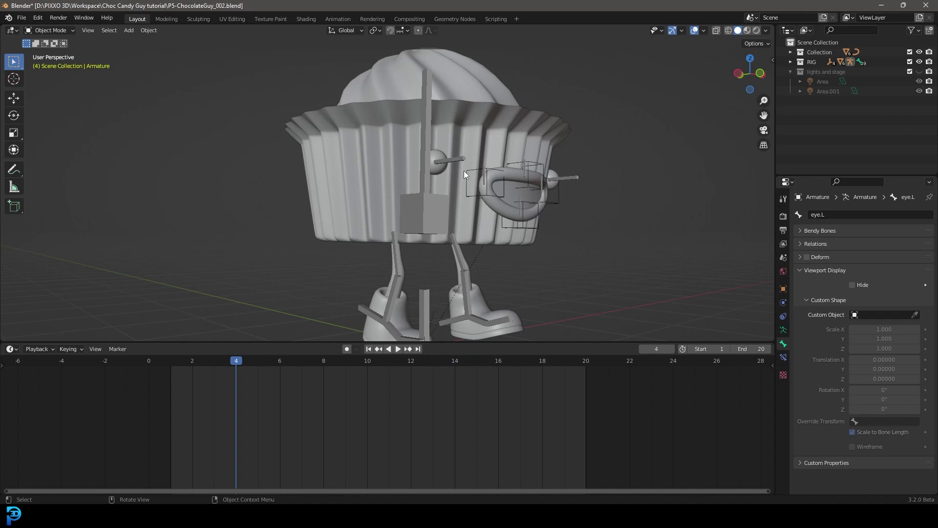
middle_click_drag(478, 168, 491, 195)
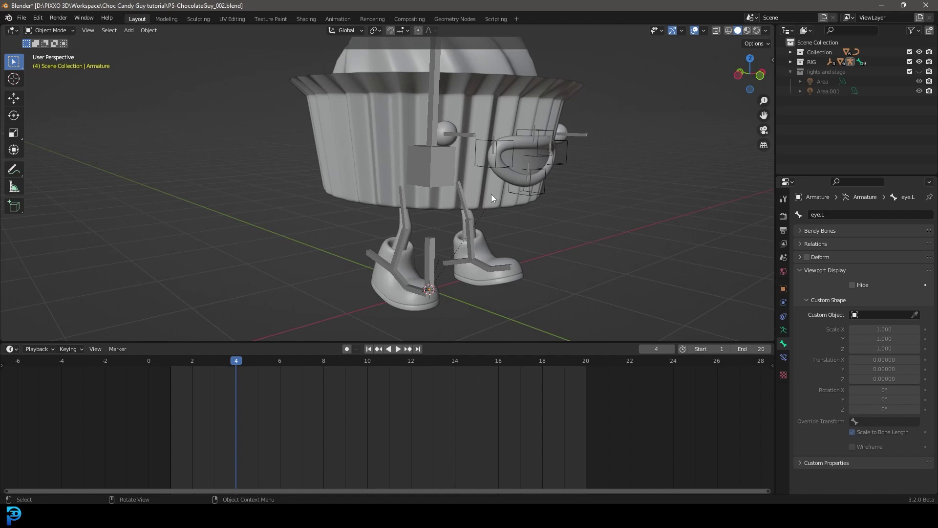
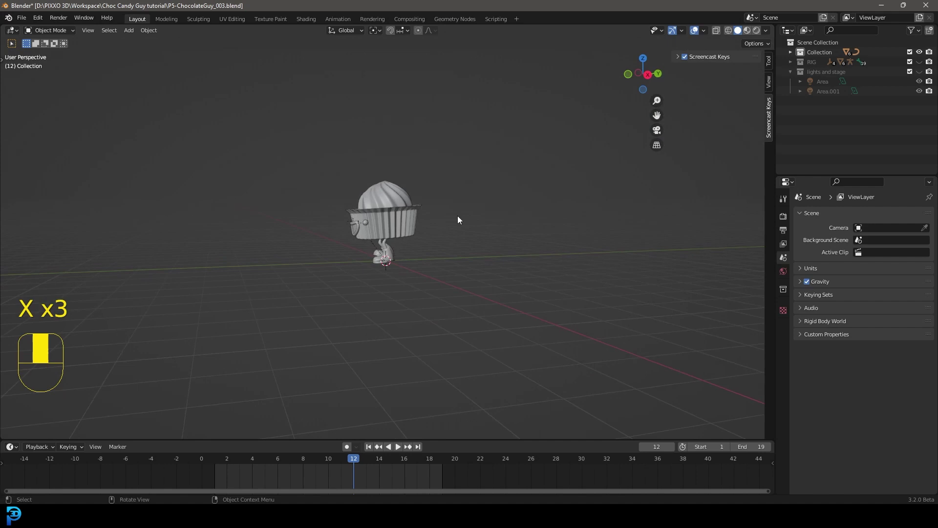
Step: Go to frame 1 and set the animation's end frame to 20
key("shift+Left")
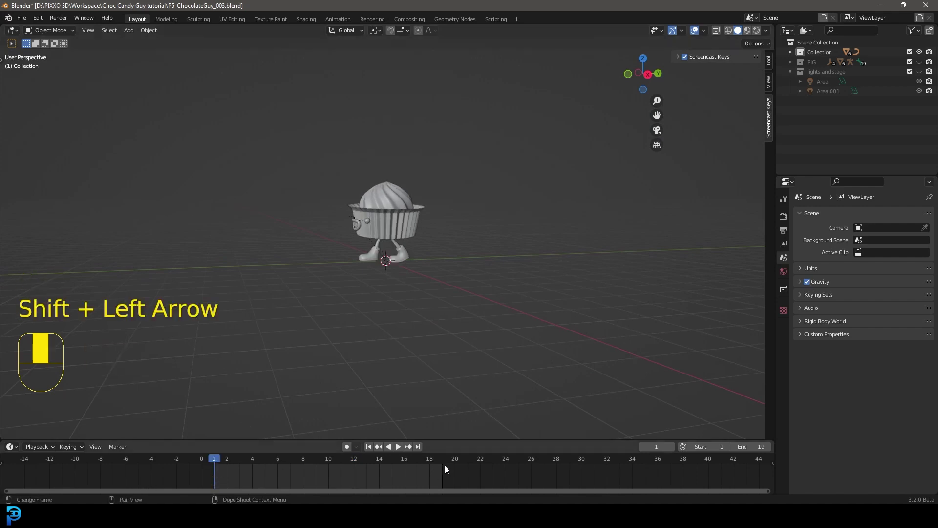
left_click(769, 447)
middle_click_drag(450, 279, 405, 276)
scroll(416, 288, "up", 2)
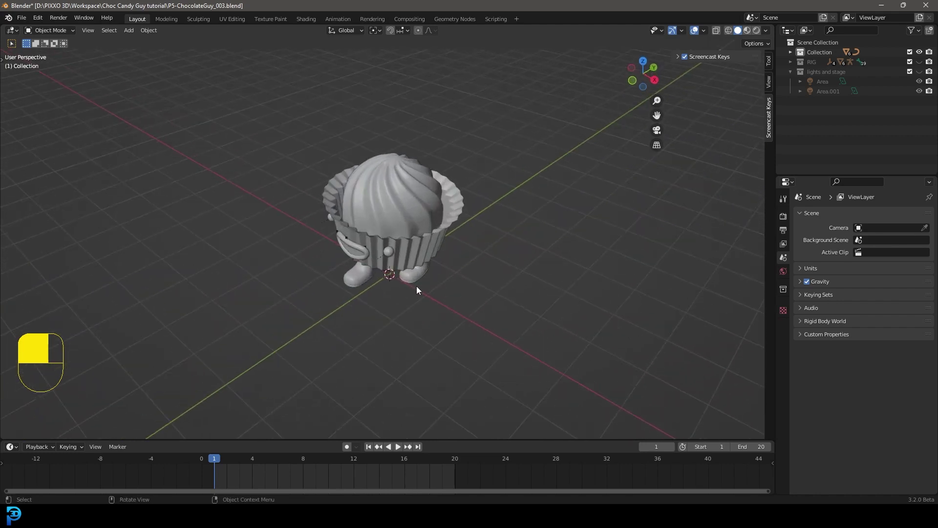
Step: Add a plane as the ground under the character's feet and scale it by 2
key("shift+a")
mouse_move(415, 200)
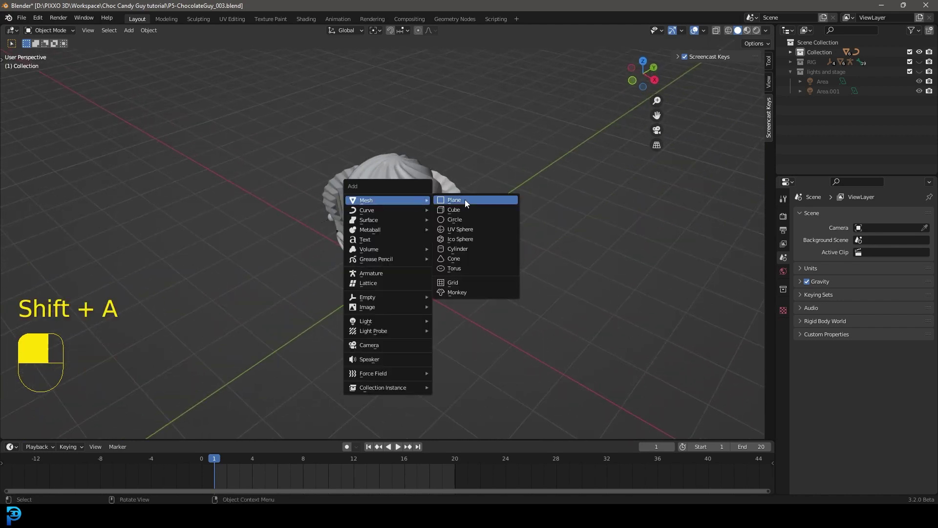
left_click(466, 199)
mouse_move(410, 298)
middle_mouse_down()
mouse_move(397, 312)
mouse_move(340, 315)
mouse_move(484, 288)
mouse_move(418, 286)
middle_mouse_up()
scroll(386, 298, "up", 2)
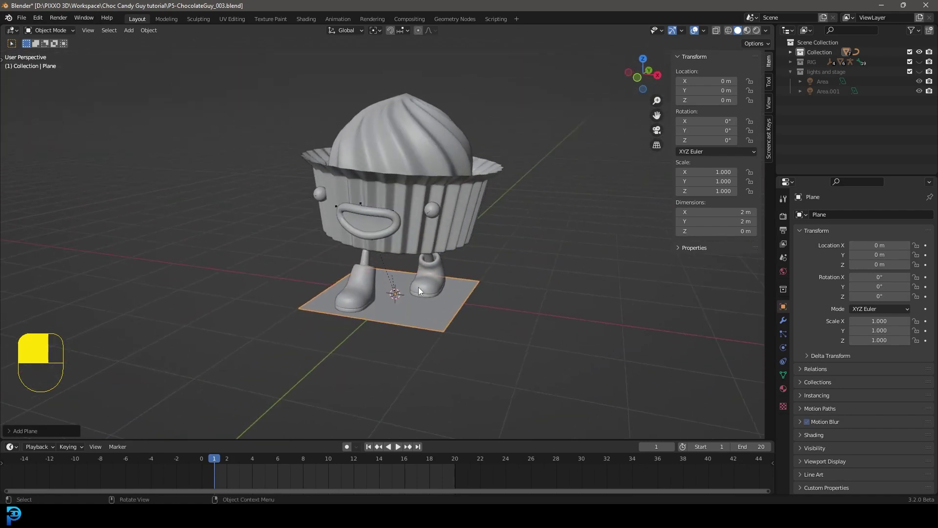
key("s")
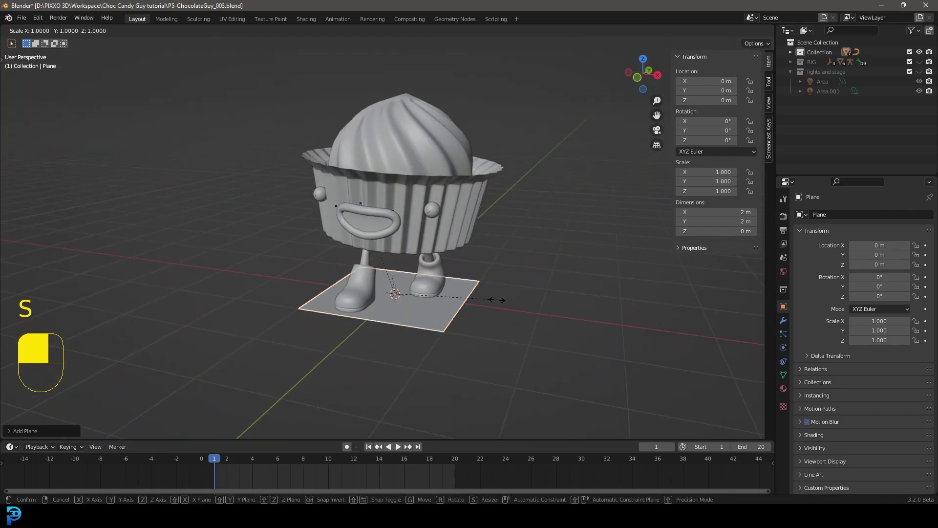
key("2")
left_click(497, 299)
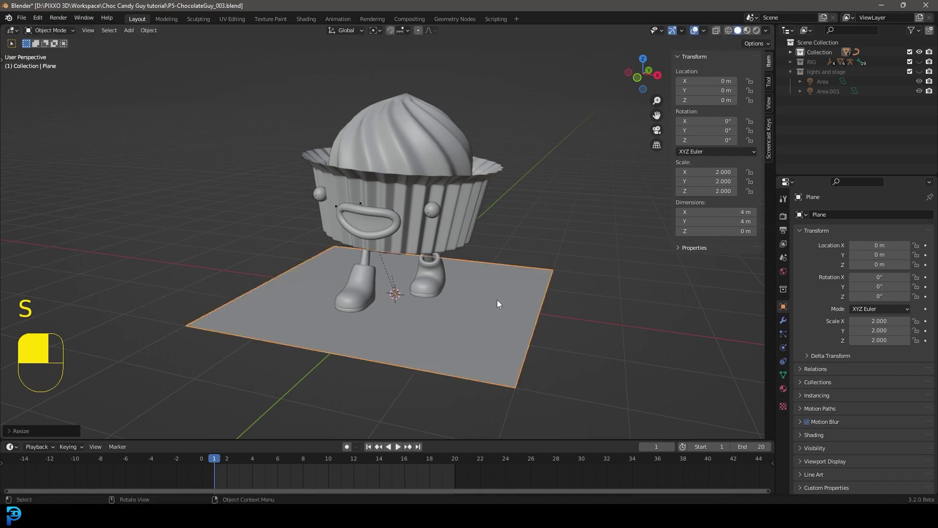
key("n")
key("n")
key("n")
key("n")
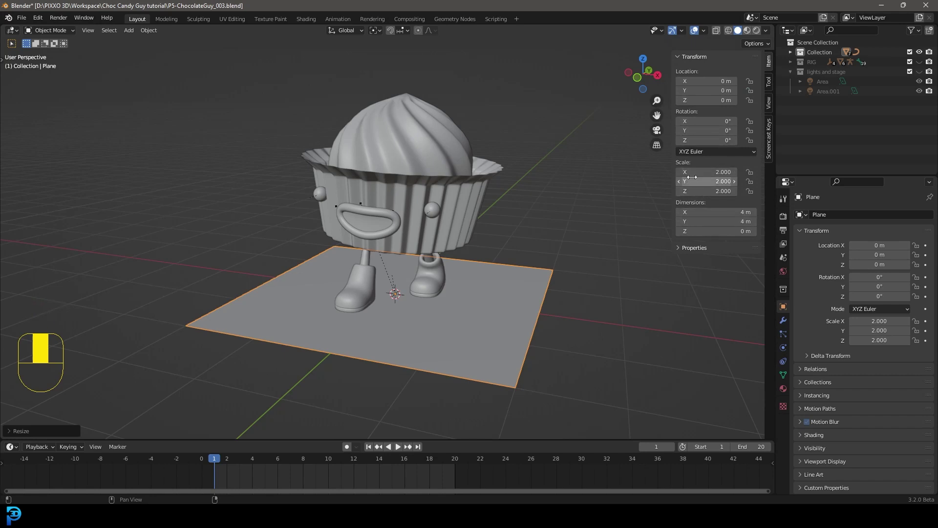
Step: Insert a Location keyframe for the ground plane at frame 1
middle_click_drag(586, 230, 517, 275)
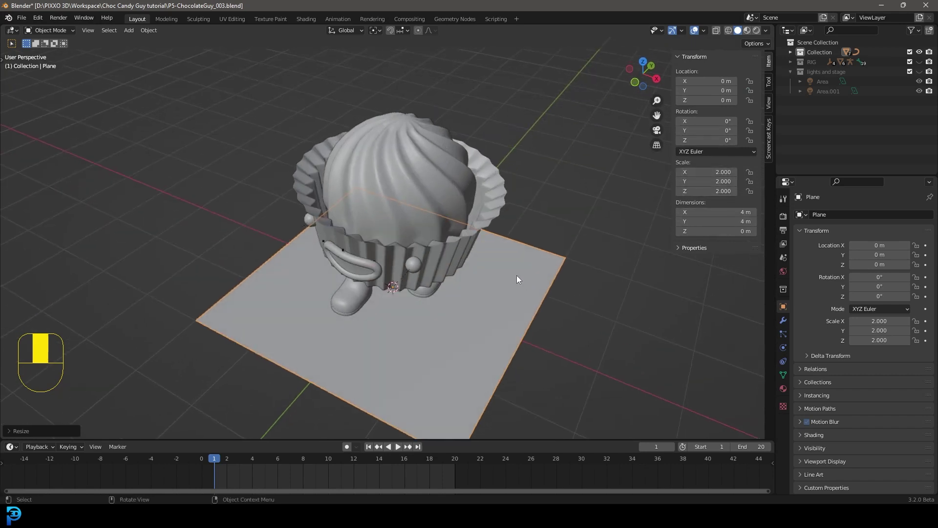
scroll(418, 348, "down", 3)
middle_click_drag(443, 338, 262, 423)
middle_click_drag(219, 457, 427, 251)
scroll(430, 245, "up", 2)
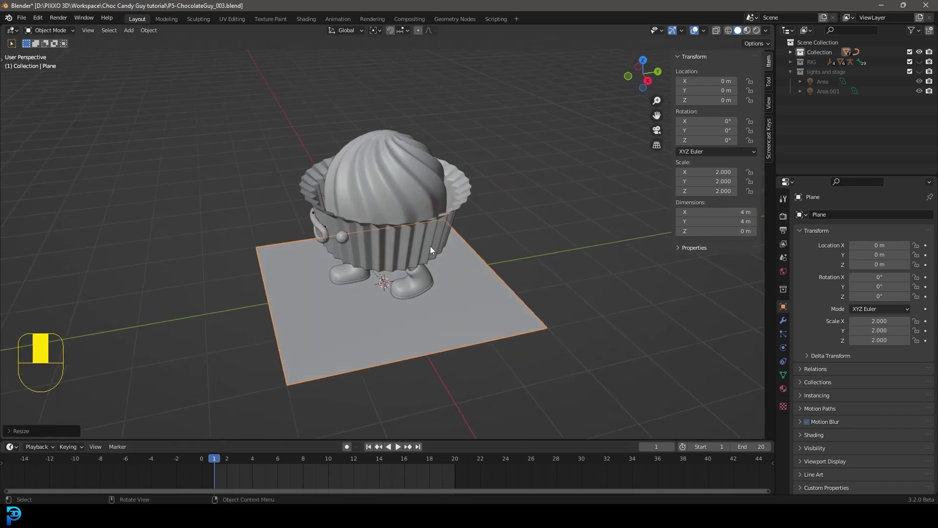
key("i")
left_click(358, 245)
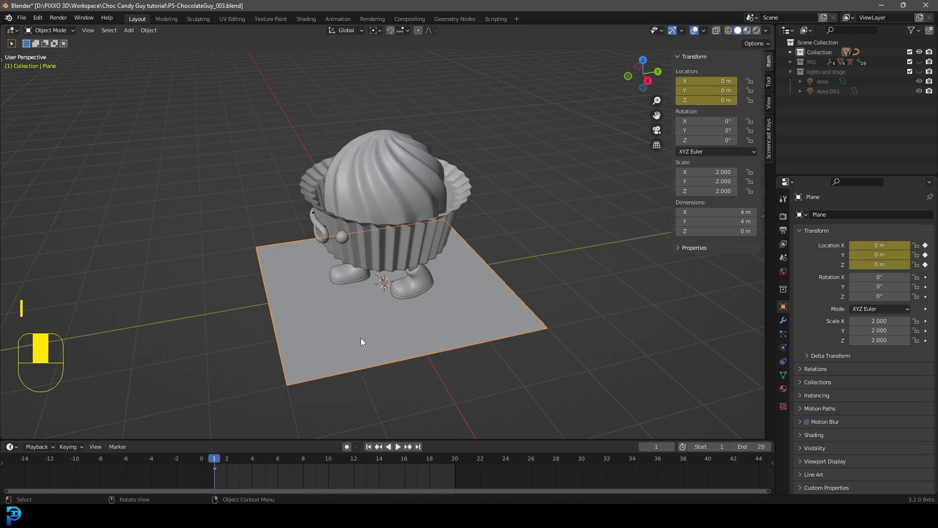
Step: Go to frame 20 and move the ground plane 2 m along the Y axis
left_click(458, 472)
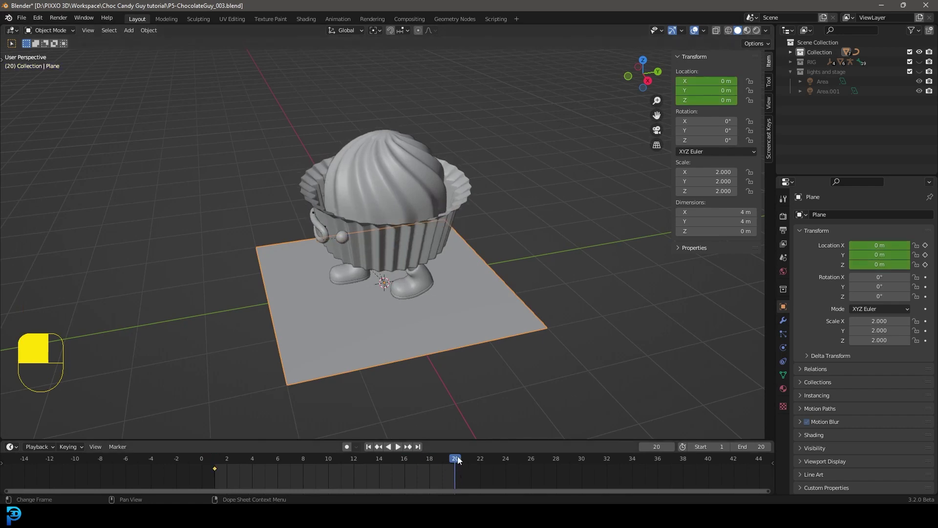
key("g")
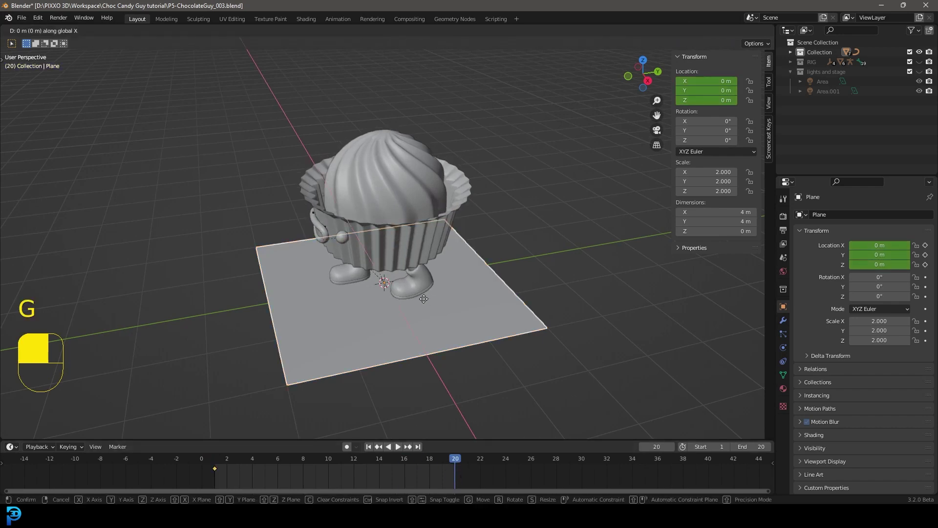
key("g")
key("y")
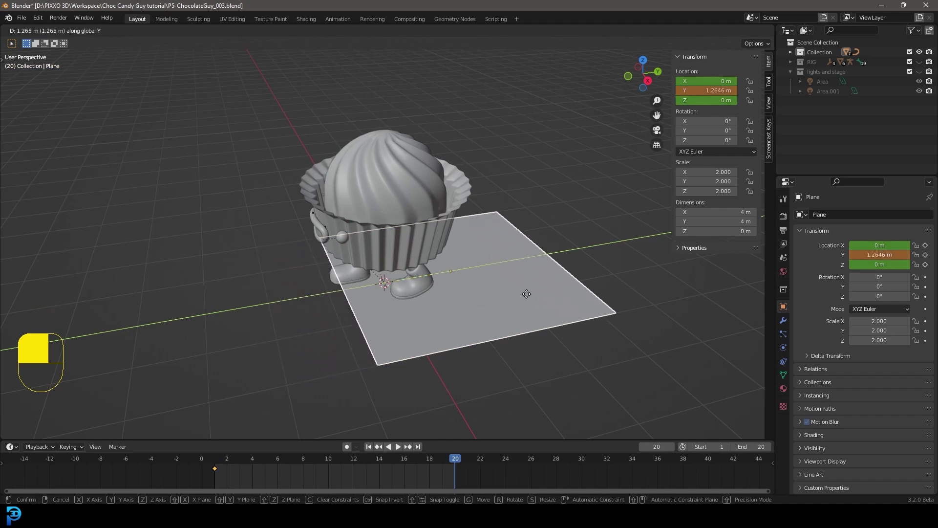
key("ctrl")
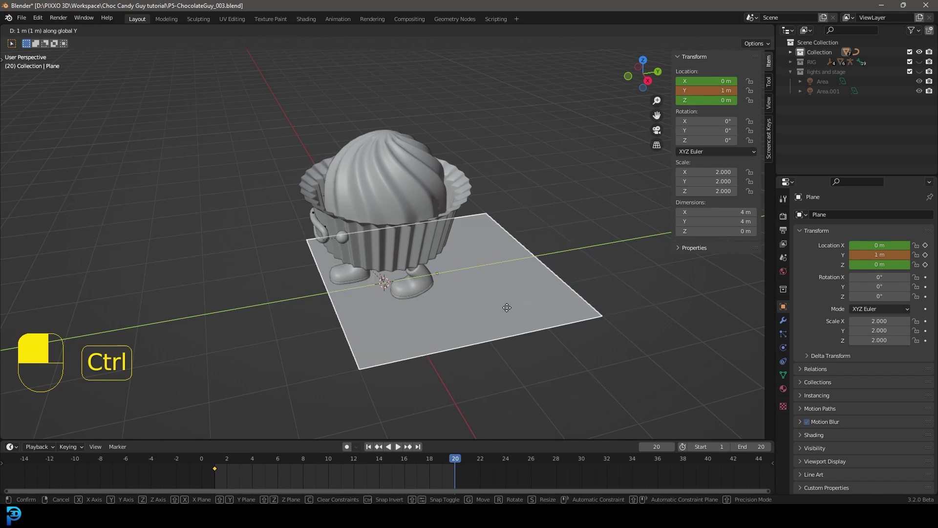
left_click(558, 301)
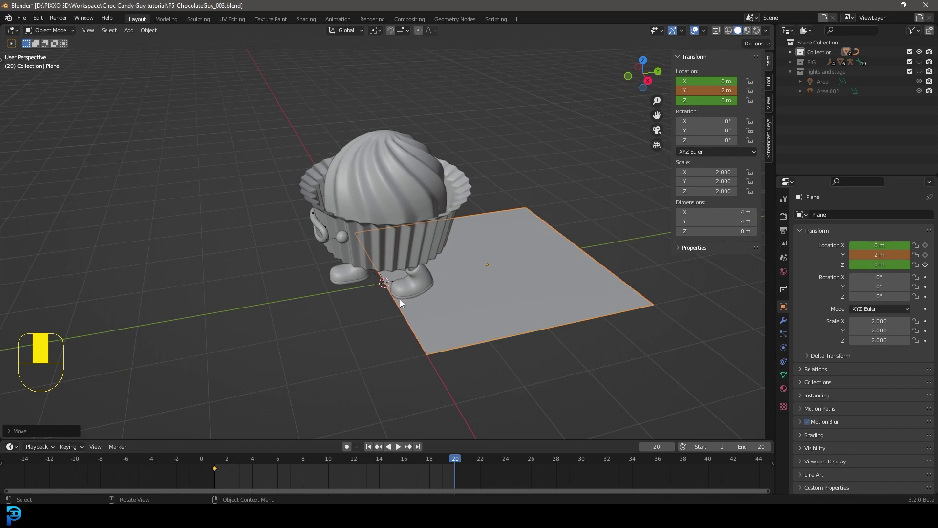
Step: Insert a Location keyframe for the ground plane at frame 20
middle_click_drag(399, 299, 407, 262)
key("i")
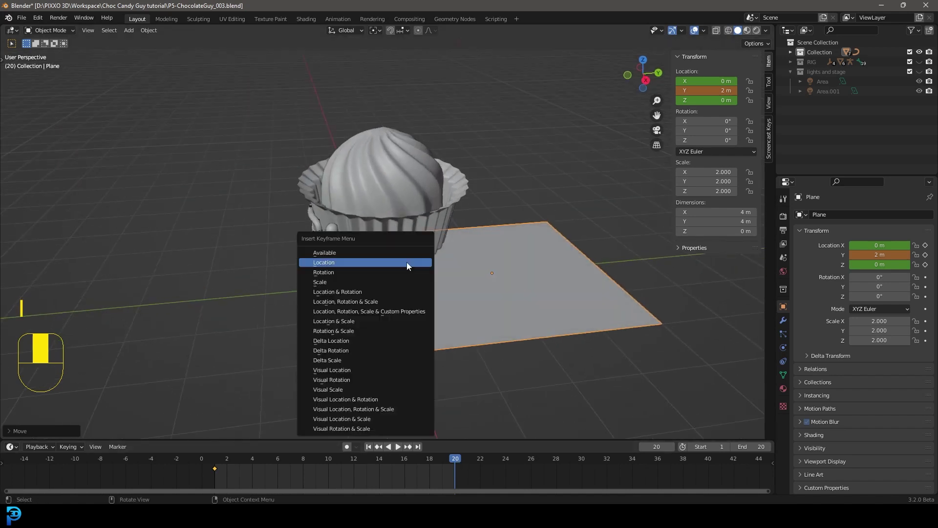
left_click(382, 263)
Step: Enlarge the timeline area and set the interpolation of both ground plane keyframes to Linear
left_click_drag(431, 441, 432, 374)
left_click_drag(536, 439, 169, 381)
key("t")
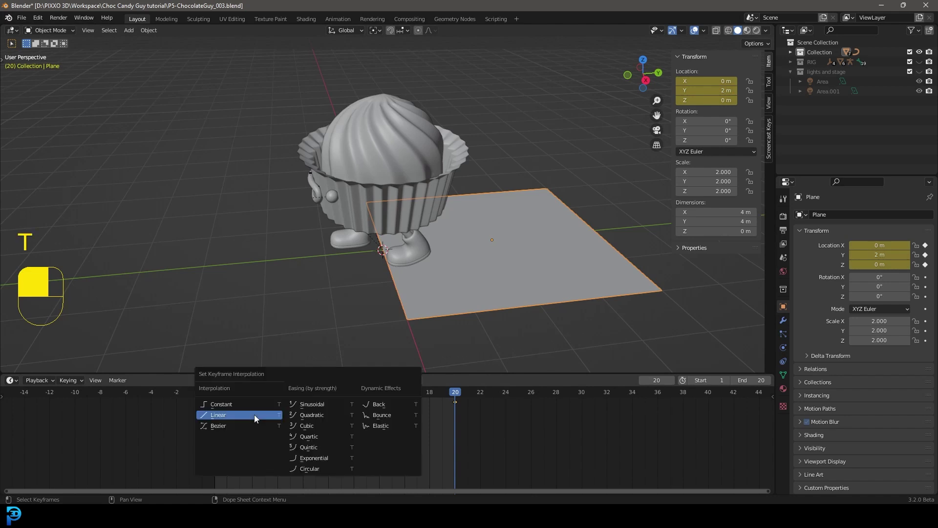
left_click(238, 415)
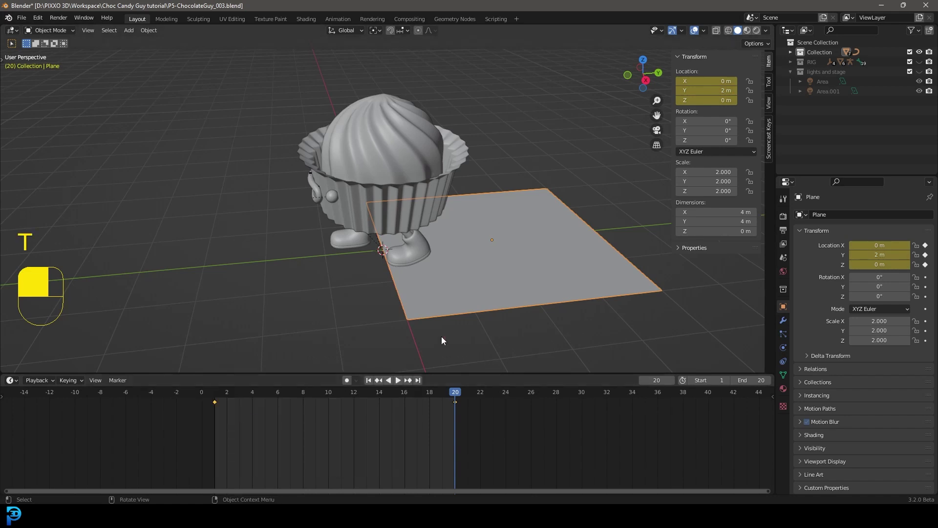
Step: Play back the loop and check the ground plane's movement beneath the character's feet
key("space")
left_click_drag(246, 412, 451, 418)
key("space")
left_click_drag(240, 412, 214, 423)
key("space")
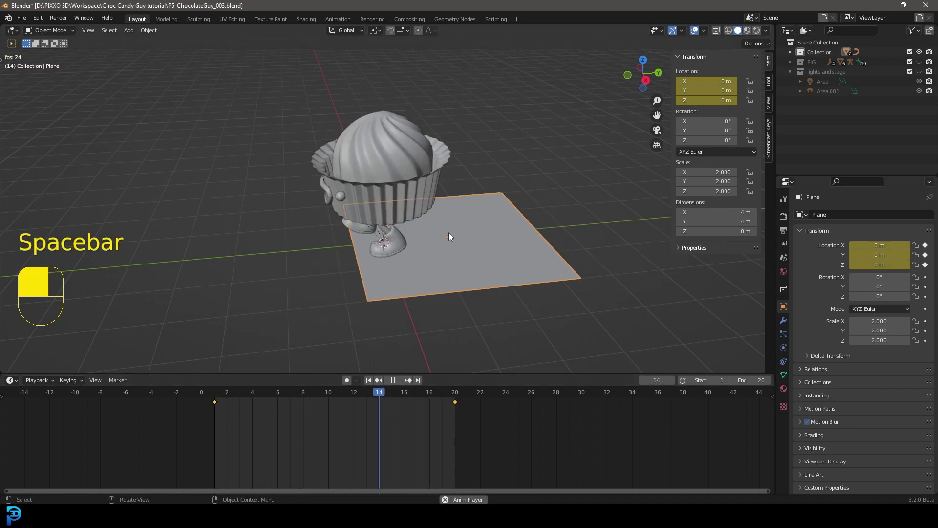
key("alt+a")
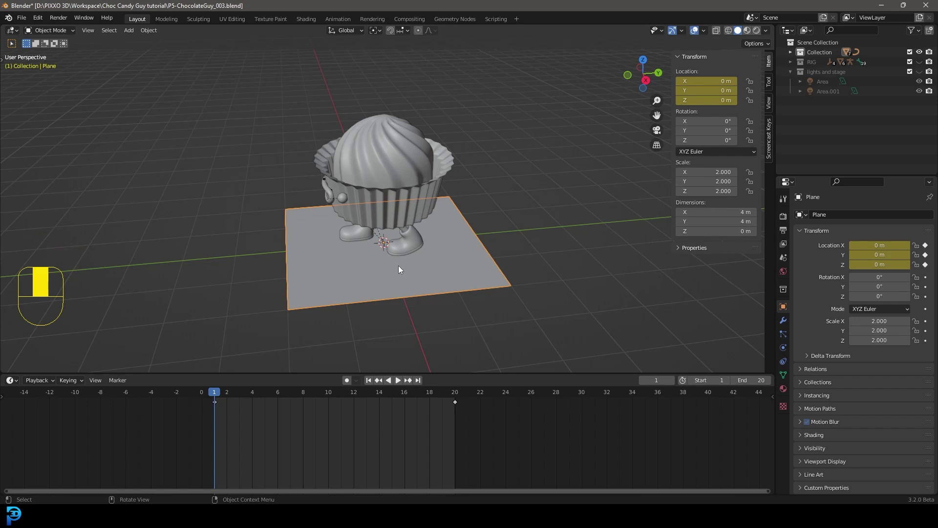
Step: Duplicate the ground plane and move the copy 4 m along the Y axis, edge to edge with the original
key("shift+d")
right_click(452, 261)
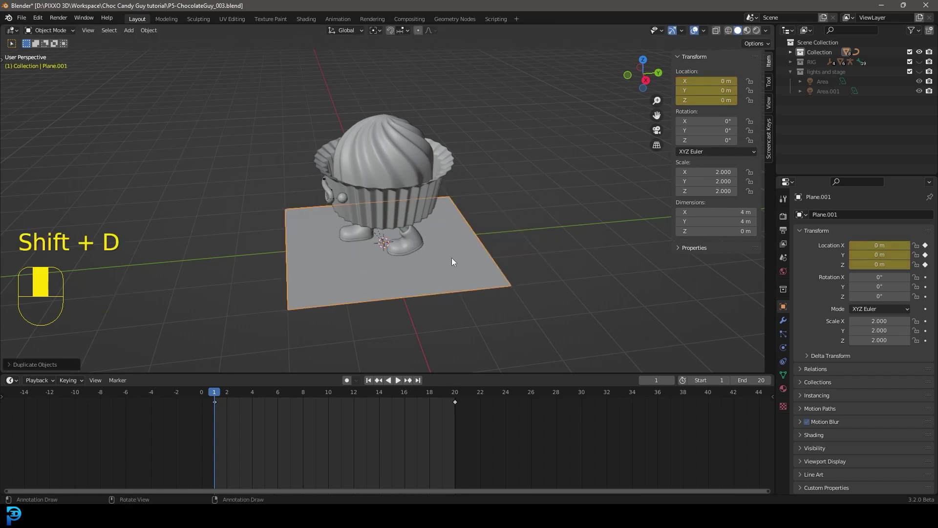
key("g")
key("y")
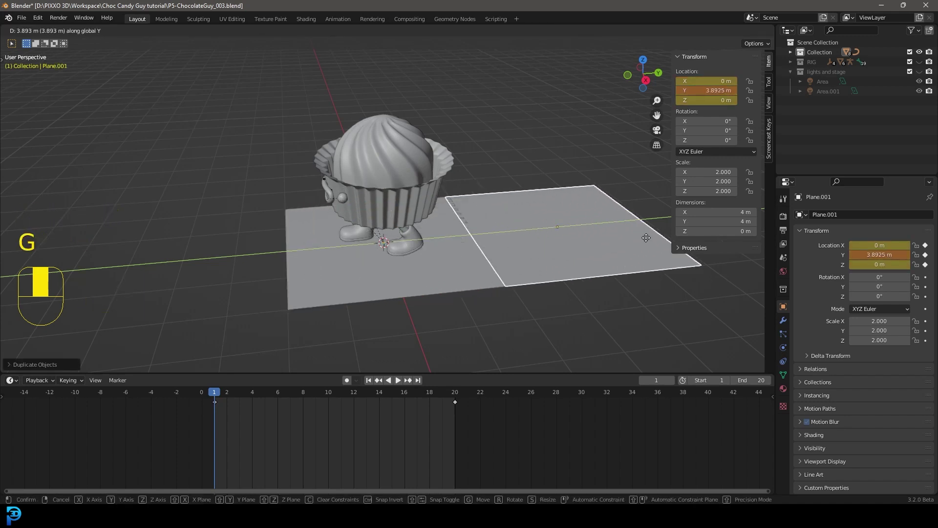
key("ctrl")
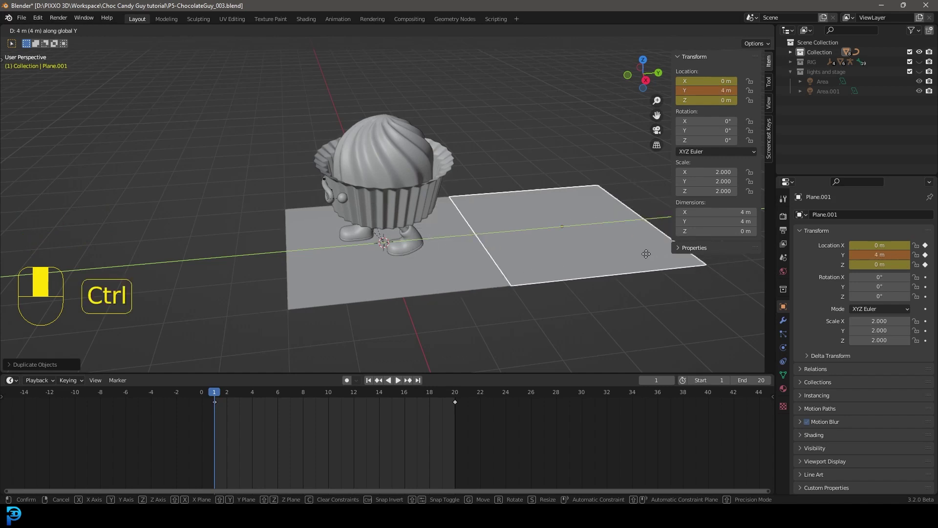
left_click(595, 263)
Step: Delete all keyframes from the duplicated ground plane
middle_click_drag(470, 250, 490, 252)
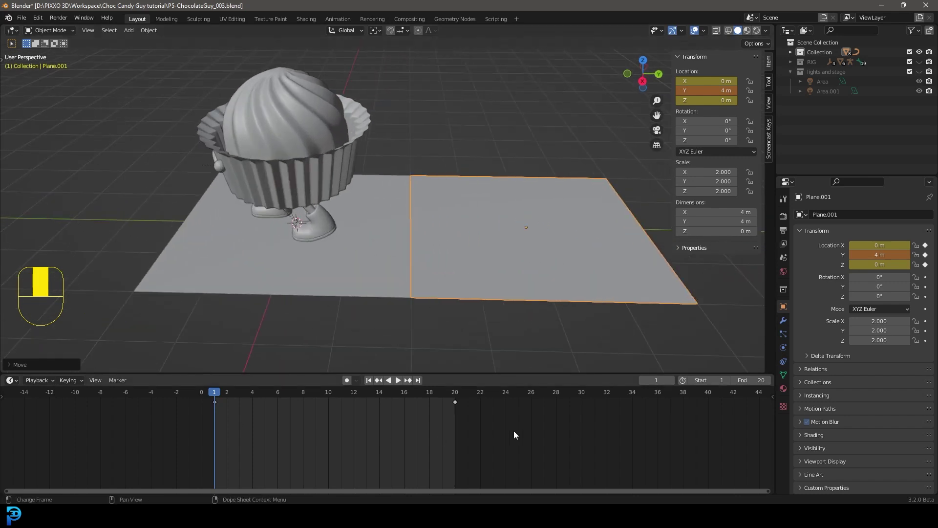
left_click_drag(514, 430, 174, 388)
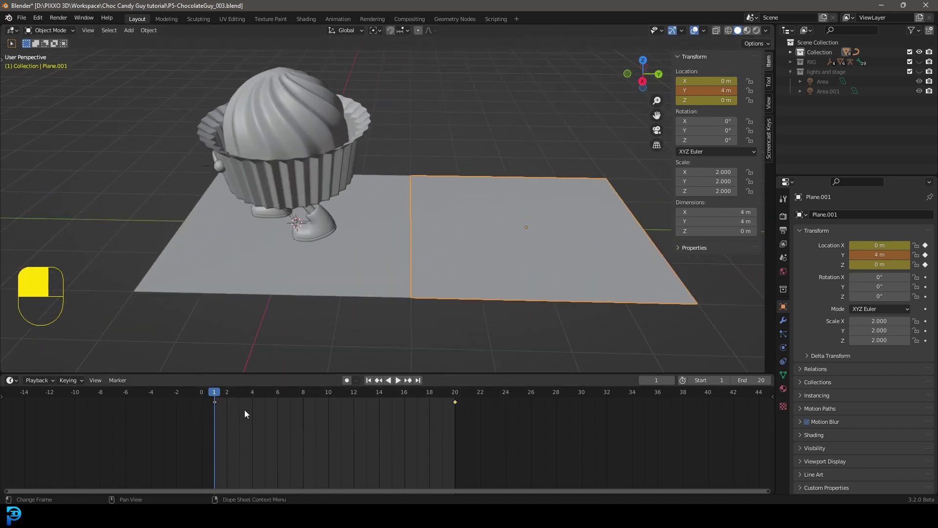
key("x")
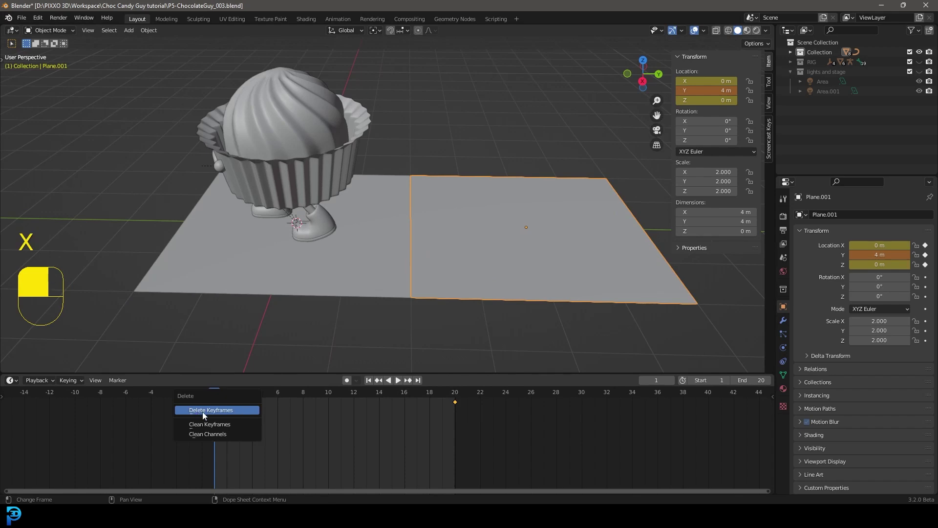
left_click(229, 409)
Step: Parent the duplicated plane to the original animated plane with Object (Keep Transform)
scroll(416, 246, "down", 3)
middle_click_drag(416, 246, 487, 266)
scroll(487, 265, "up", 4)
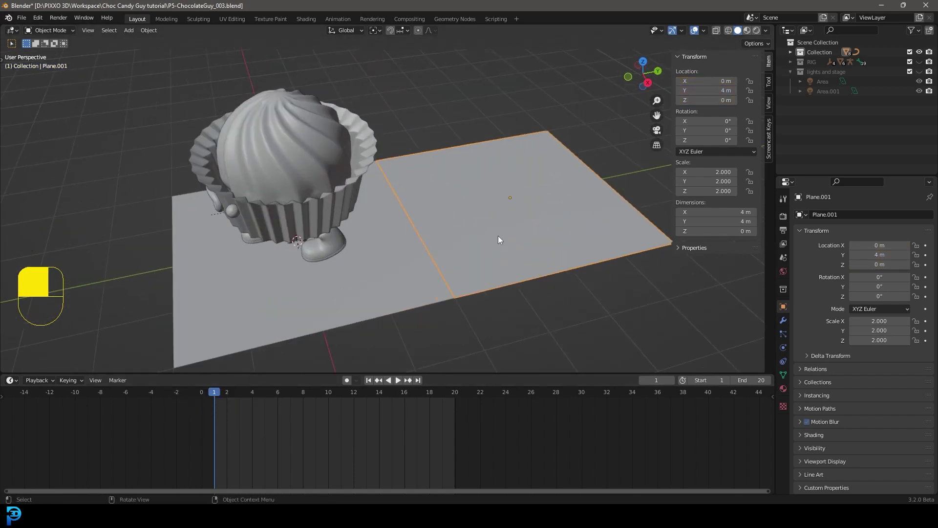
key("shift")
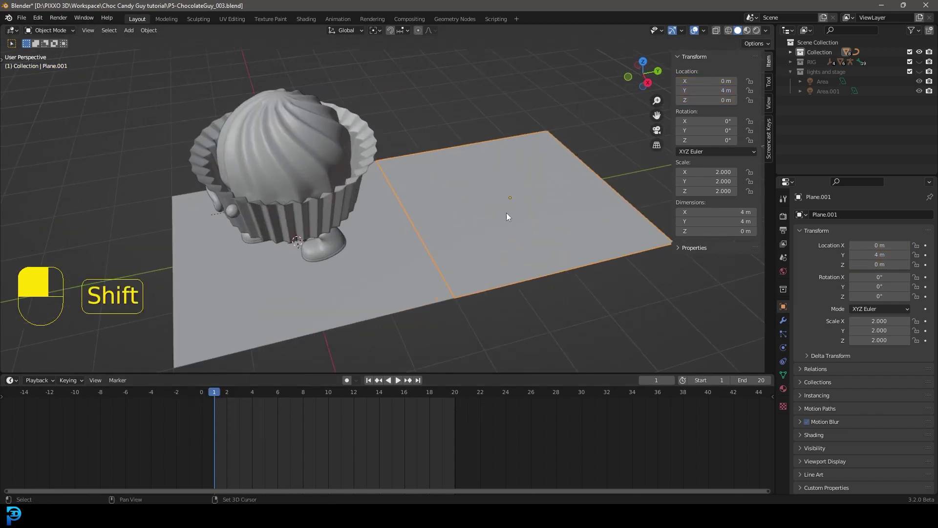
left_click(394, 259, "shift")
key("ctrl+p")
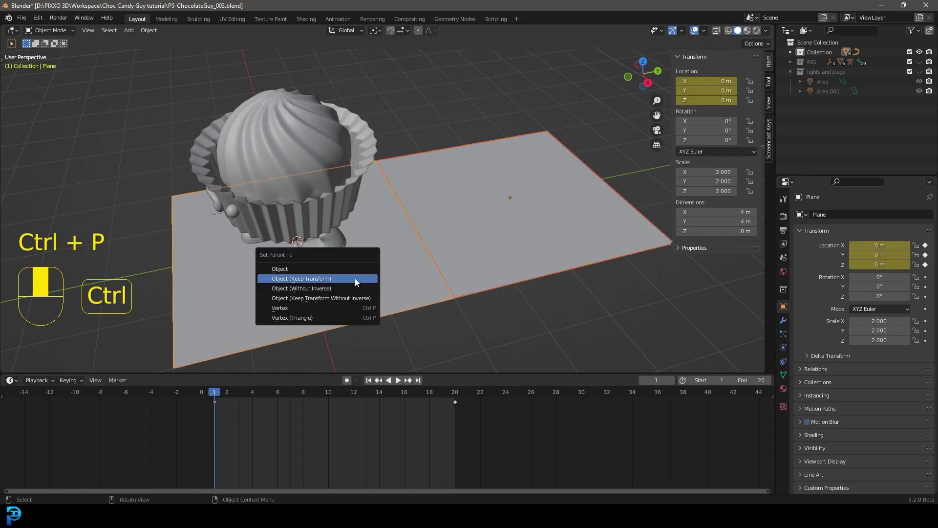
left_click(331, 282)
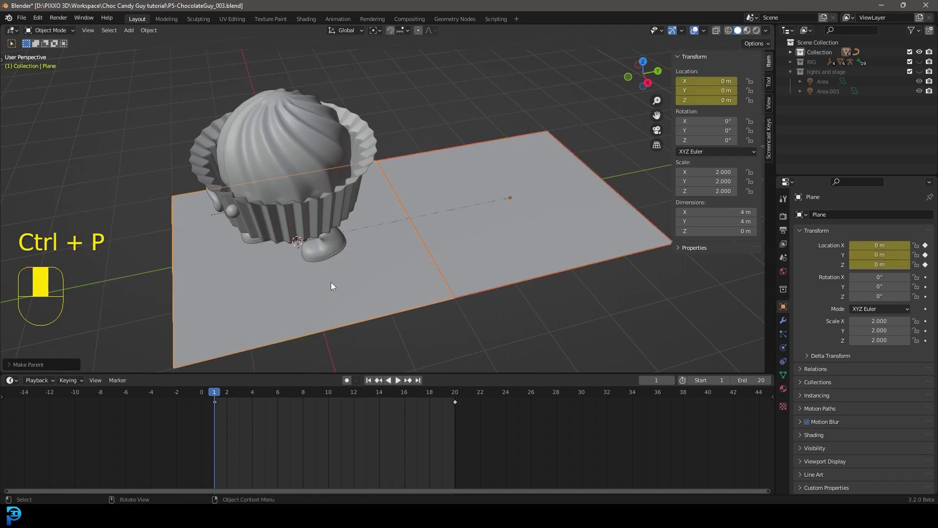
Step: Play back the loop to check that both ground planes move together, and return to frame 1
left_click(220, 395)
scroll(475, 221, "down", 2)
key("space")
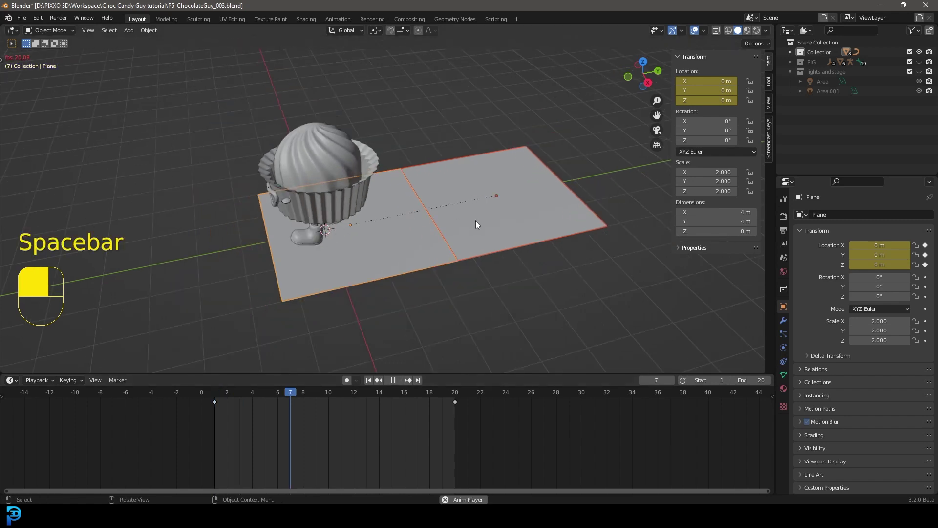
key("space")
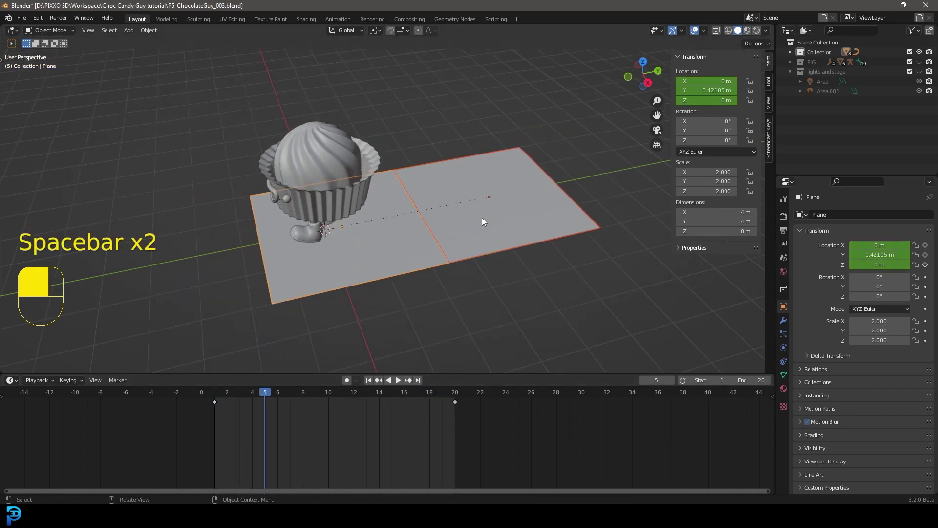
key("alt+a")
key("shift+Left")
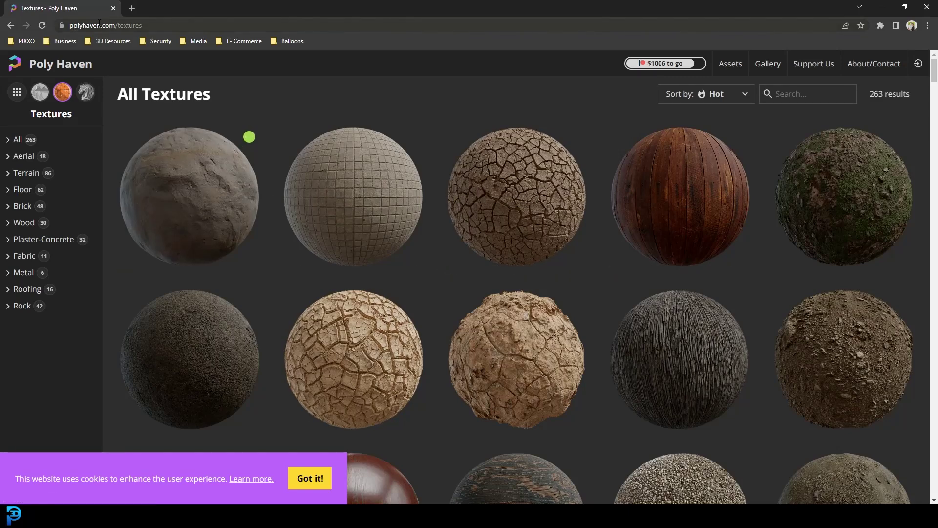
Step: Switch to Poly Haven in the browser, browse the Wood textures and open the Kitchen Wood texture
double_click(144, 27)
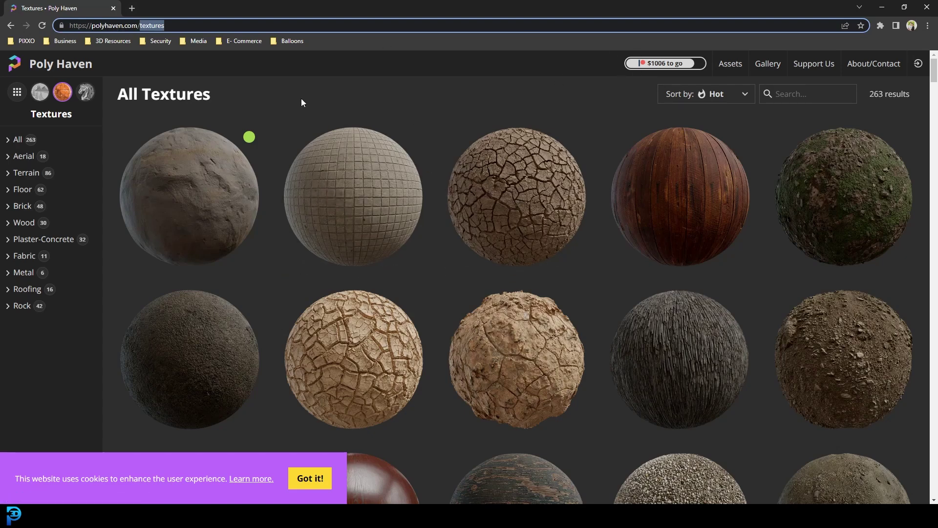
left_click(10, 225)
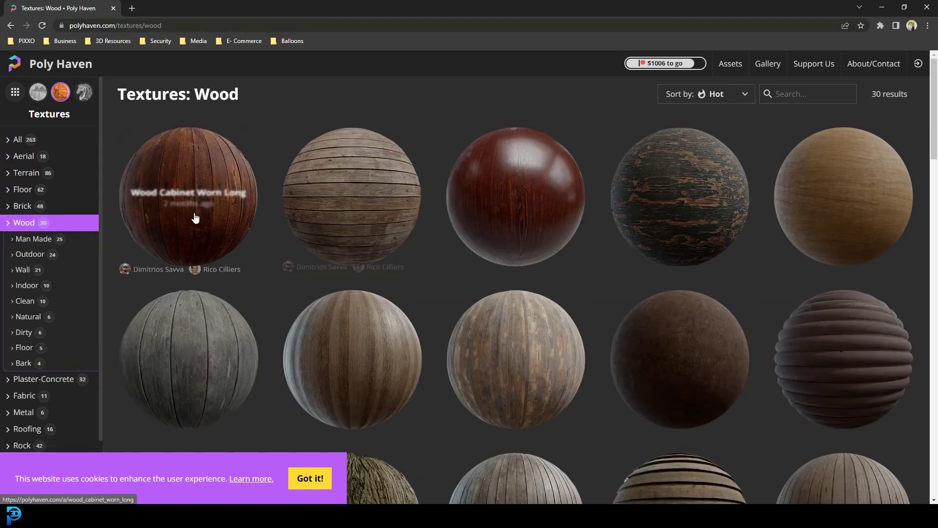
scroll(293, 176, "down", 2)
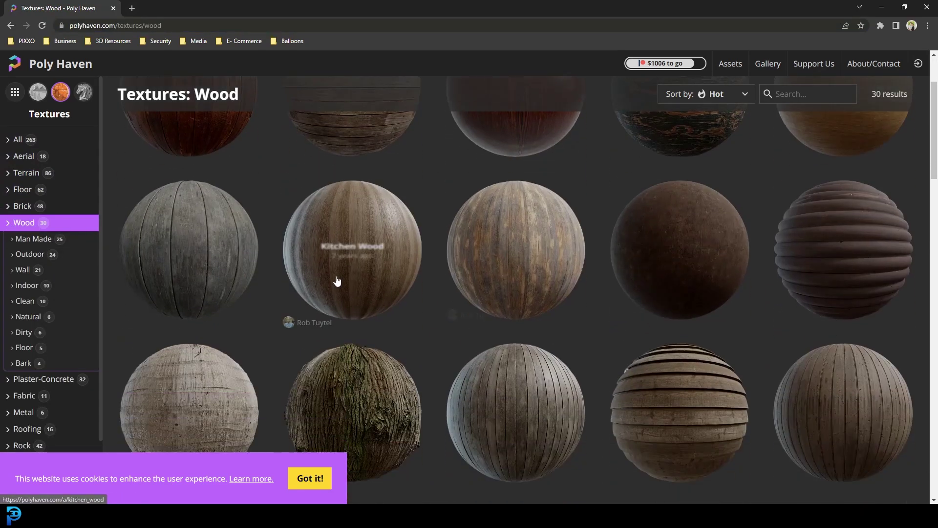
scroll(337, 281, "down", 10)
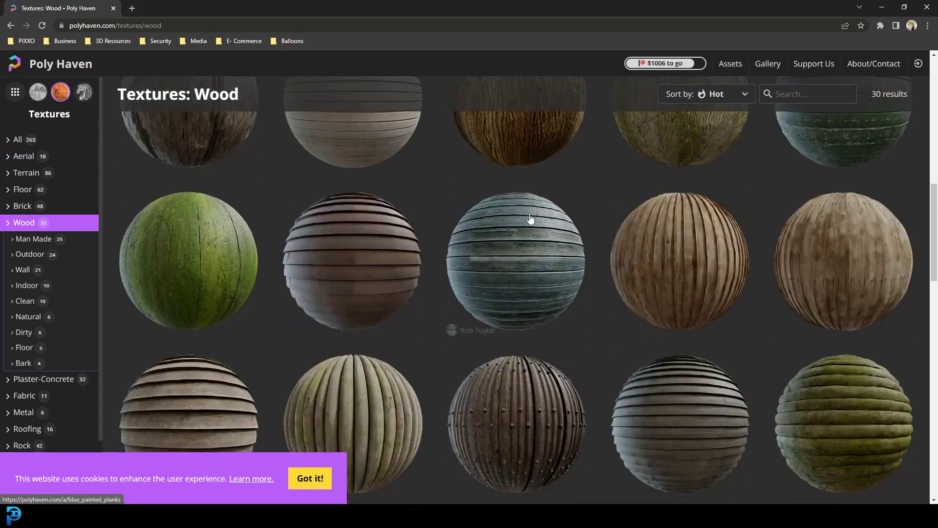
scroll(531, 219, "down", 5)
scroll(792, 234, "up", 8)
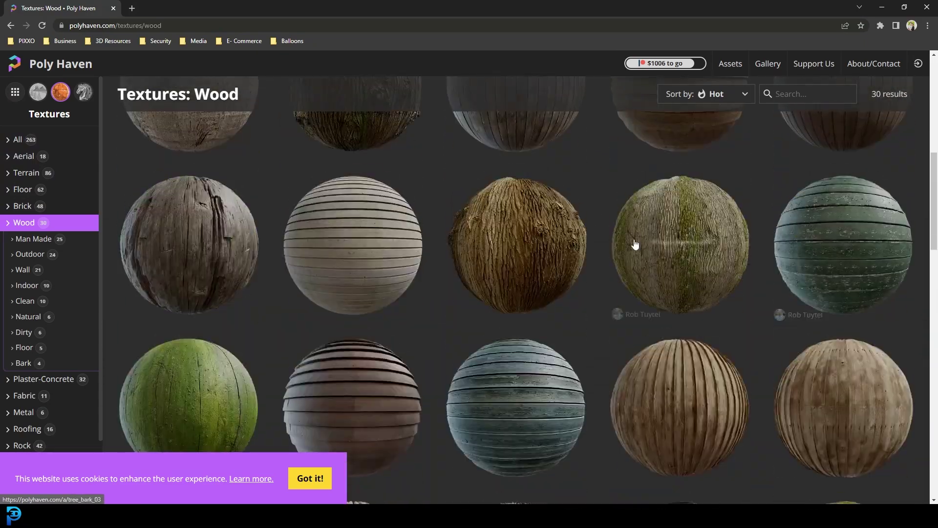
scroll(433, 260, "up", 6)
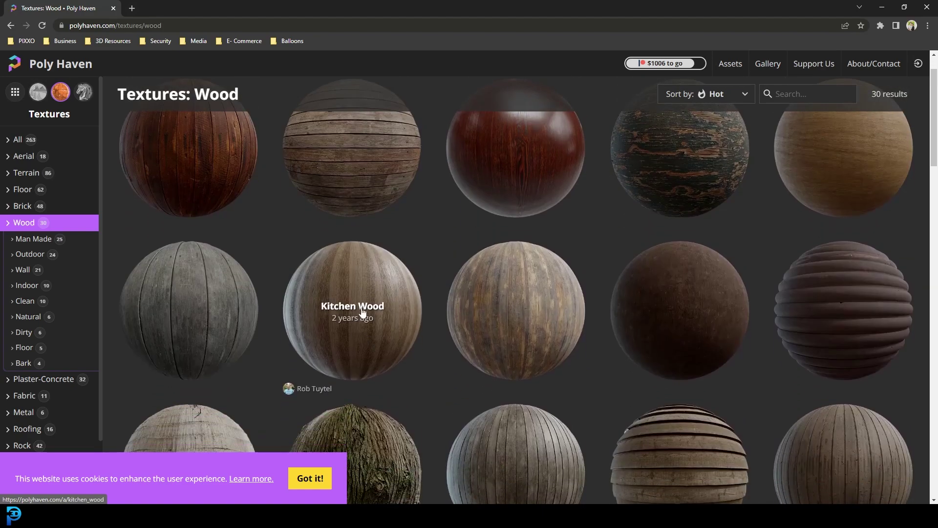
scroll(362, 312, "down", 2)
left_click(359, 211)
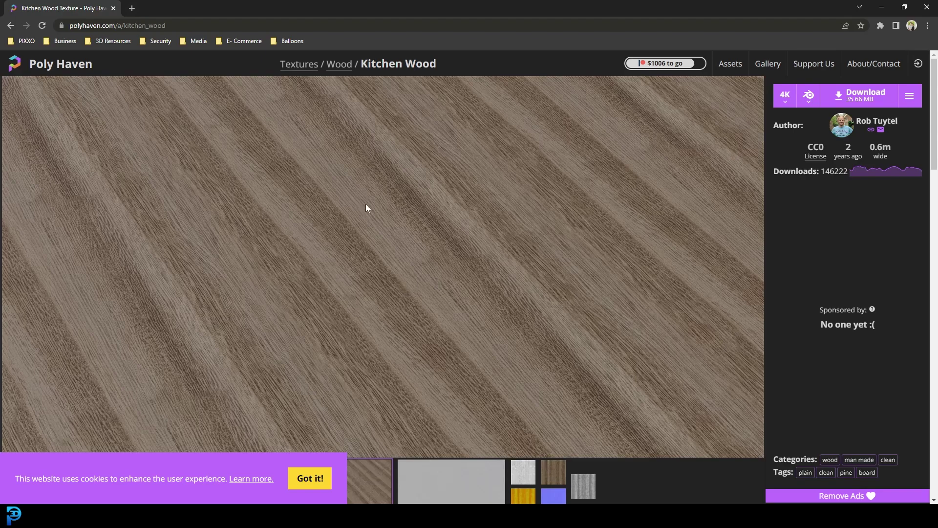
Step: Examine the Kitchen Wood texture's preview and its download resolution and file format options
scroll(386, 218, "down", 5)
scroll(434, 215, "up", 4)
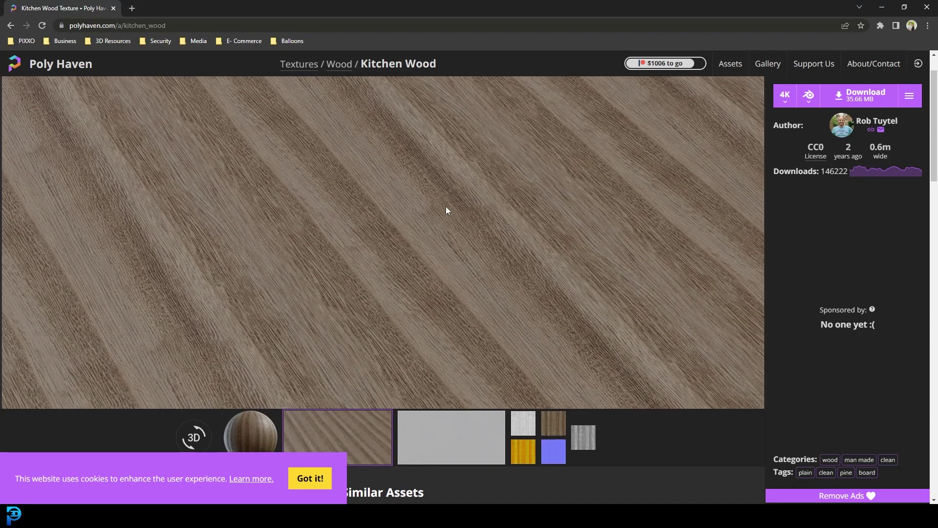
scroll(365, 217, "down", 4)
scroll(441, 198, "up", 6)
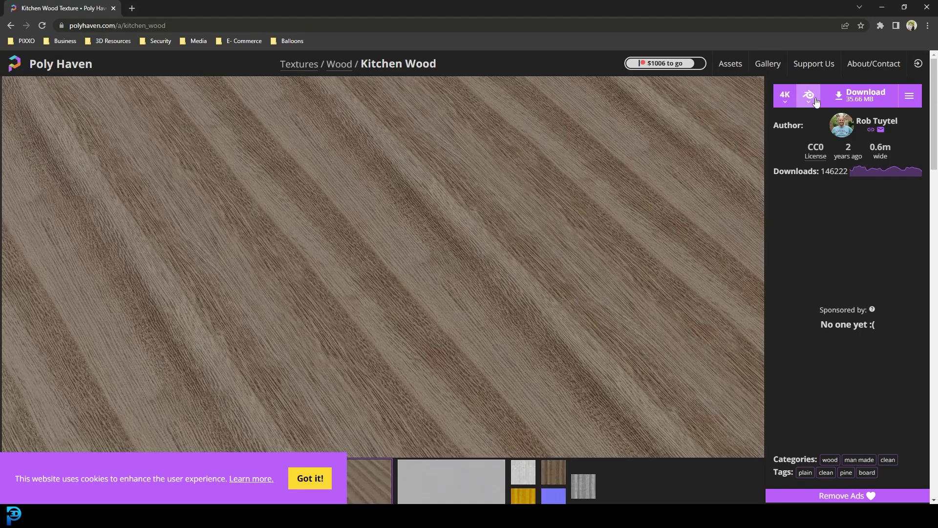
left_click(785, 95)
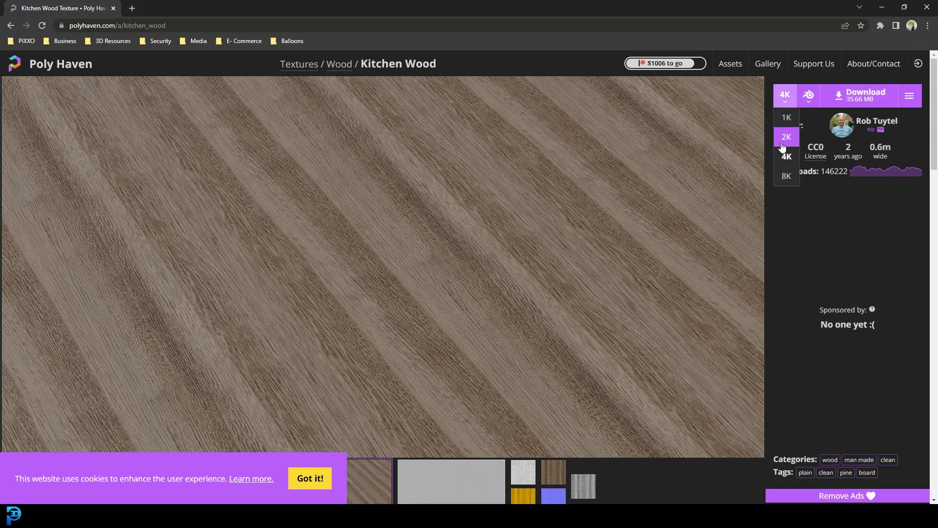
left_click(809, 95)
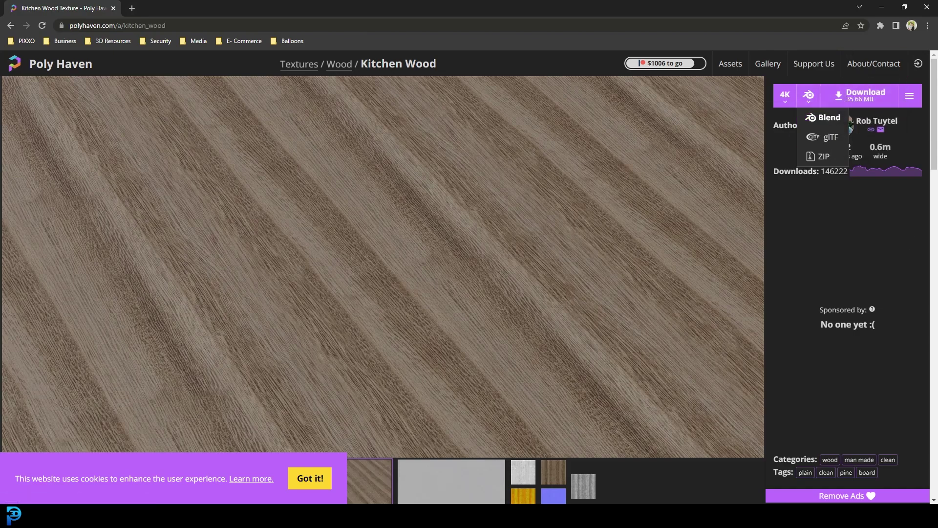
Step: Check the Downloads folder for the Kitchen Wood archive and the kitchen_wood_4k blend file inside its extracted folder
mouse_move(340, 516)
left_click(340, 469)
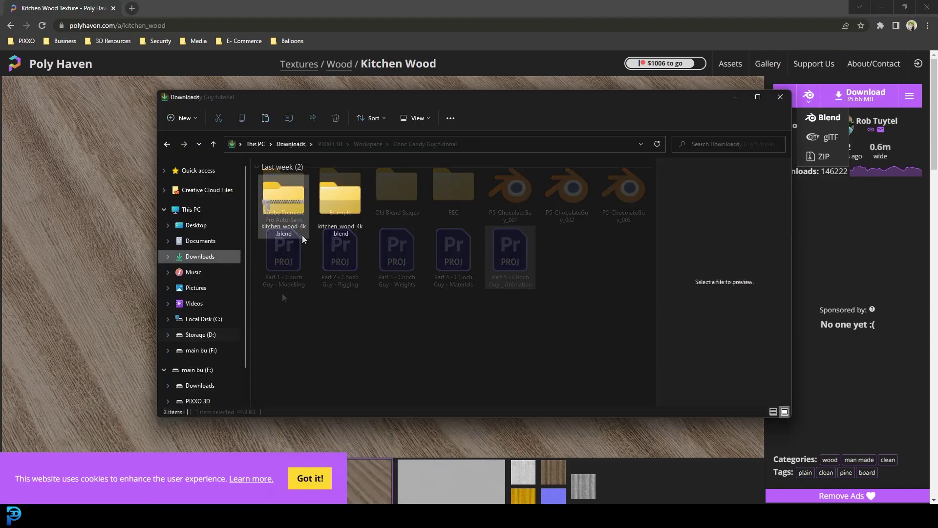
left_click_drag(287, 207, 283, 206)
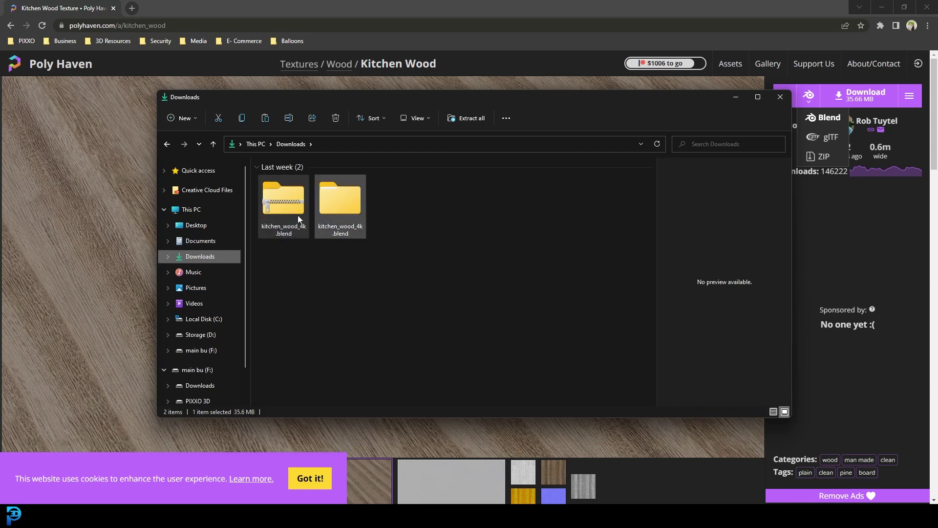
double_click(335, 212)
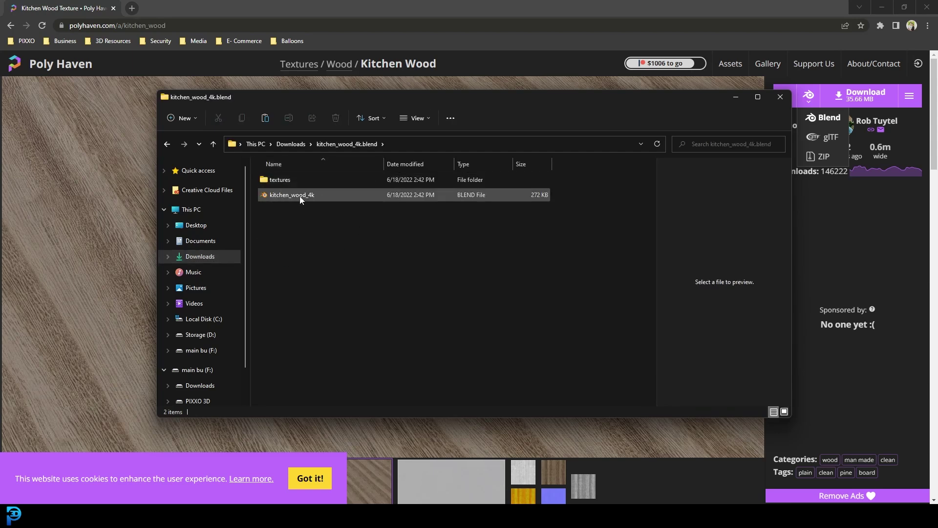
mouse_move(300, 195)
left_mouse_down()
mouse_move(343, 193)
mouse_move(295, 198)
left_mouse_up()
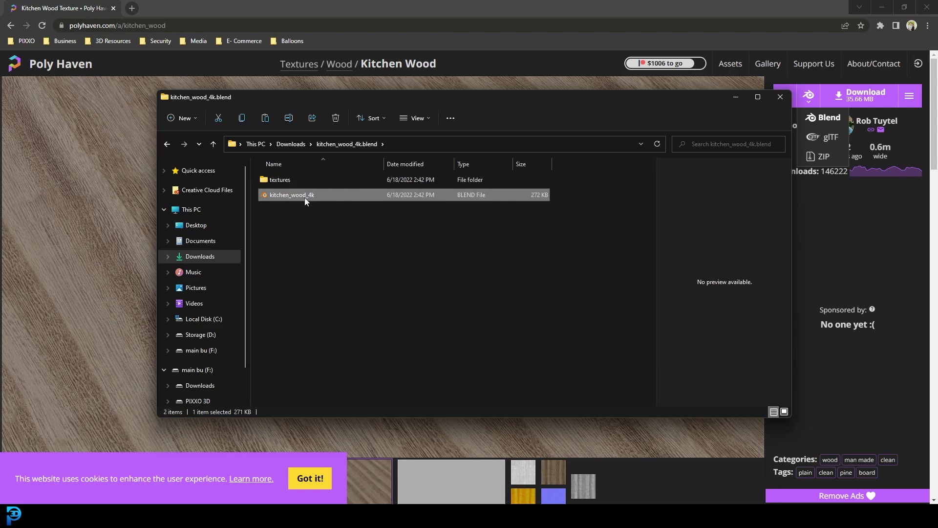
left_click(736, 97)
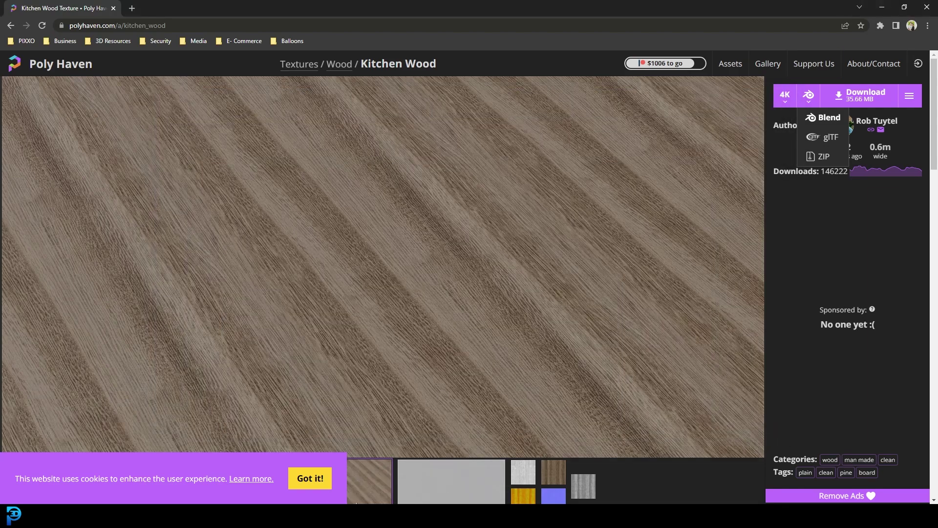
Step: Switch to Blender and append the kitchen_wood material from the downloaded kitchen_wood_4k.blend file
left_click(388, 459)
middle_click_drag(494, 222, 409, 269)
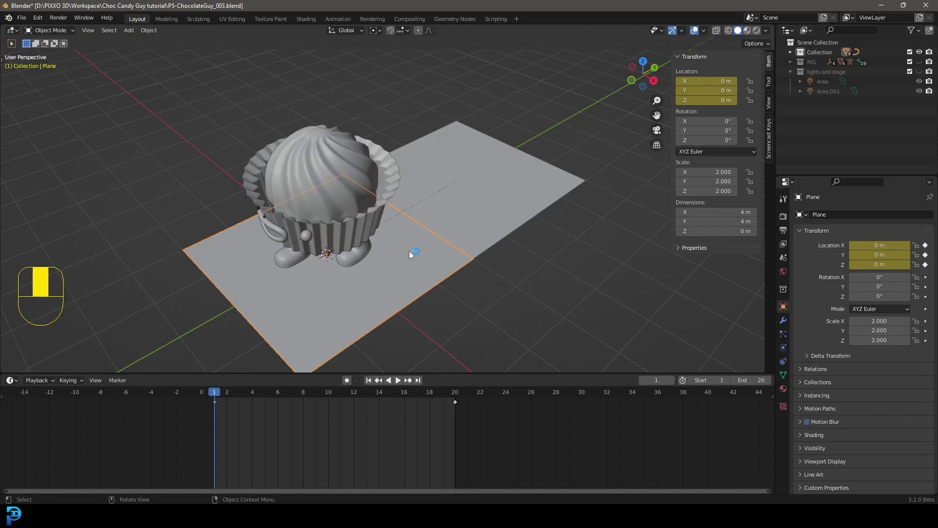
left_click(22, 18)
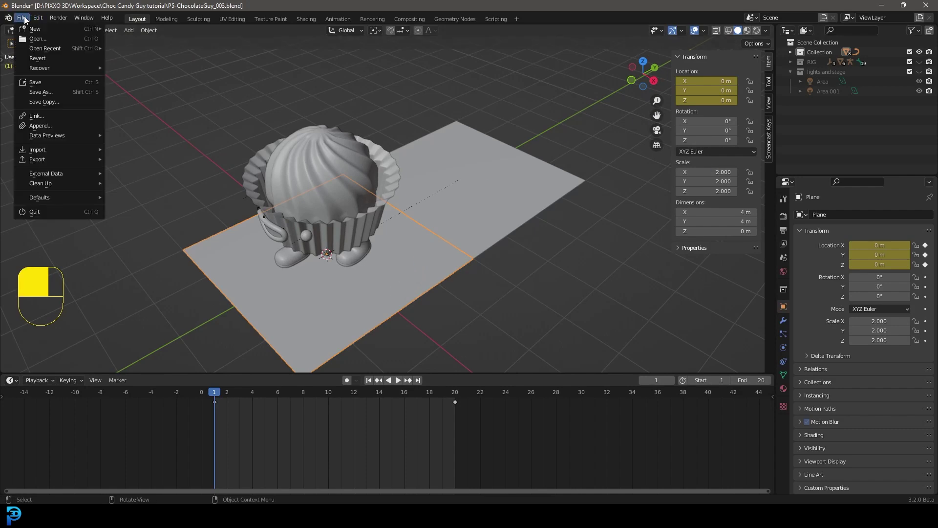
left_click(41, 126)
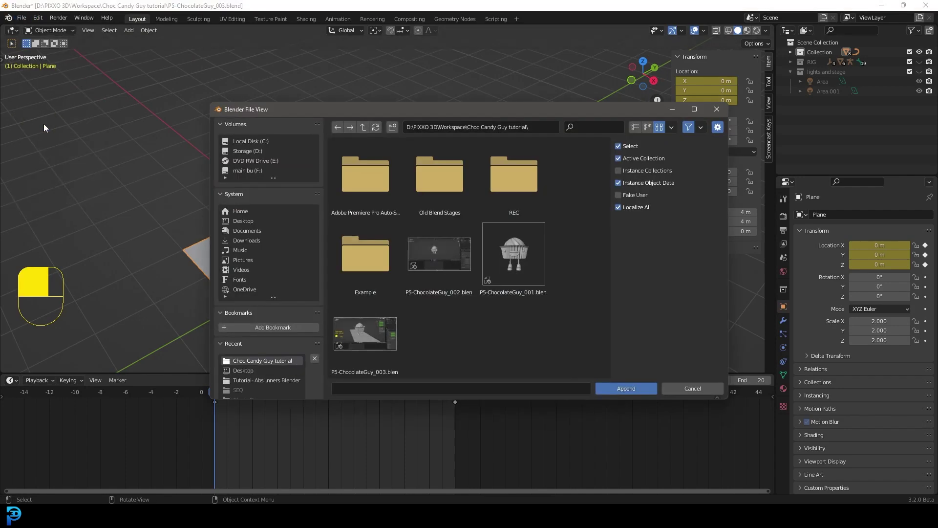
left_click(258, 239)
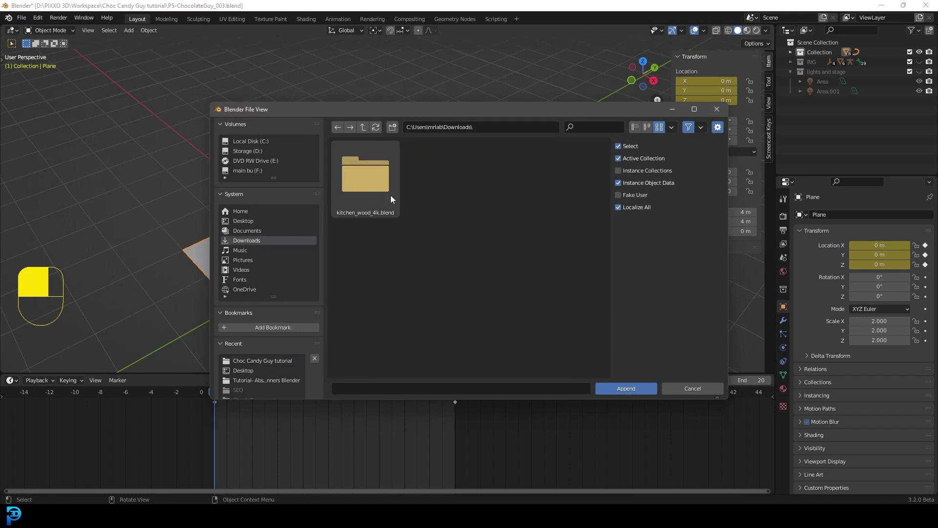
double_click(359, 189)
left_click(461, 156)
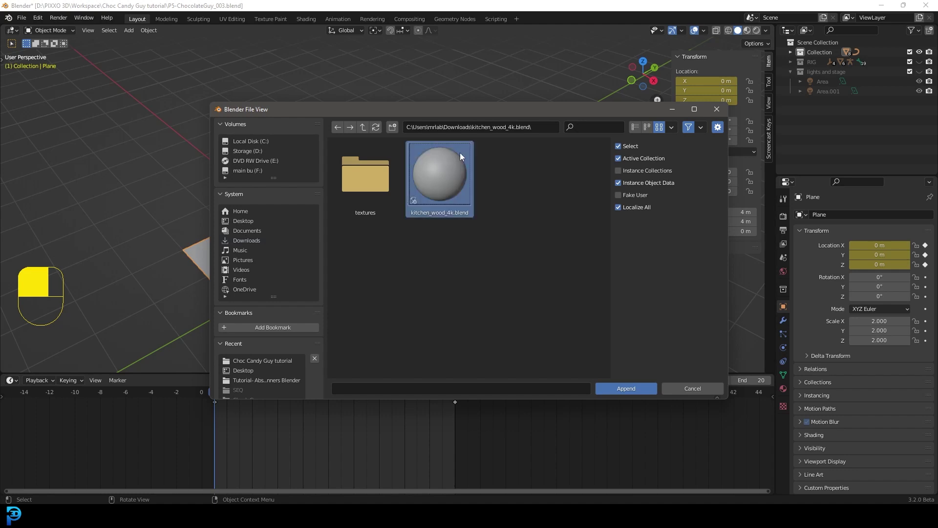
double_click(436, 169)
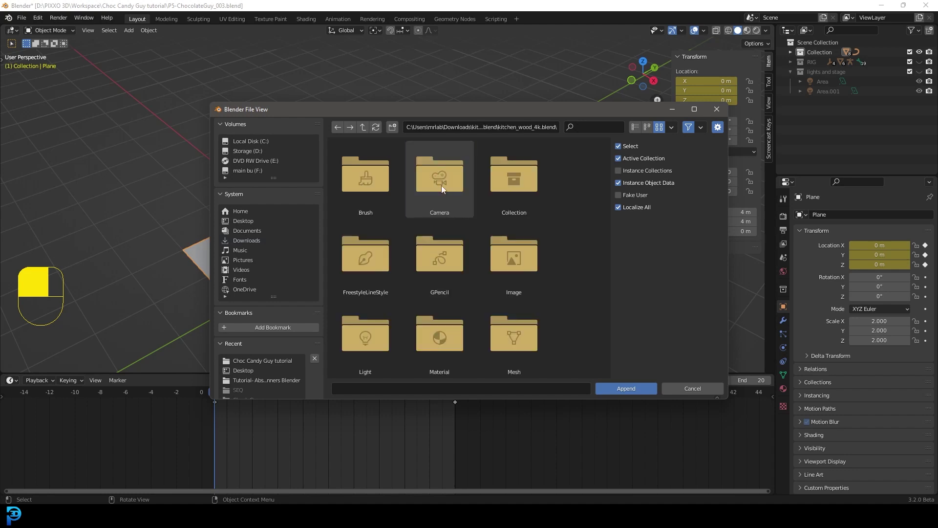
scroll(488, 234, "down", 1)
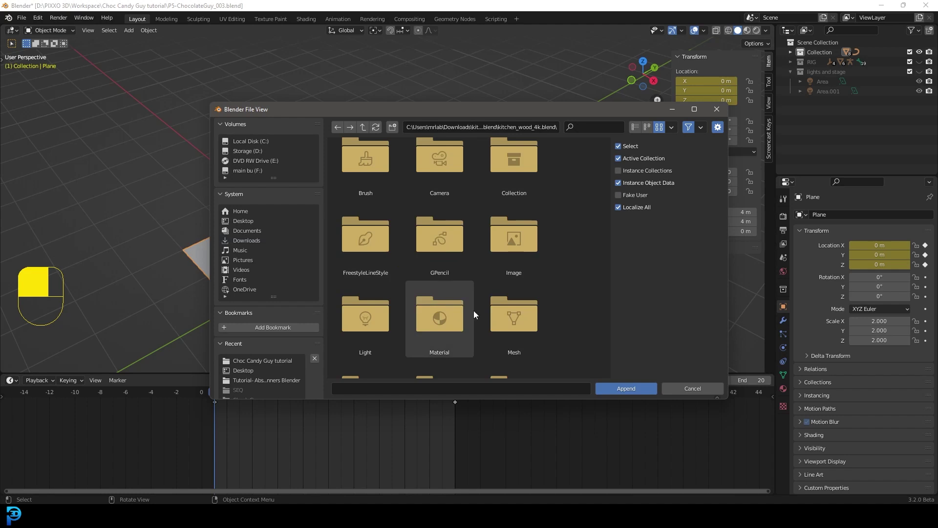
scroll(383, 240, "down", 2)
double_click(442, 283)
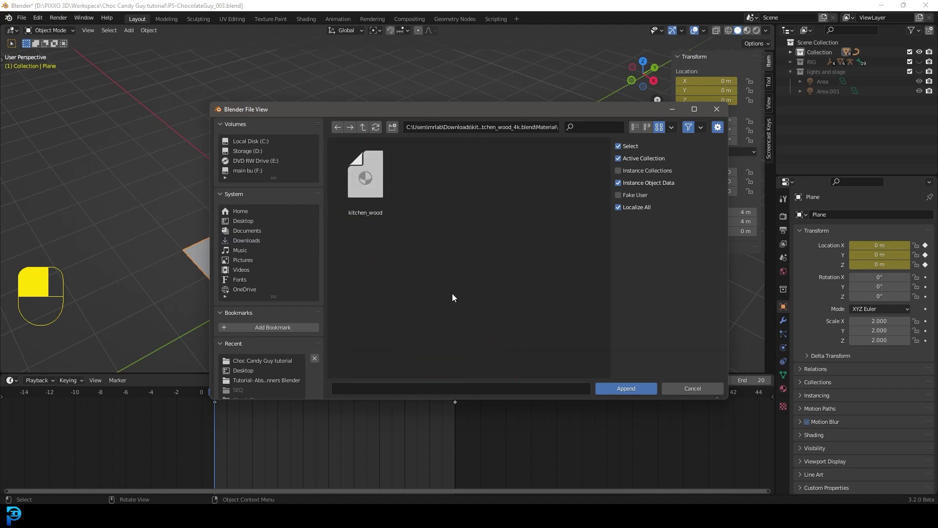
double_click(360, 196)
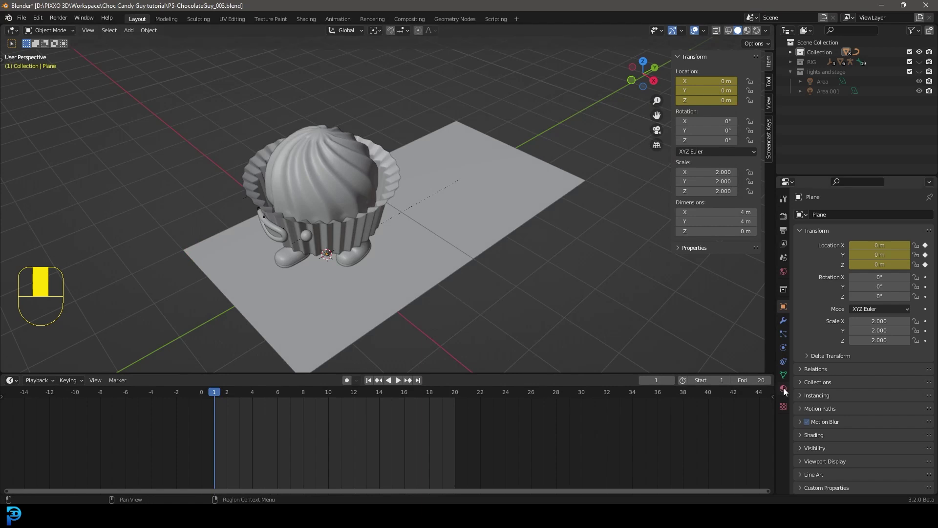
Step: Assign the kitchen_wood material to the original animated ground plane under the character
left_click(783, 390)
left_click(799, 256)
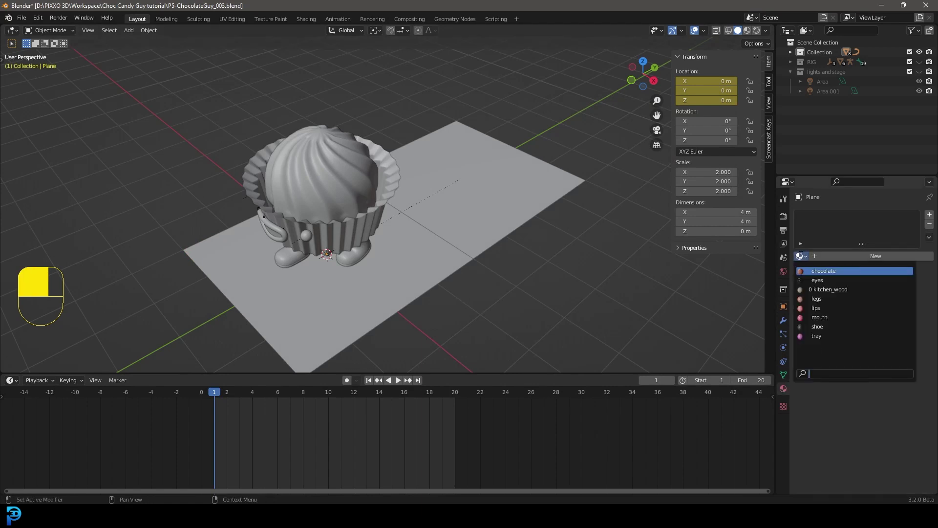
left_click(408, 274)
left_click(800, 256)
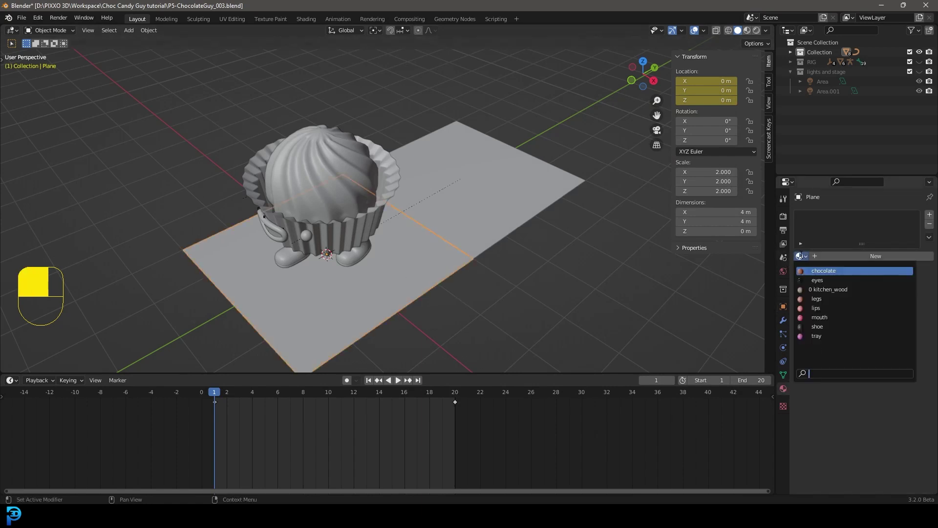
left_click(856, 289)
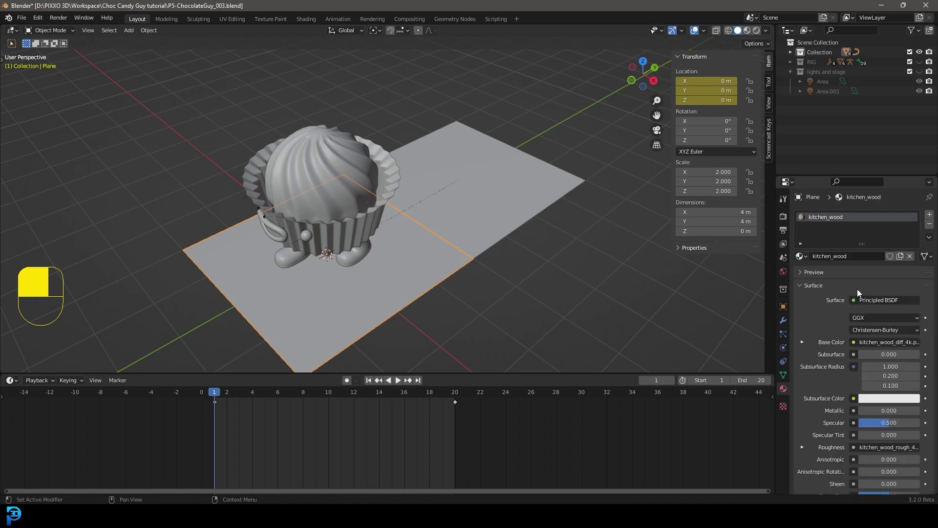
scroll(370, 223, "down", 2)
Step: Display the scene in Material Preview shading to check the wood on the ground plane
key("z")
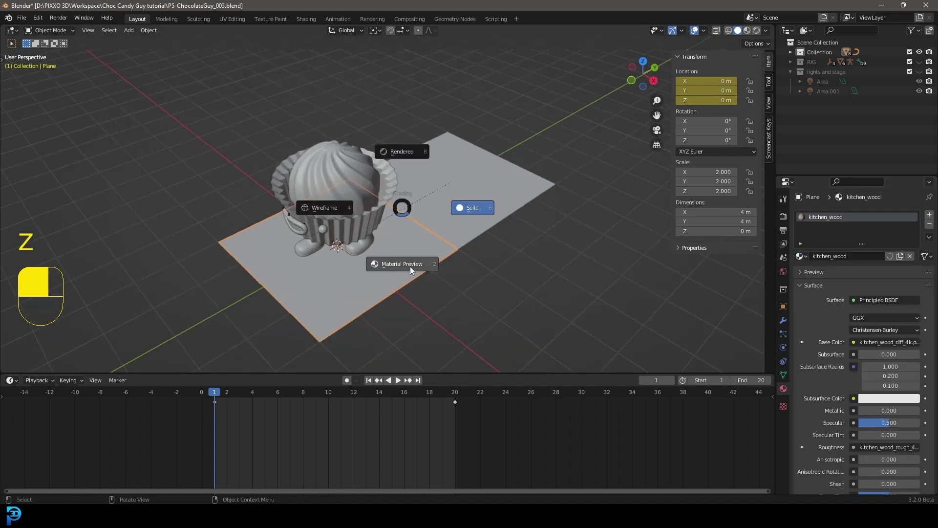
left_click(409, 265)
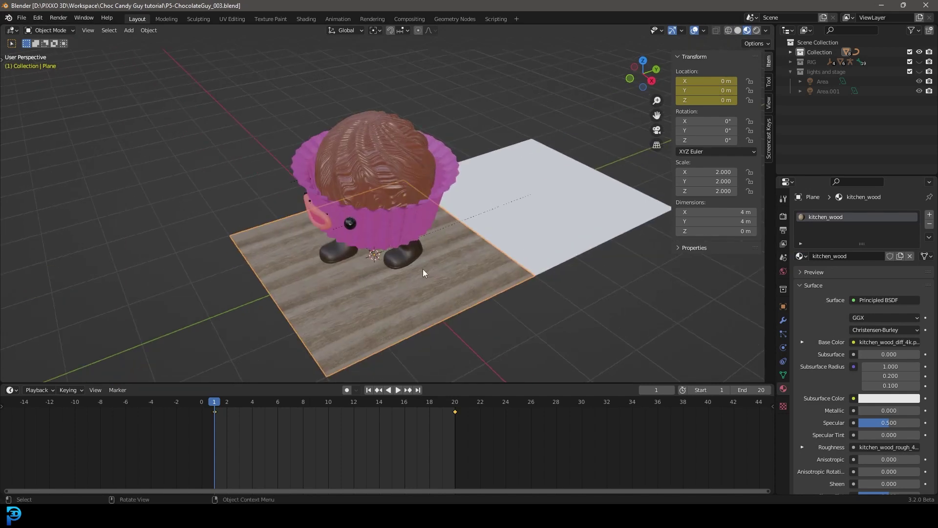
middle_click_drag(423, 269, 315, 271)
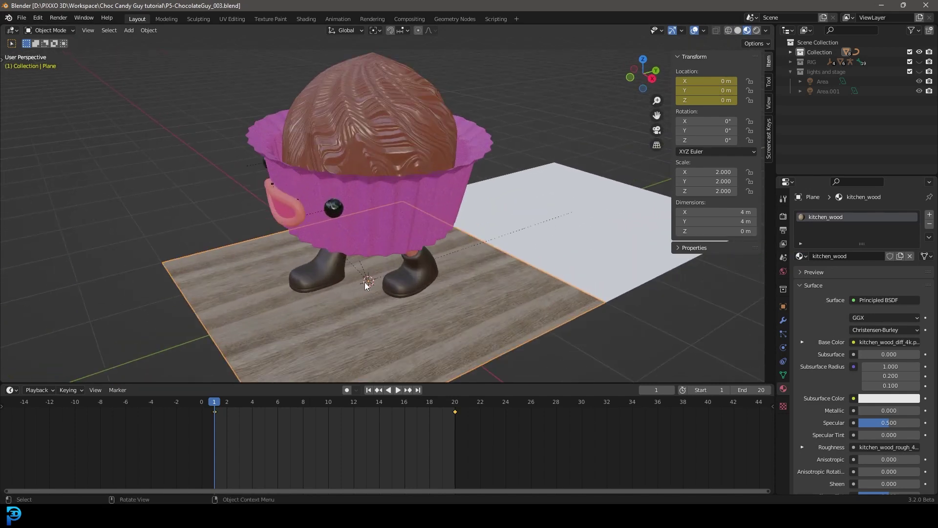
scroll(371, 285, "down", 2)
Step: Inspect the textured plane's UV layout in the UV Editing workspace and return to the Layout workspace
left_click(230, 18)
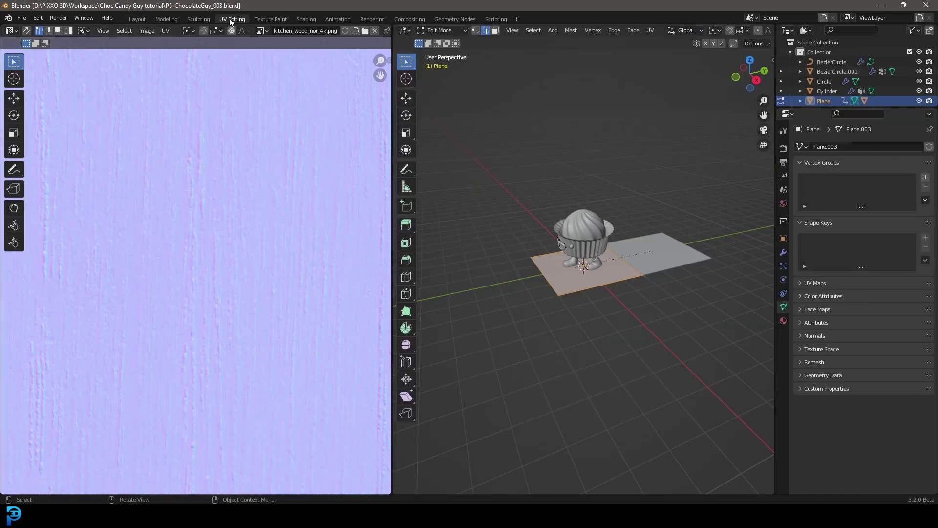
scroll(272, 233, "down", 4)
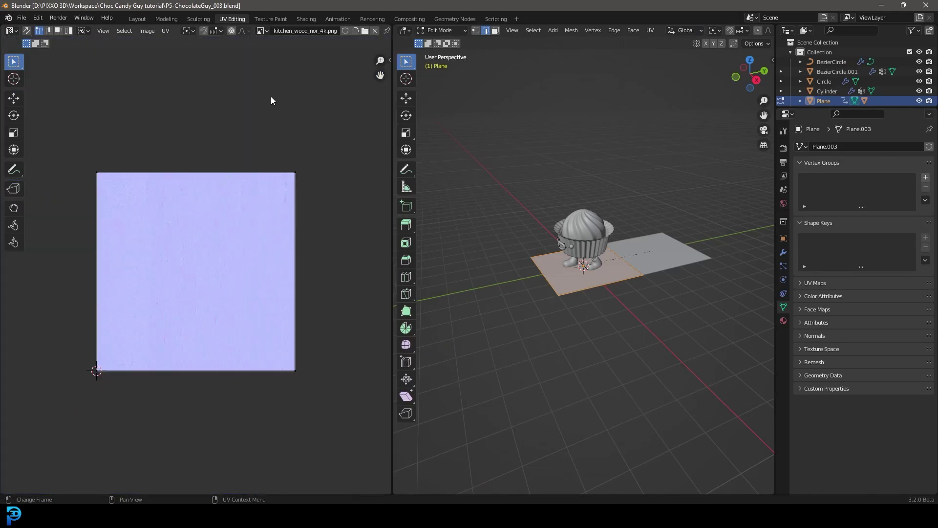
left_click_drag(316, 91, 40, 405)
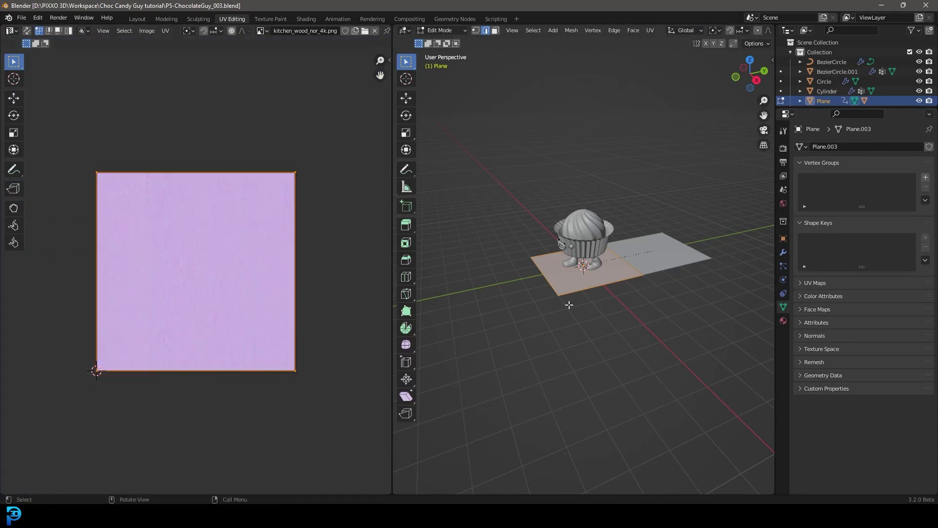
scroll(591, 272, "up", 2)
scroll(600, 211, "up", 1)
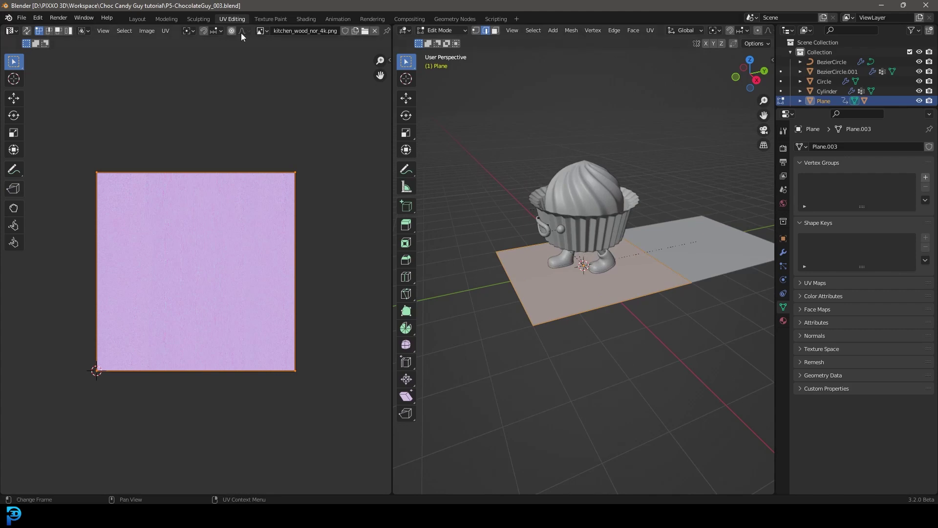
left_click(138, 19)
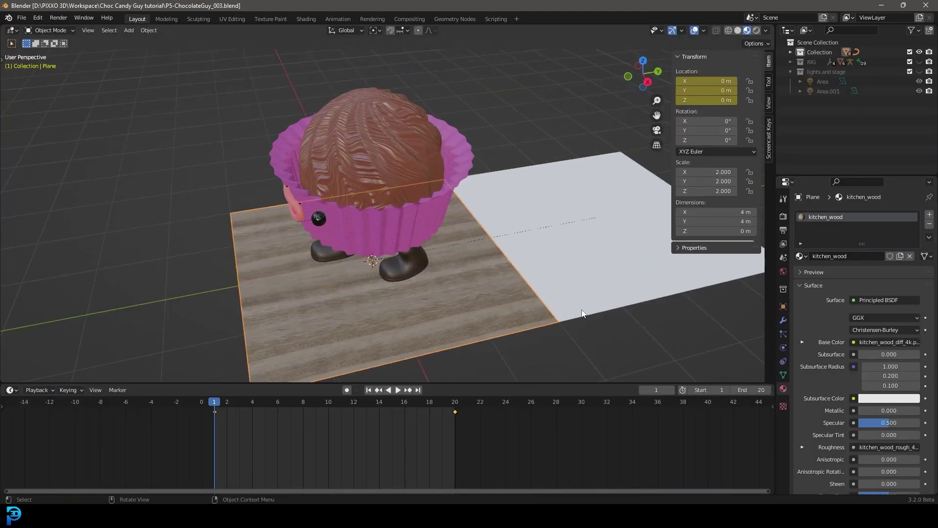
Step: Assign the kitchen_wood material to the second ground plane and check how the wood grain meets at the seam
scroll(581, 313, "down", 4)
left_click(490, 183)
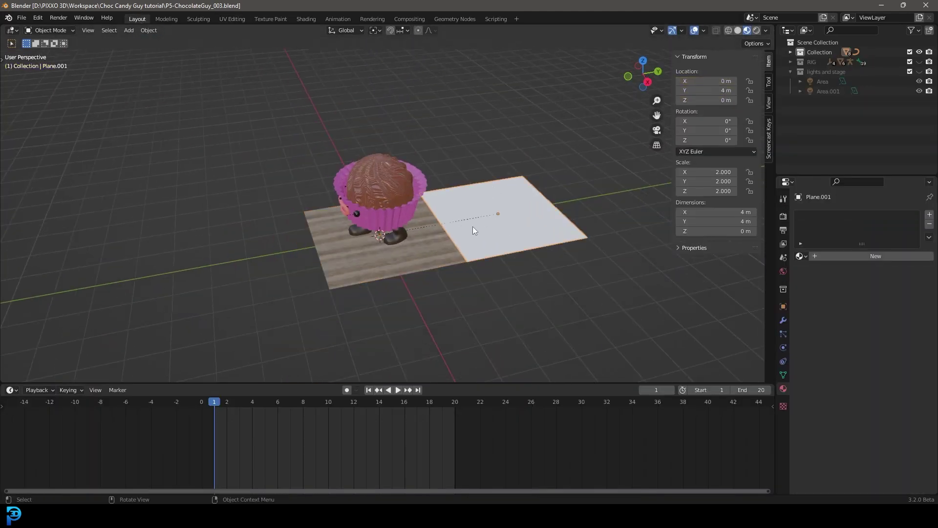
left_click(800, 256)
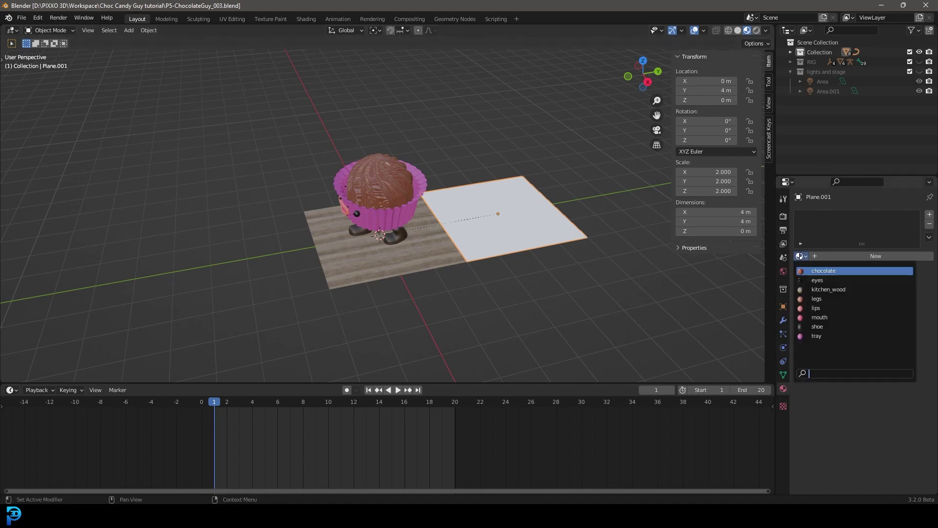
left_click(847, 290)
scroll(488, 200, "up", 3)
scroll(436, 238, "down", 3)
scroll(409, 232, "up", 3)
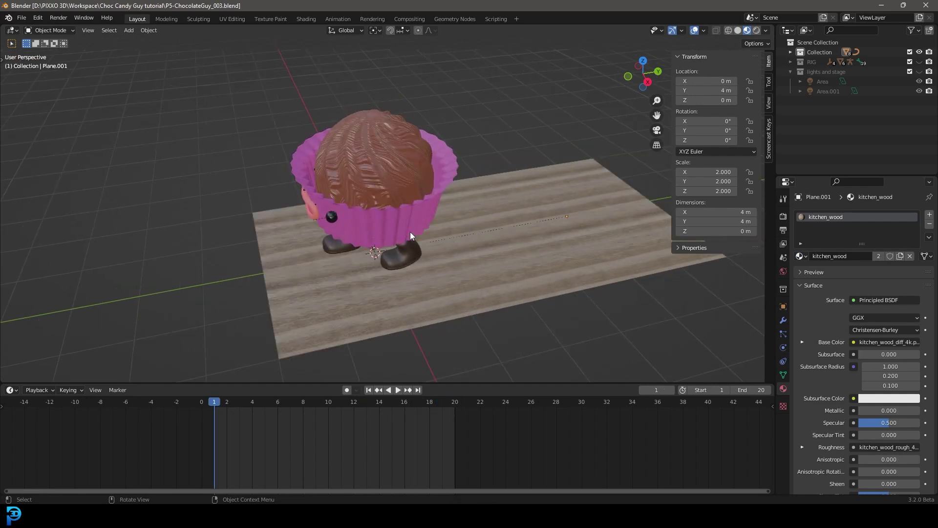
scroll(410, 231, "down", 4)
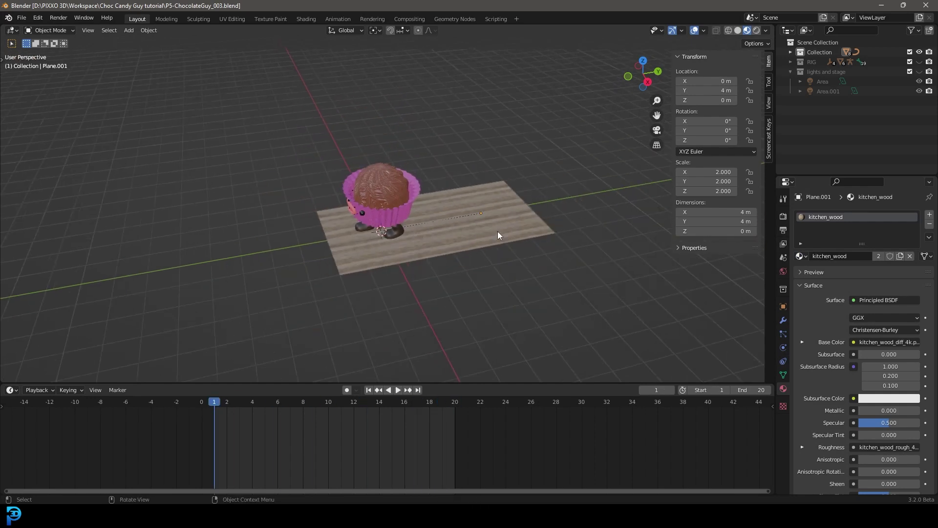
scroll(529, 223, "up", 3)
Step: Duplicate the second ground plane in top view, place the copy at Y -4 m beyond the original plane, and briefly play the animation
key("g")
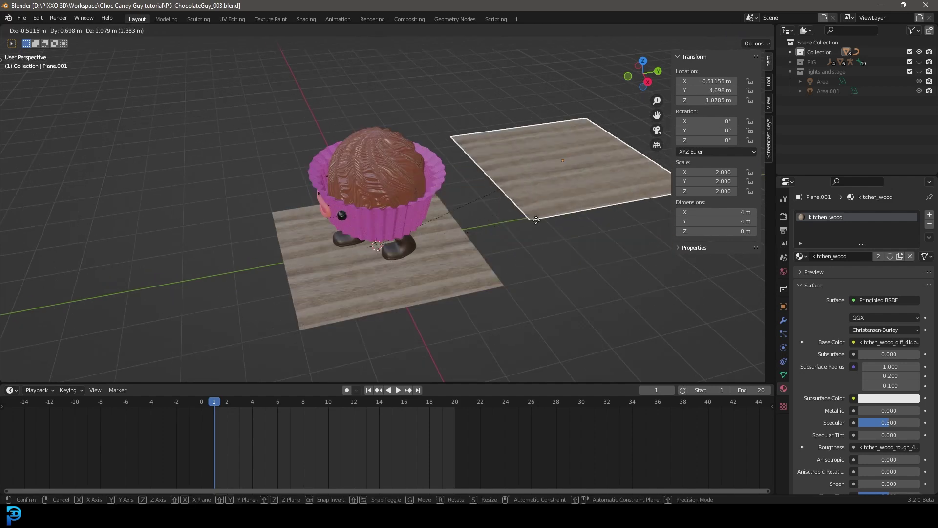
key("Escape")
key("KP_7")
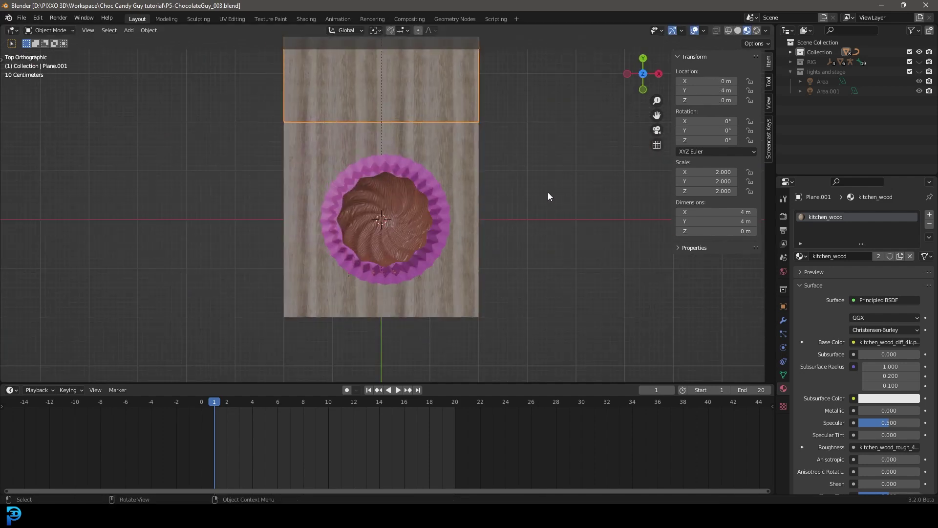
scroll(414, 189, "down", 4)
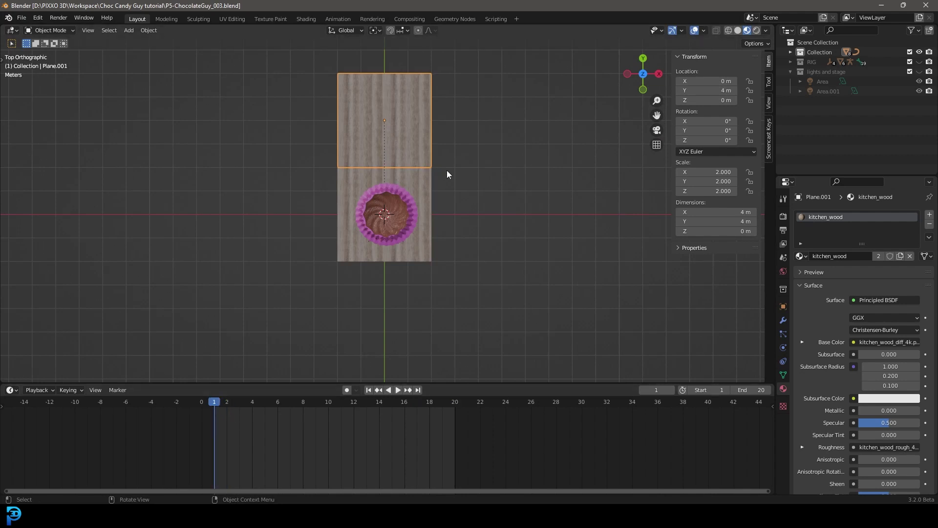
key("shift+d")
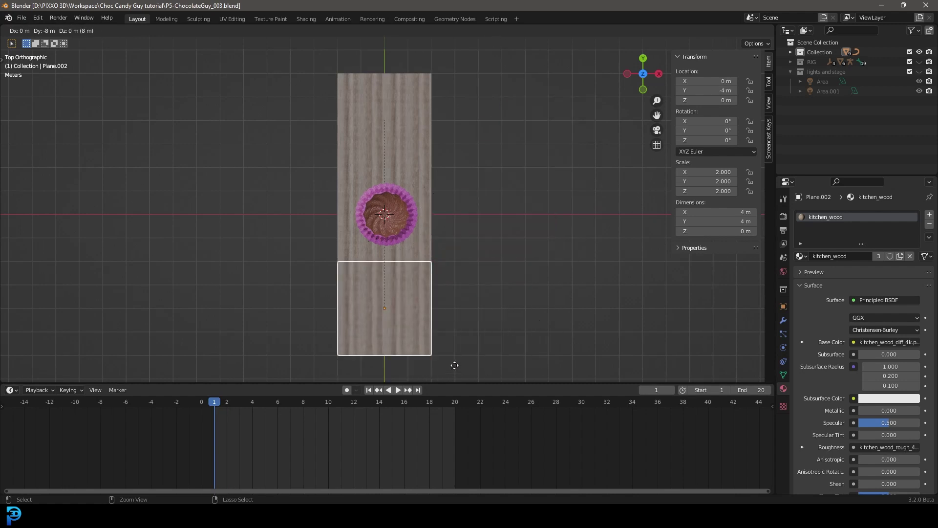
scroll(420, 331, "down", 2)
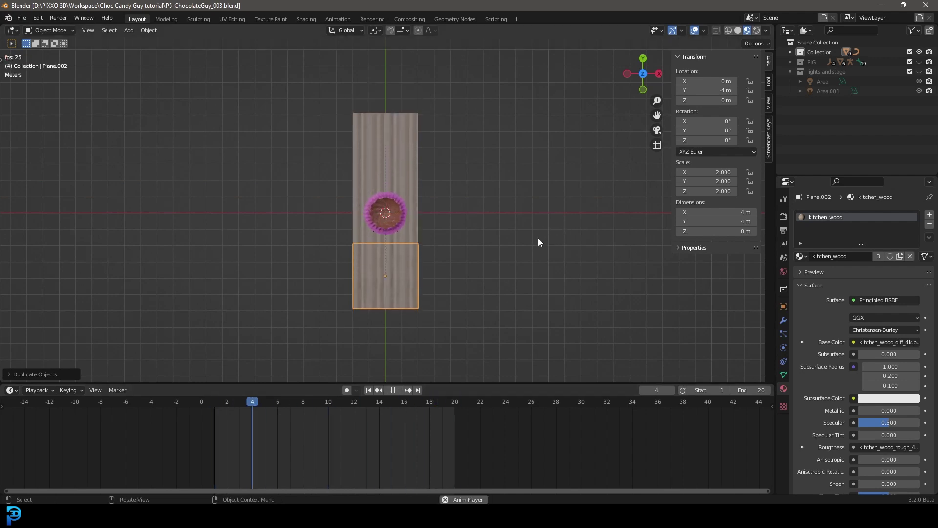
key("space")
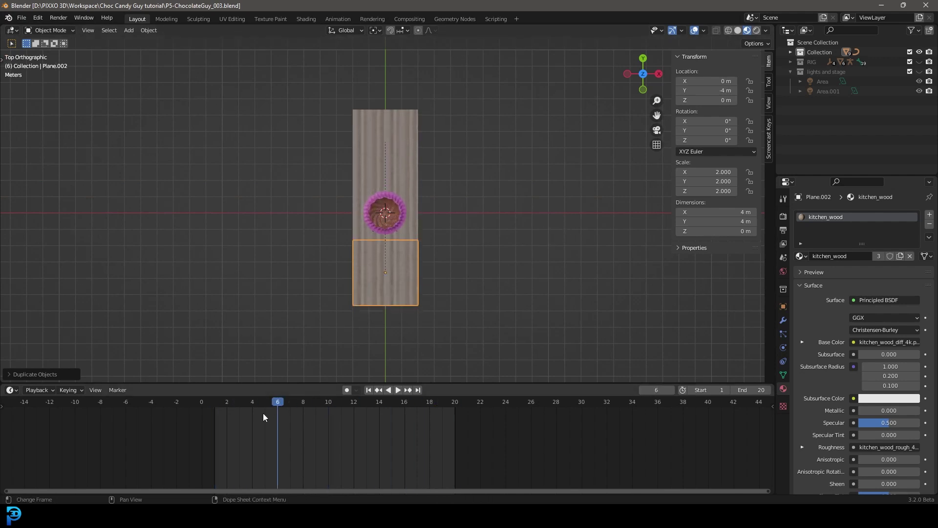
Step: Return to frame 1 and duplicate the ground plane three times into a column at X 4 m, at Y -4, 0 and 4 m
left_click_drag(263, 412, 212, 418)
key("space")
key("space")
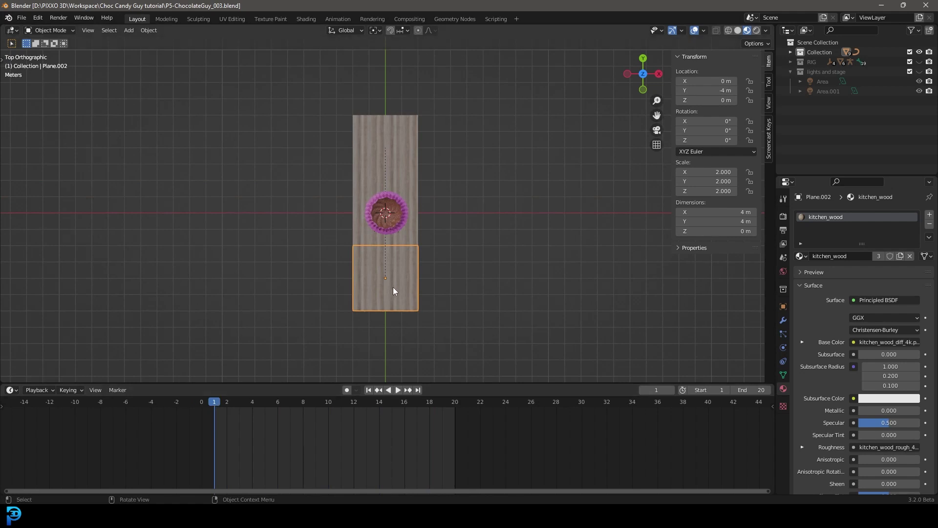
scroll(394, 285, "up", 1)
key("shift+d")
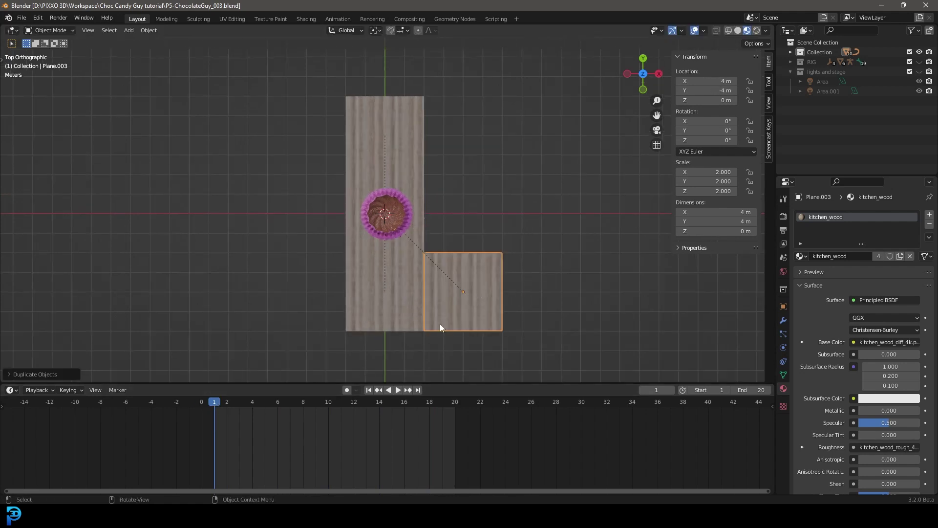
key("shift+d")
left_click(436, 250)
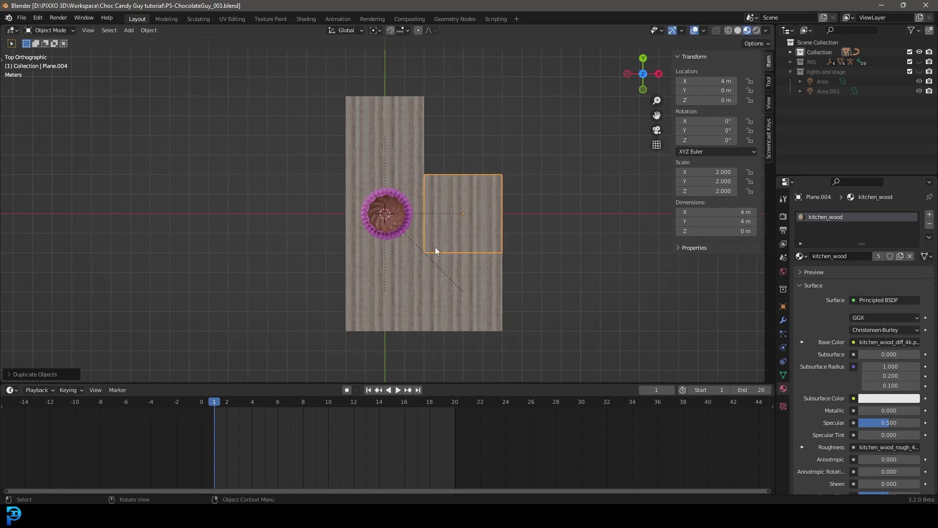
key("shift+d")
left_click(437, 176)
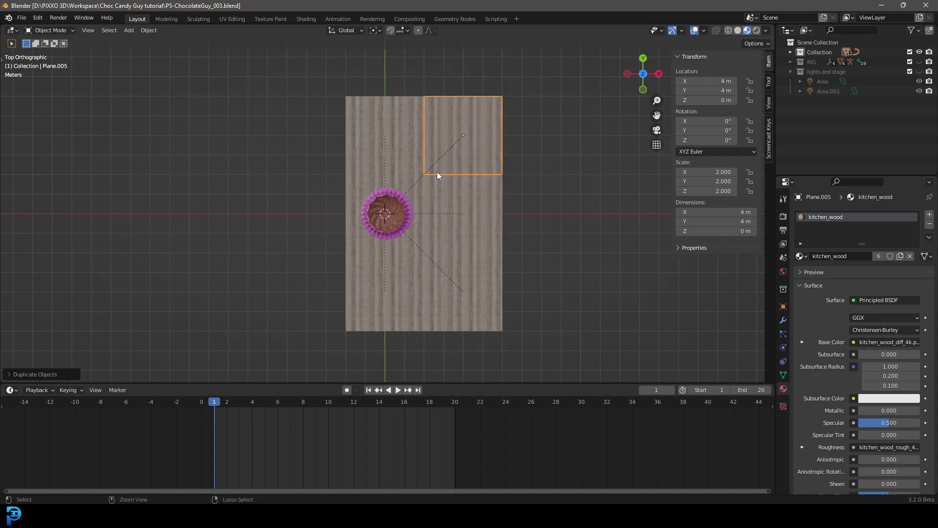
Step: Duplicate the ground plane three more times into a column at X -4 m, at Y 4, 0 and -4 m
key("shift+d")
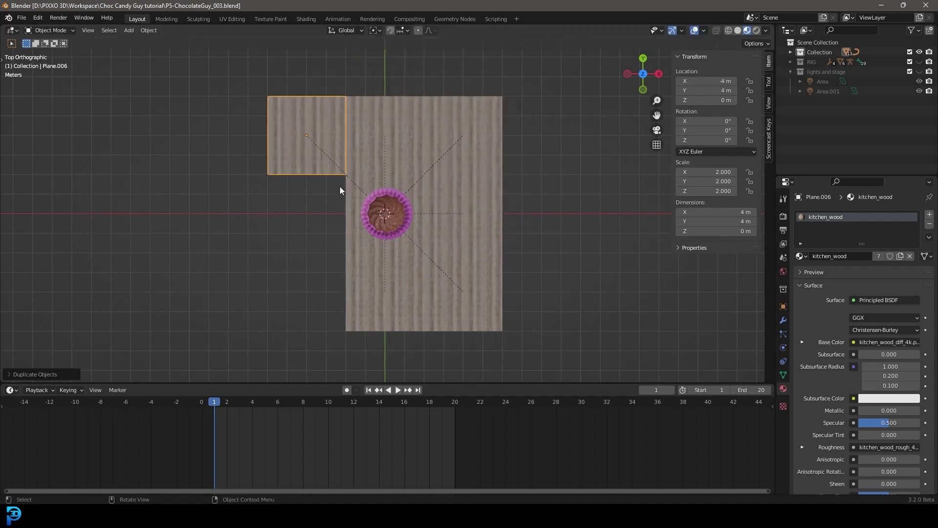
key("shift+d")
key("shift+d")
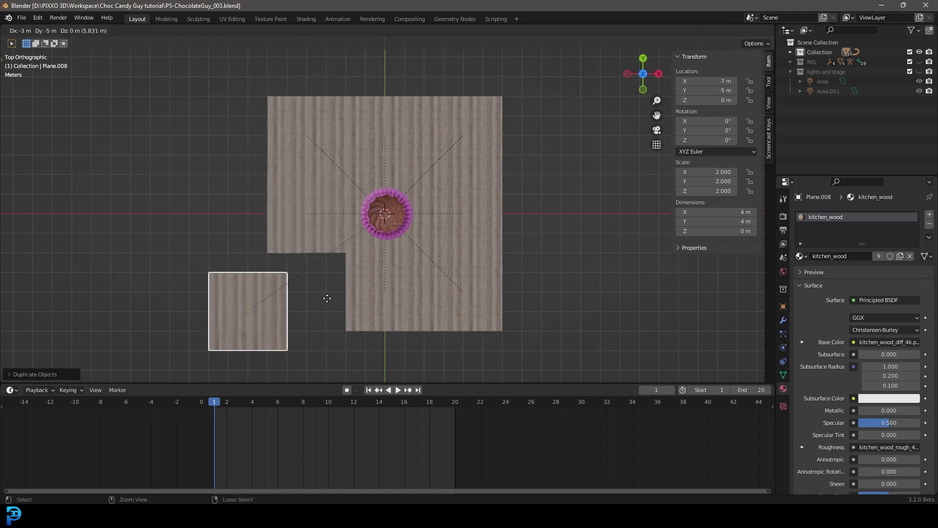
left_click(372, 288)
Step: Duplicate the row of three planes at Y -4 m, place the copies at Y 8 m, and play the animation to check the floor
scroll(372, 288, "down", 3)
left_click_drag(419, 293, 308, 263)
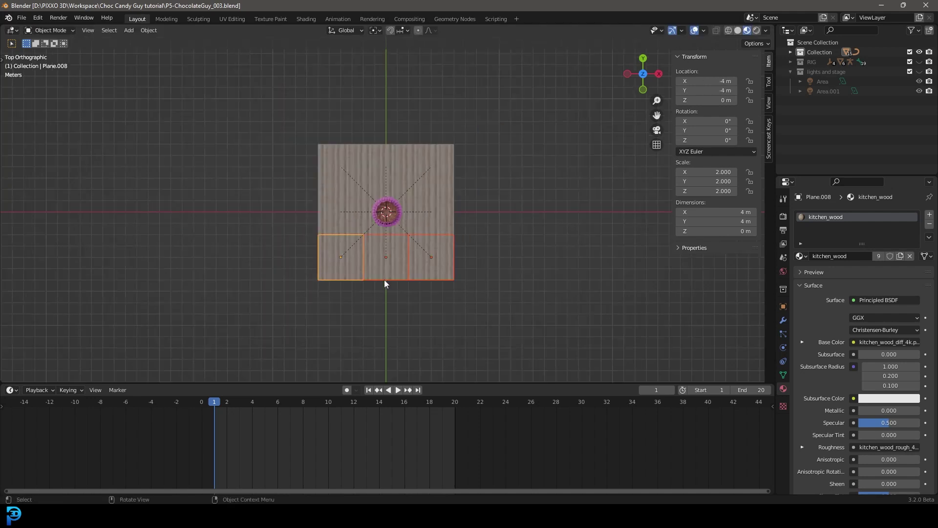
key("space")
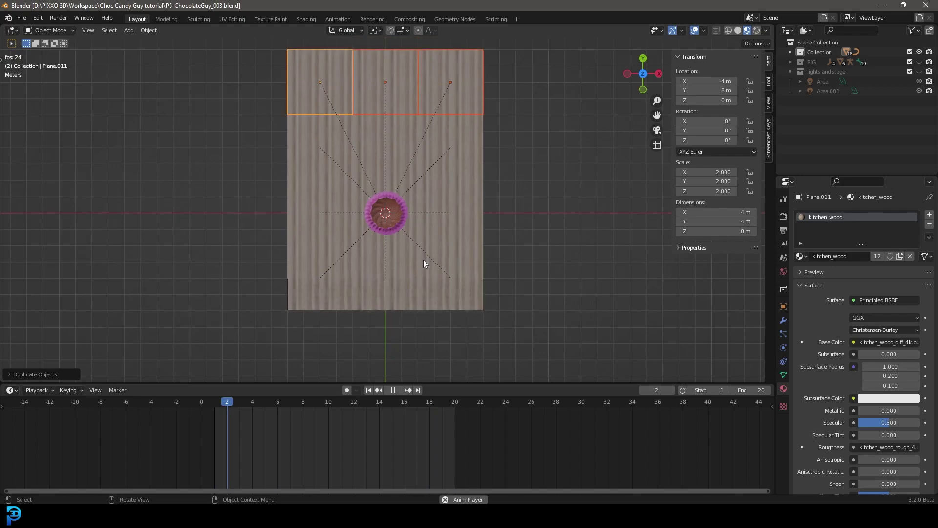
middle_click_drag(540, 213, 500, 184)
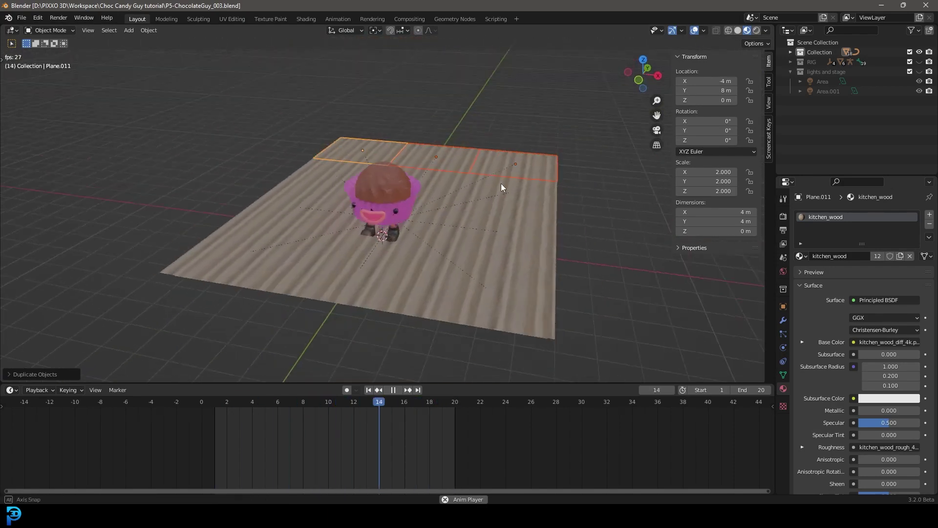
scroll(374, 211, "up", 3)
scroll(396, 233, "up", 2)
key("space")
Step: Add a camera to the scene and switch to its view
middle_click_drag(395, 234, 456, 265)
scroll(462, 242, "up", 3)
key("shift+a")
left_click(414, 370)
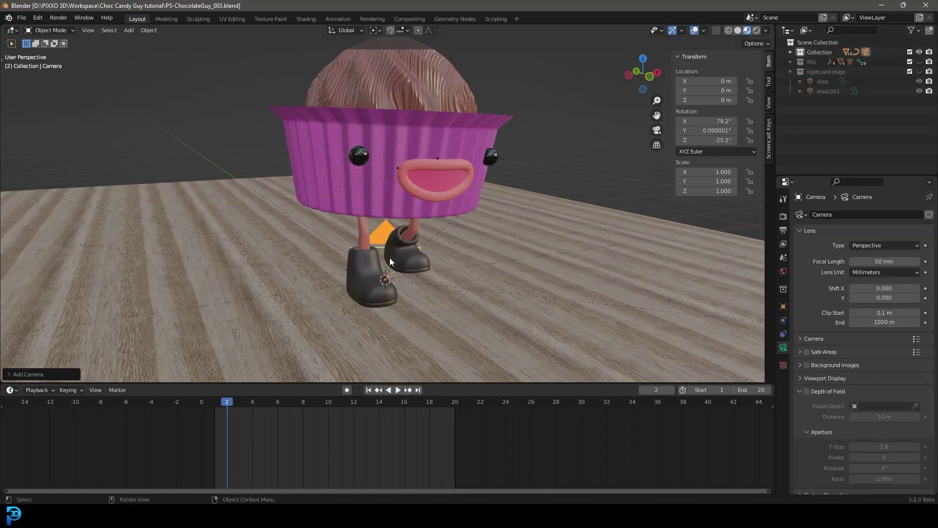
middle_click_drag(391, 261, 335, 244)
key("KP_0")
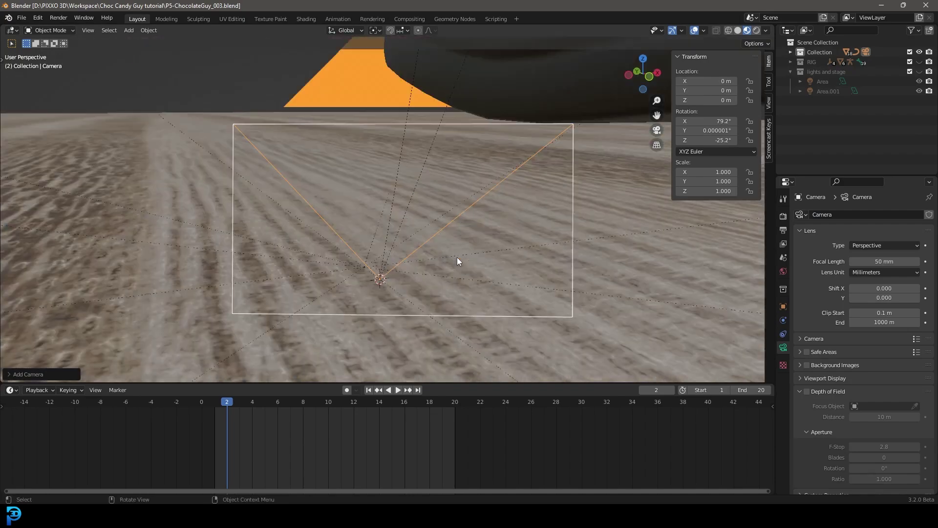
Step: Pull the camera back along its local Z axis and frame the character from about X -2.7, Y -5.97, Z 2.32 m
key("g")
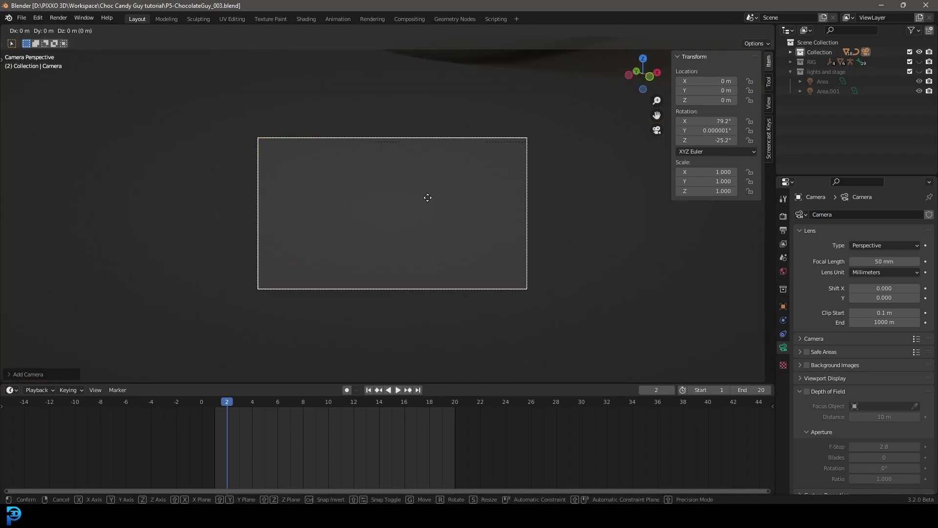
key("z")
key("z")
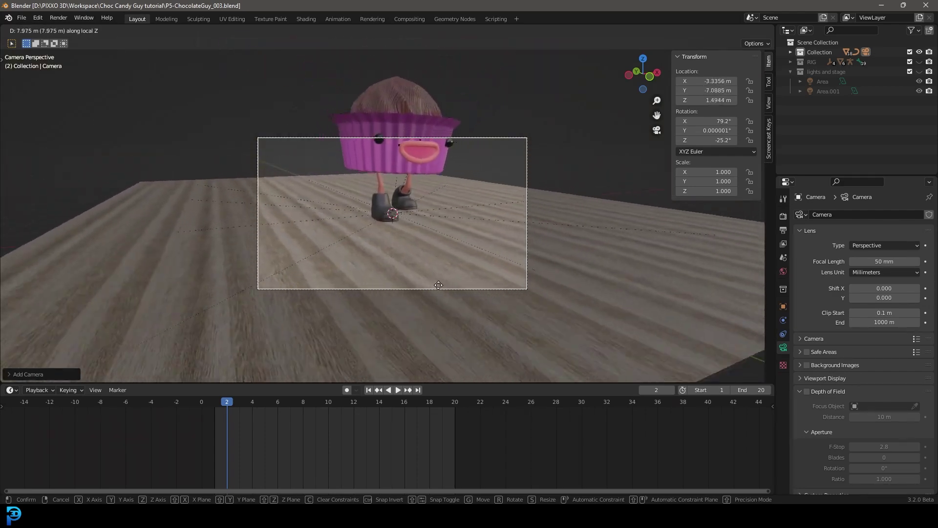
left_click(435, 279)
key("g")
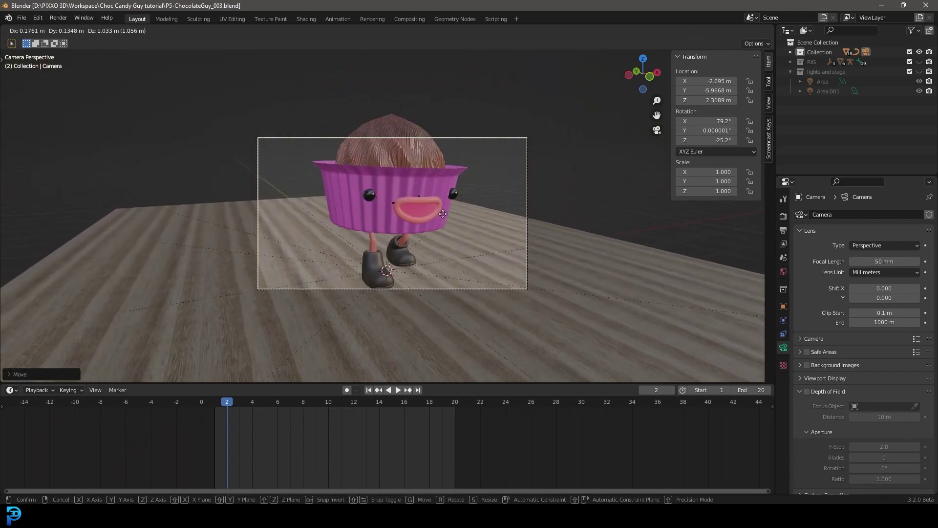
left_click(439, 229)
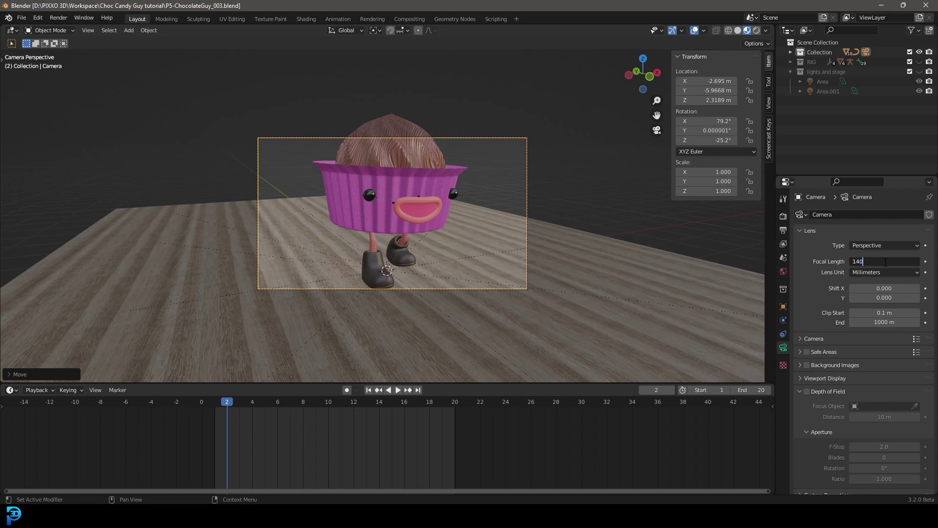
Step: Set the camera's focal length to 140 mm and pull it back to about X -6.74, Y -14.56, Z 4.13 m
key("Return")
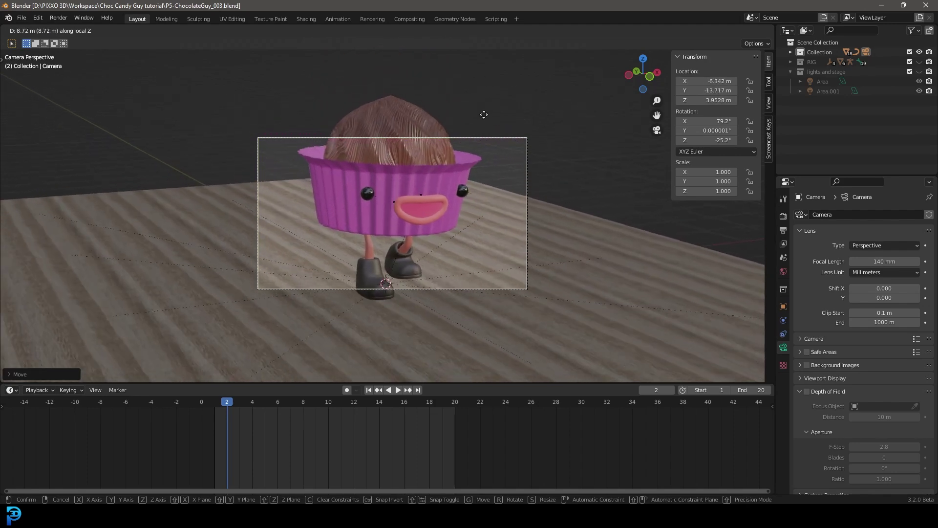
left_click(415, 96)
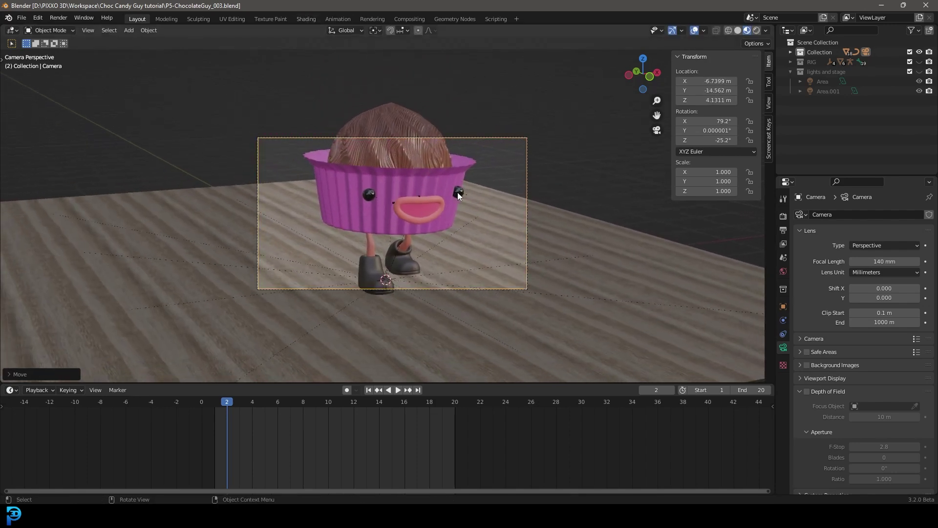
Step: Turn the camera to about 86.4°, 2.03°, -10.6° and shift it to about X -3, Y -15.77, Z 2.48 m for a more frontal view
key("r")
key("r")
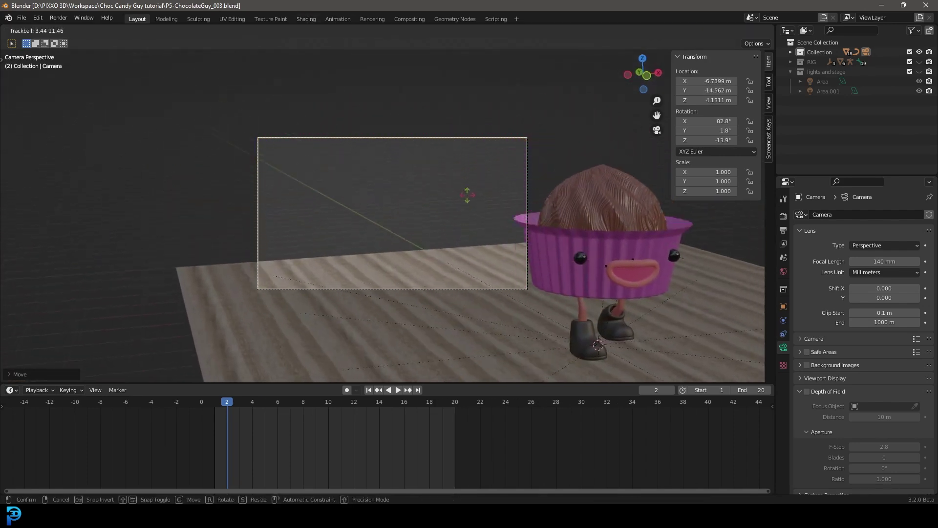
key("g")
left_click(380, 116)
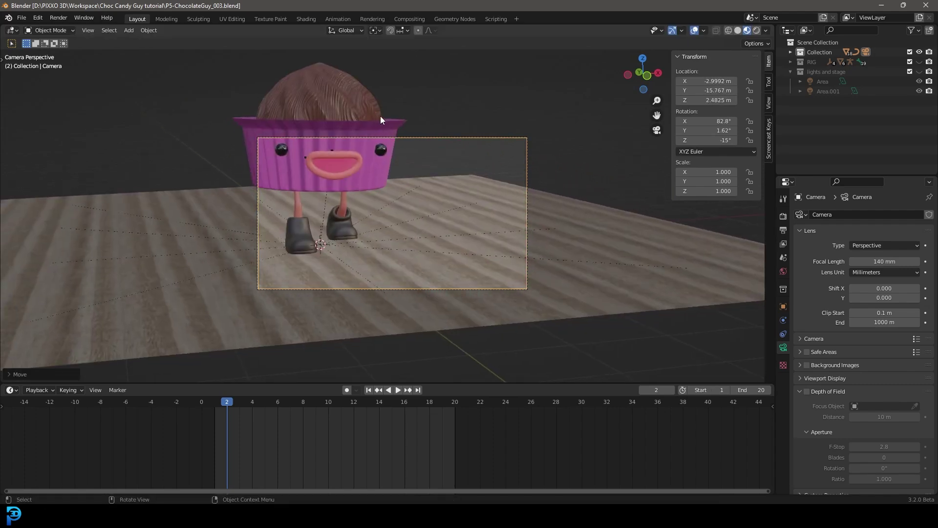
key("r")
key("r")
left_click(401, 190)
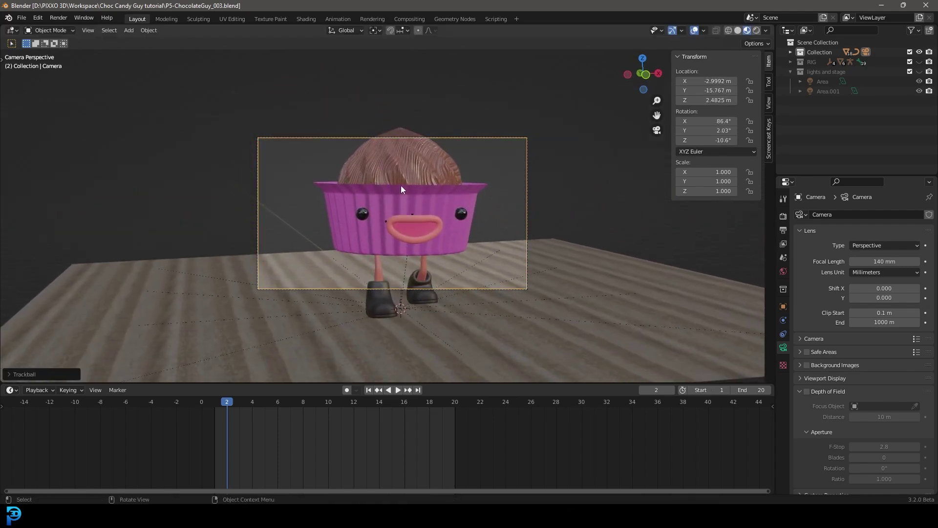
Step: Pull the camera back along its local Z axis and raise it slightly to about X -3.58, Y -19.05, Z 2.54 m
key("g")
key("z")
key("z")
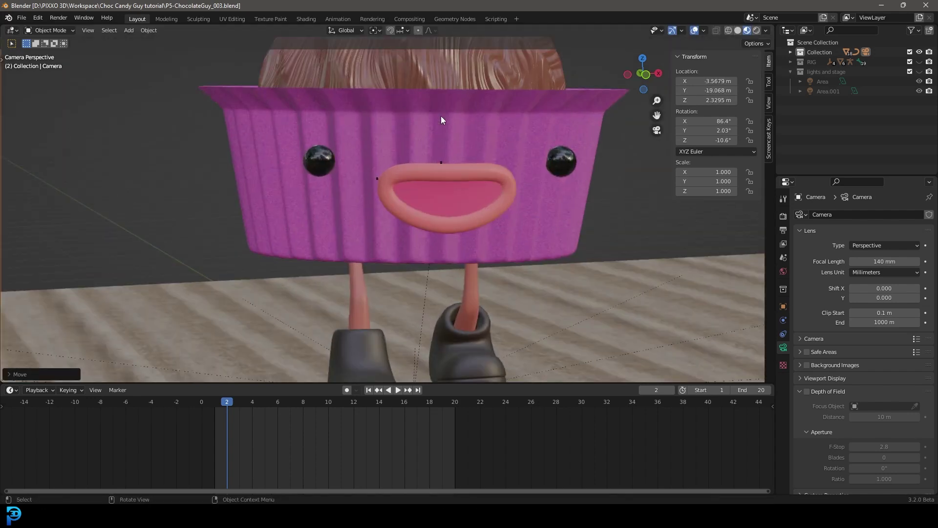
left_click(449, 188)
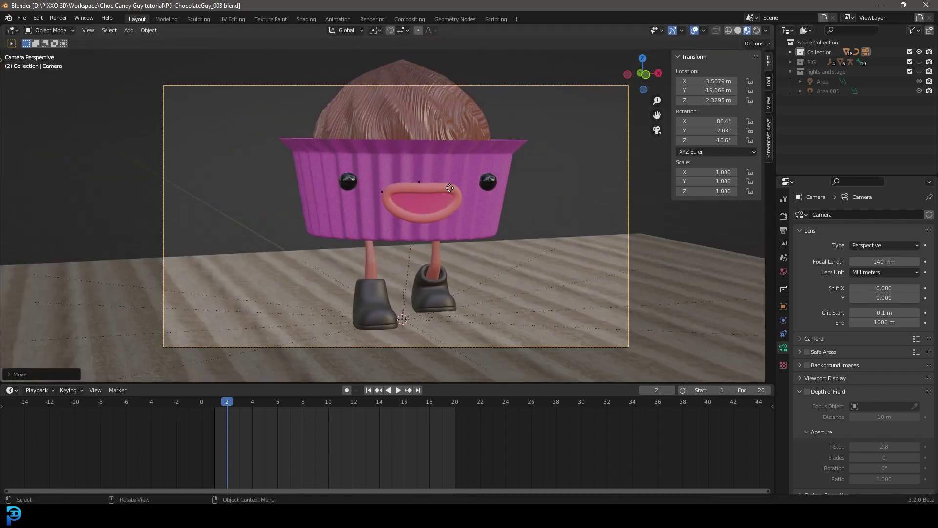
scroll(465, 203, "down", 2)
Step: Play the walk cycle in the camera view to check the framing, and stop playback
key("space")
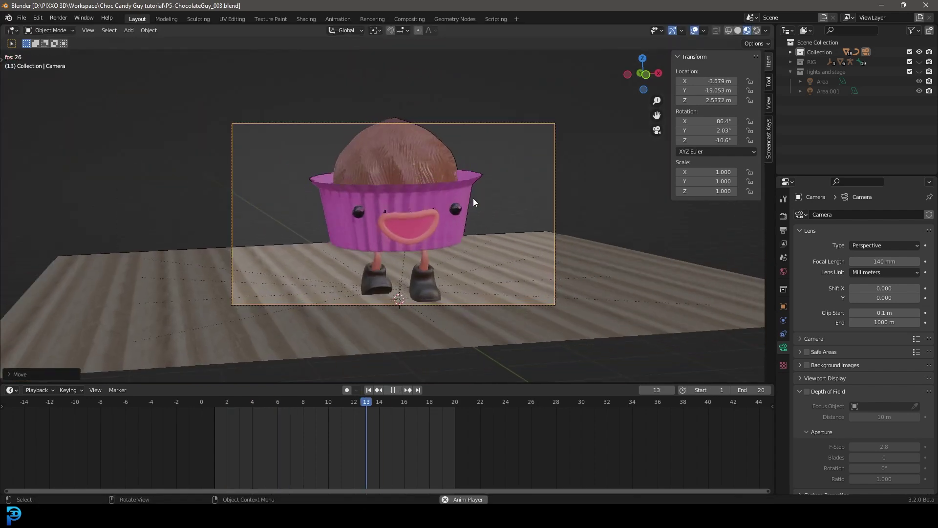
scroll(473, 198, "up", 3)
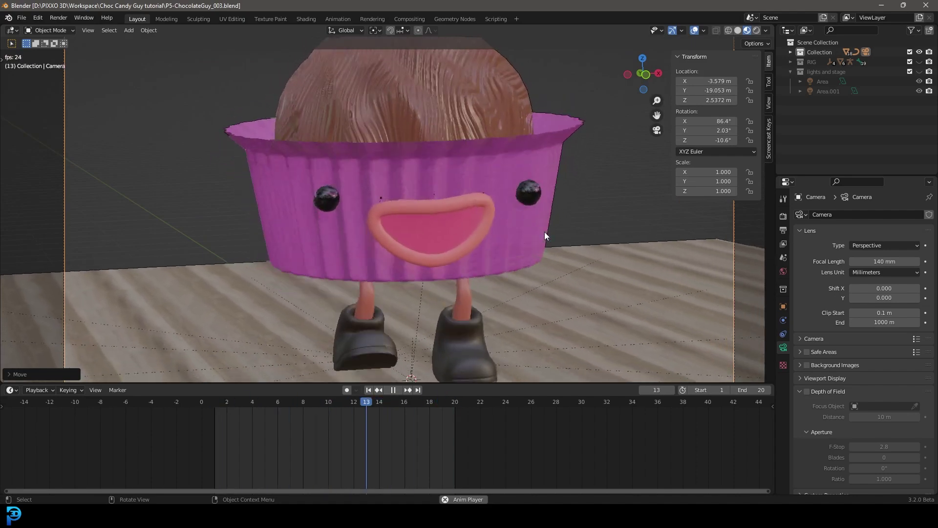
scroll(544, 232, "down", 2)
key("Escape")
scroll(591, 211, "up", 1)
Step: Add a new mesh plane and move it along Y to about 7.12 m, behind the character
left_click(591, 210)
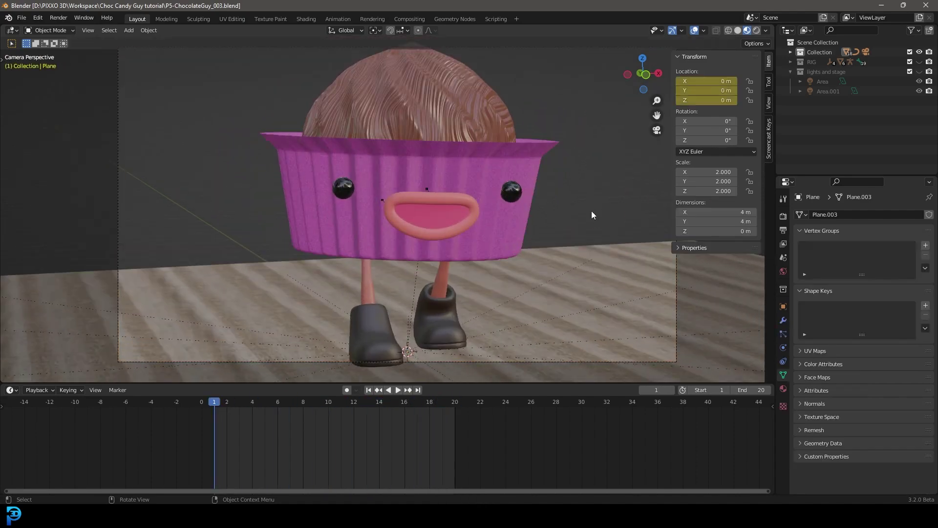
middle_click_drag(487, 215, 333, 222)
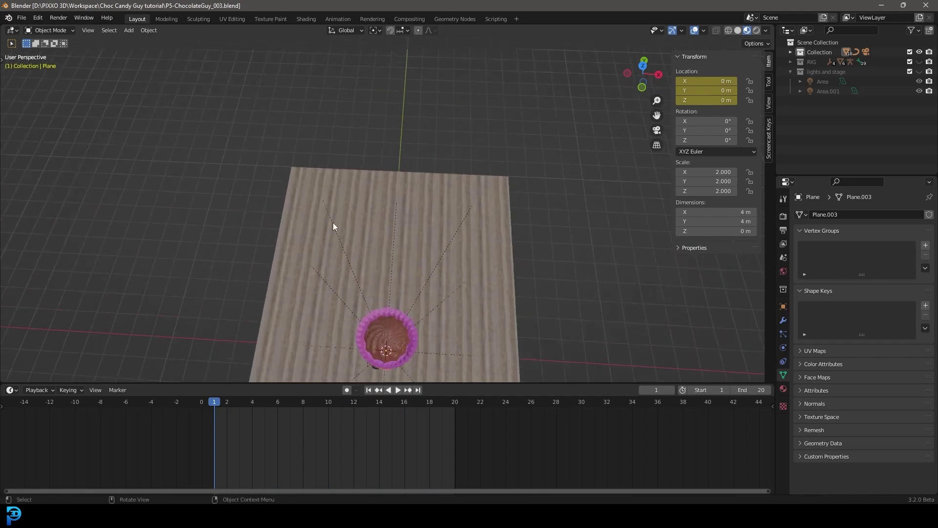
scroll(333, 222, "up", 3)
left_click_drag(285, 132, 532, 182)
middle_click_drag(538, 187, 431, 187)
key("shift+a")
mouse_move(417, 42)
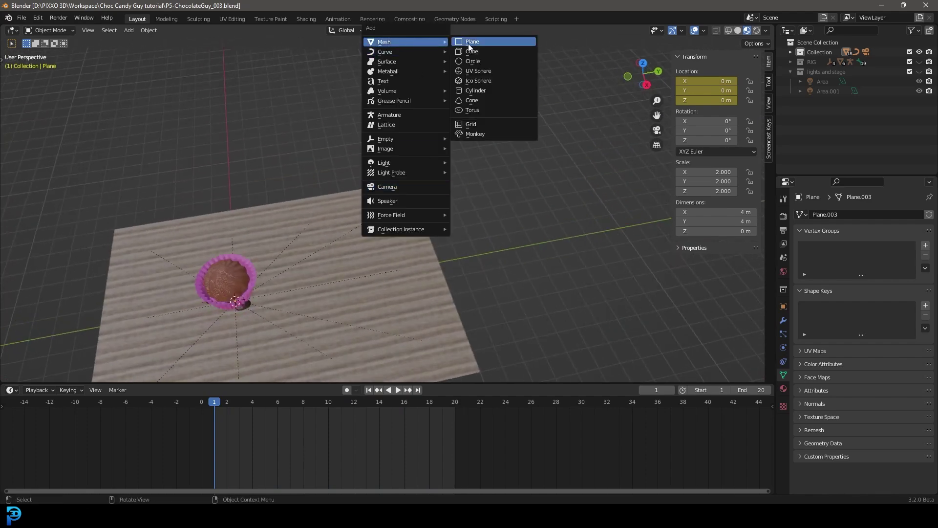
left_click(472, 42)
middle_click_drag(477, 216, 441, 219)
key("g")
key("y")
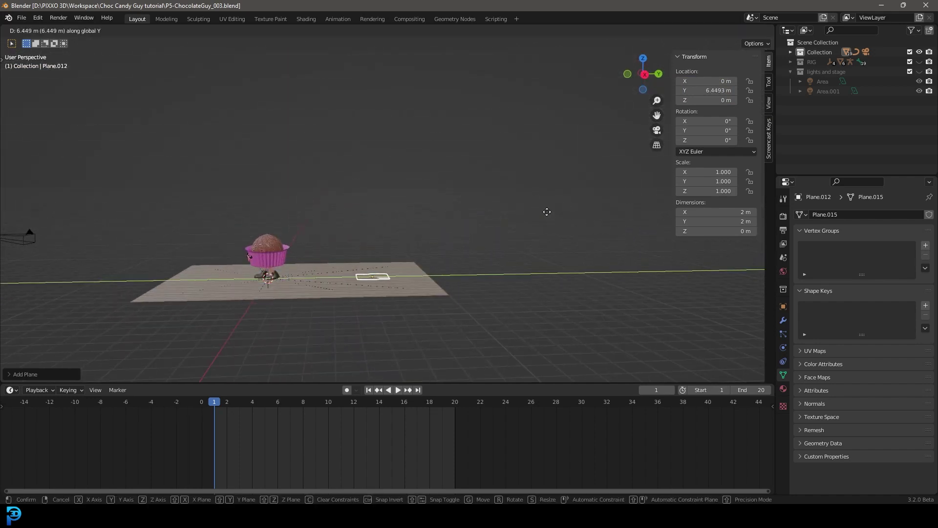
left_click(557, 215)
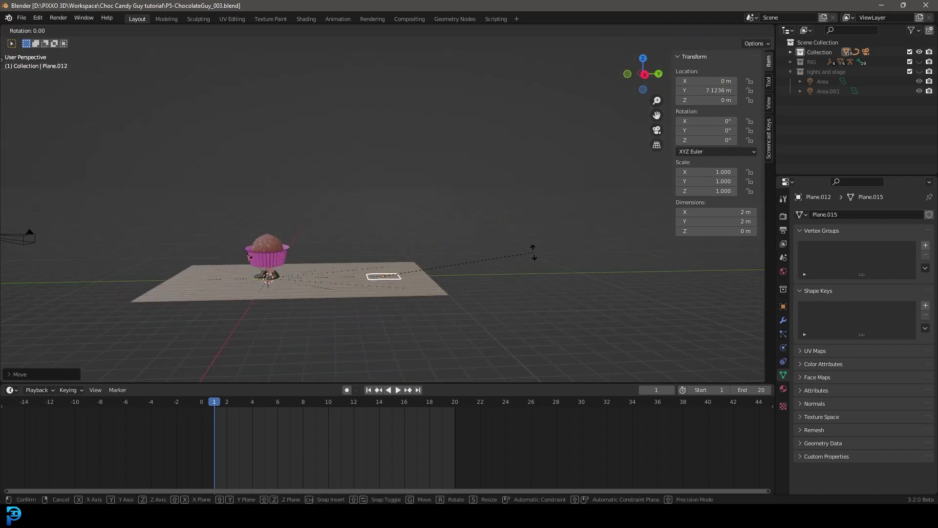
Step: Rotate the new plane 90° about X to stand upright and scale it to about 8.32
key("Return")
middle_click_drag(527, 259, 548, 335)
key("s")
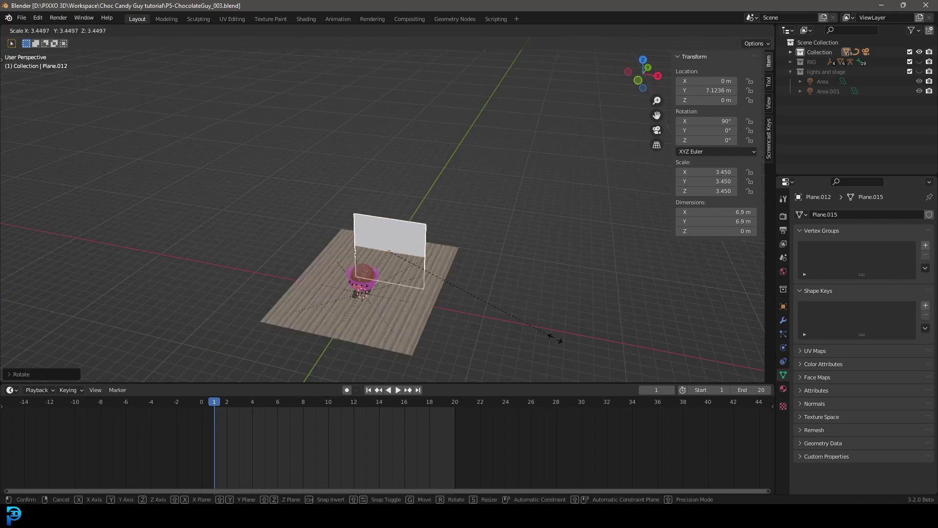
key("Return")
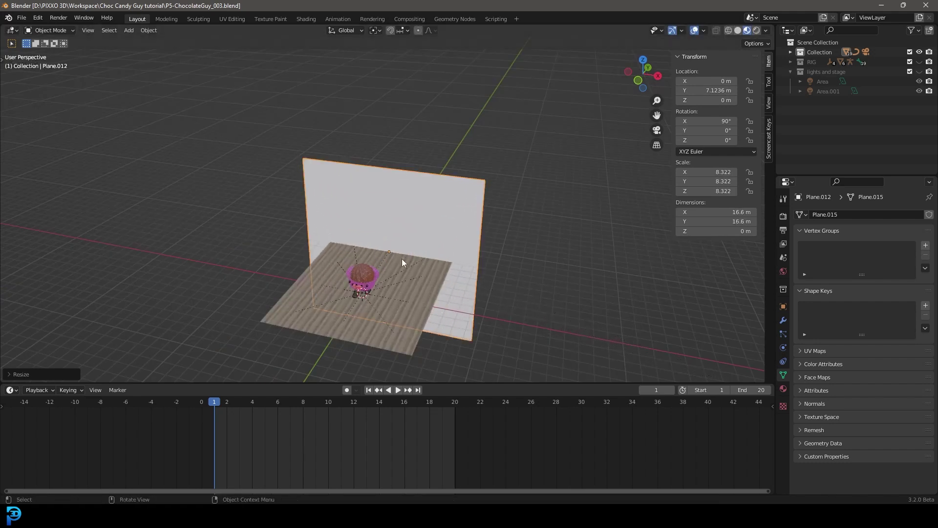
Step: Raise the upright backdrop plane along Z to about 8.4 m so its lower edge meets the floor
scroll(402, 262, "up", 2)
key("g")
key("z")
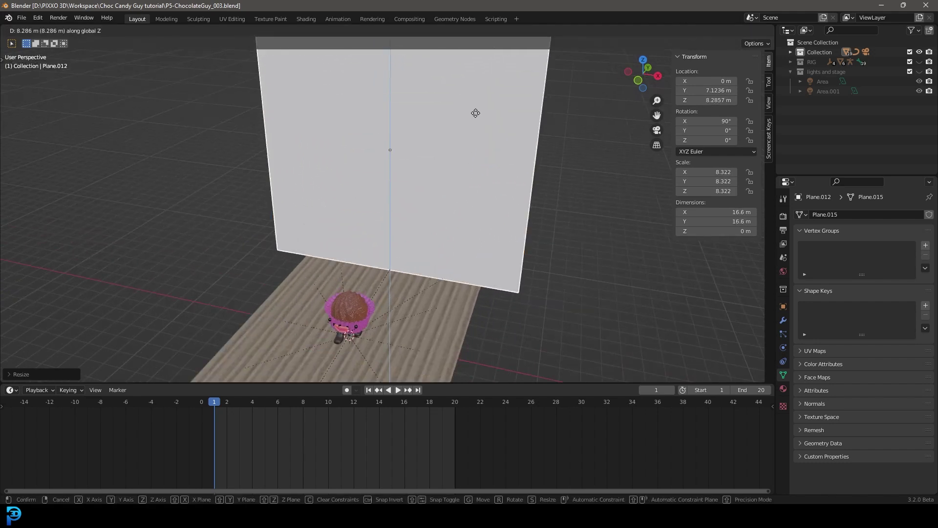
key("Return")
Step: Play the walk cycle in the camera view to check the backdrop, and select the camera
middle_click_drag(481, 95, 474, 166)
key("KP_0")
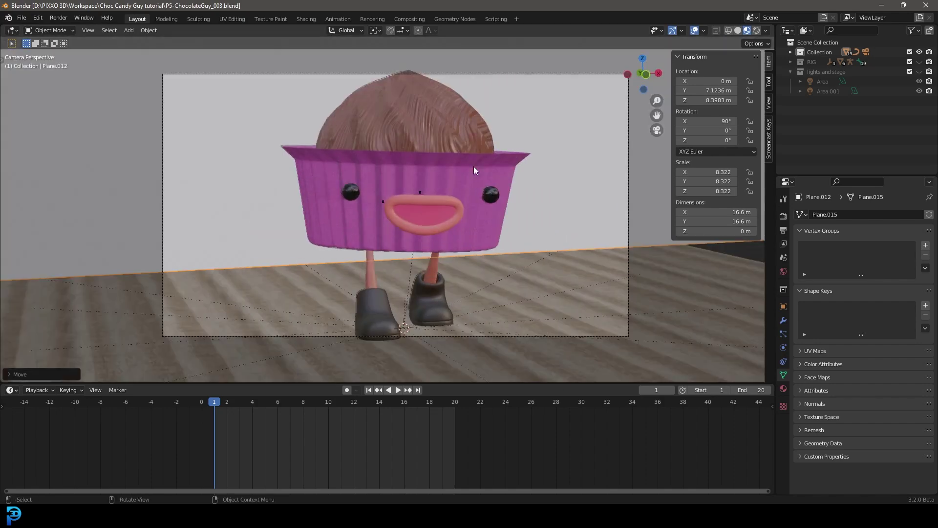
key("space")
scroll(605, 273, "up", 1)
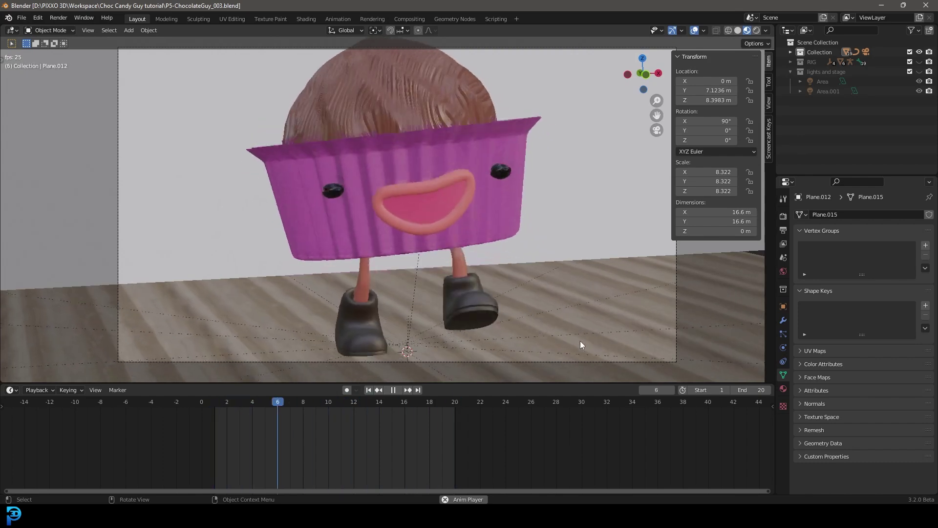
left_click(676, 254)
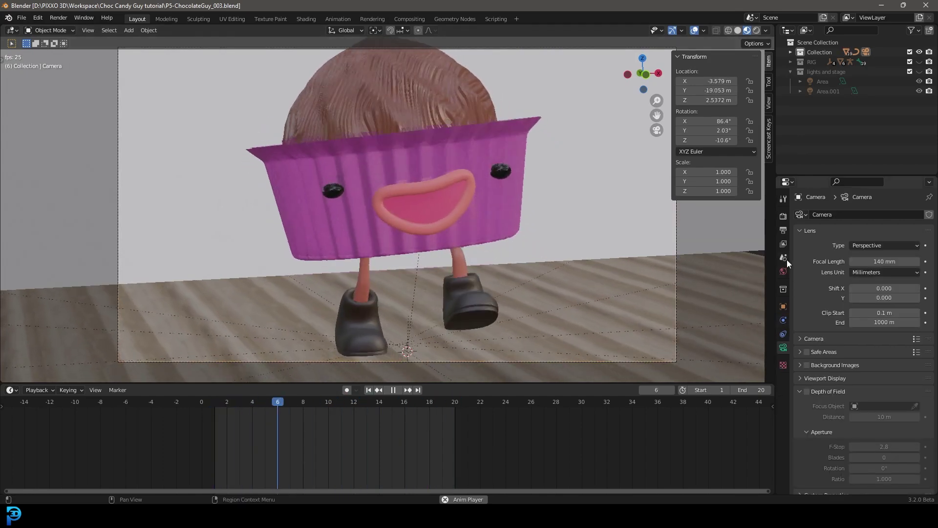
Step: Set the camera's passepartout opacity to 1.000 so the area outside the frame is fully blacked out
left_click(802, 380)
scroll(828, 378, "down", 1)
scroll(828, 377, "down", 1)
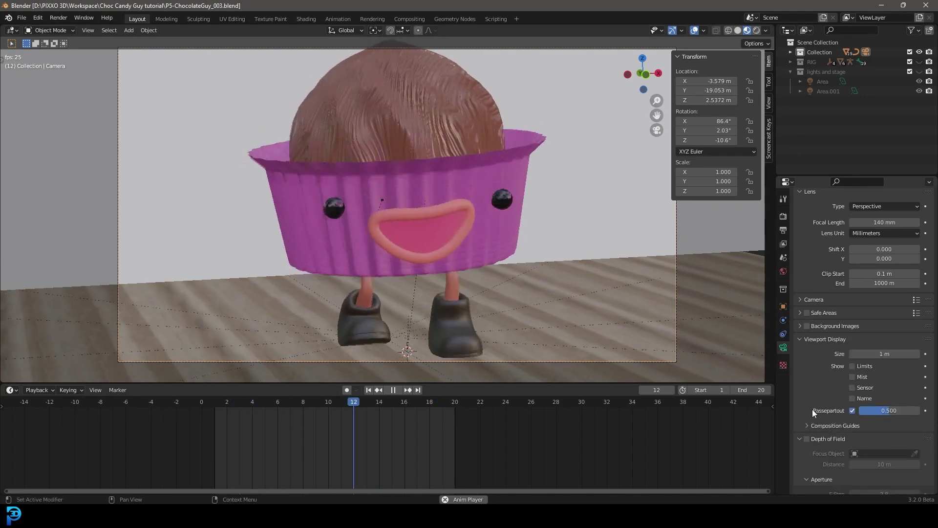
left_click_drag(868, 411, 923, 411)
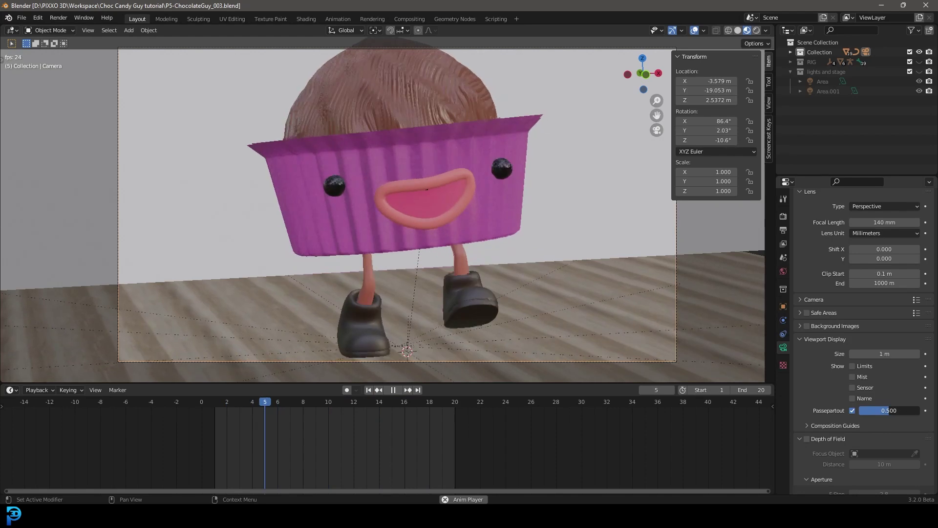
scroll(132, 168, "down", 1)
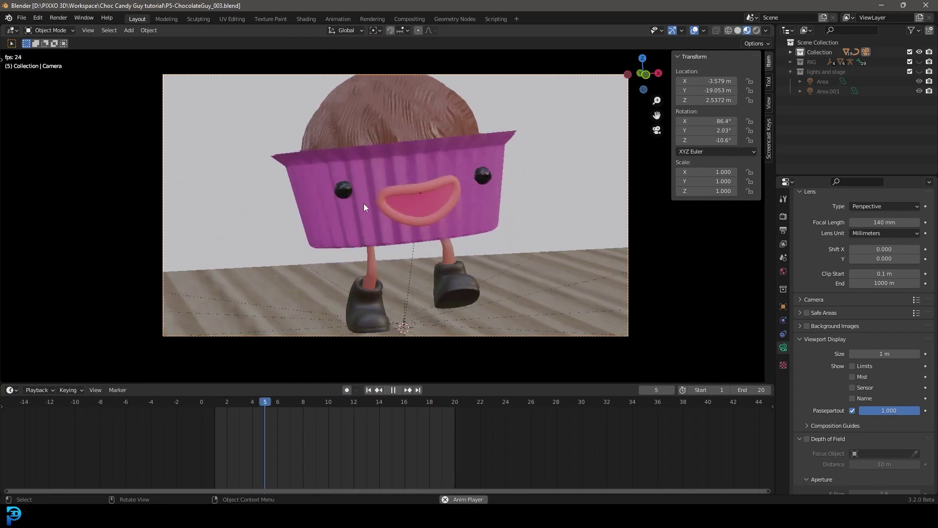
Step: Play the walk cycle and examine the character's feet and framing up close in the camera and front views
scroll(427, 257, "up", 4)
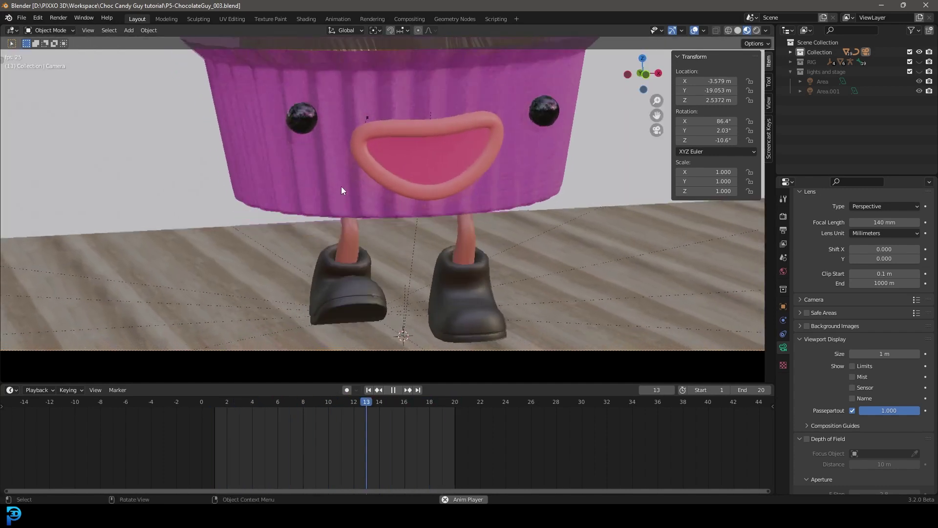
key("KP_1")
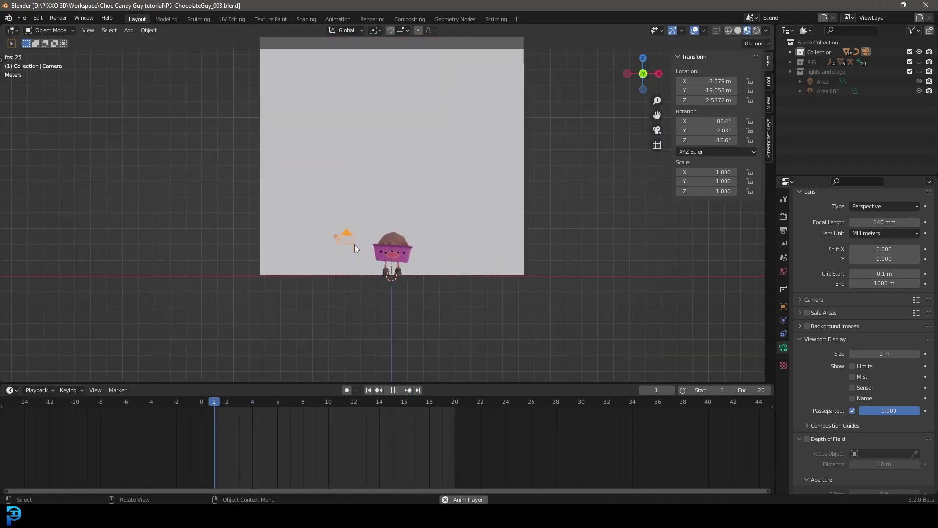
scroll(429, 315, "up", 1)
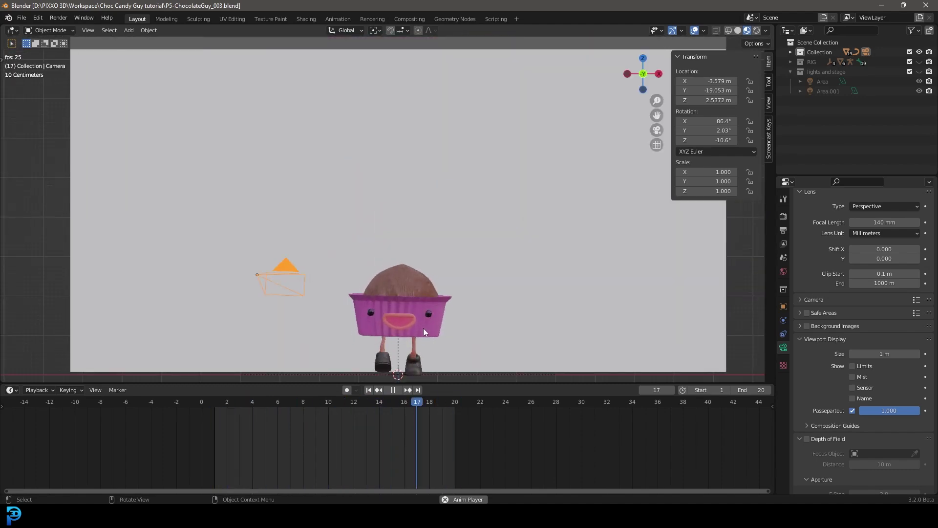
scroll(385, 325, "up", 4)
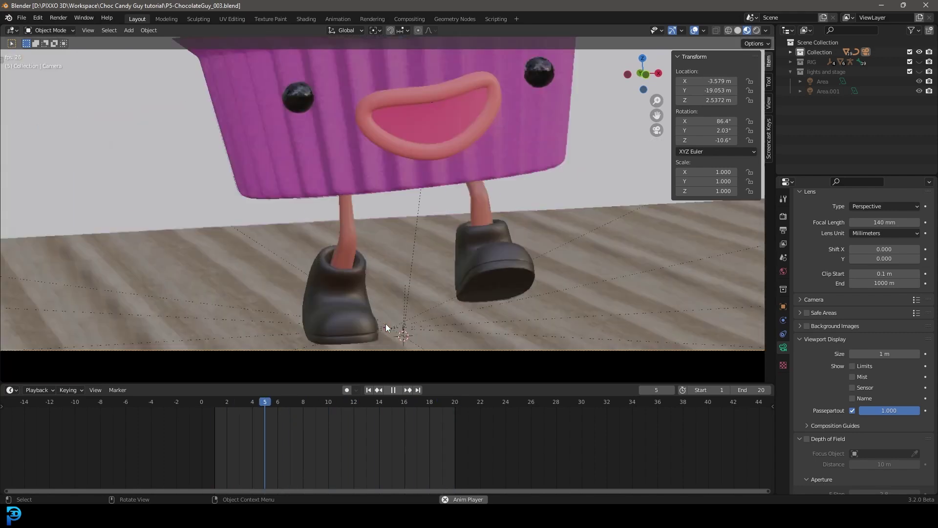
scroll(385, 324, "down", 2)
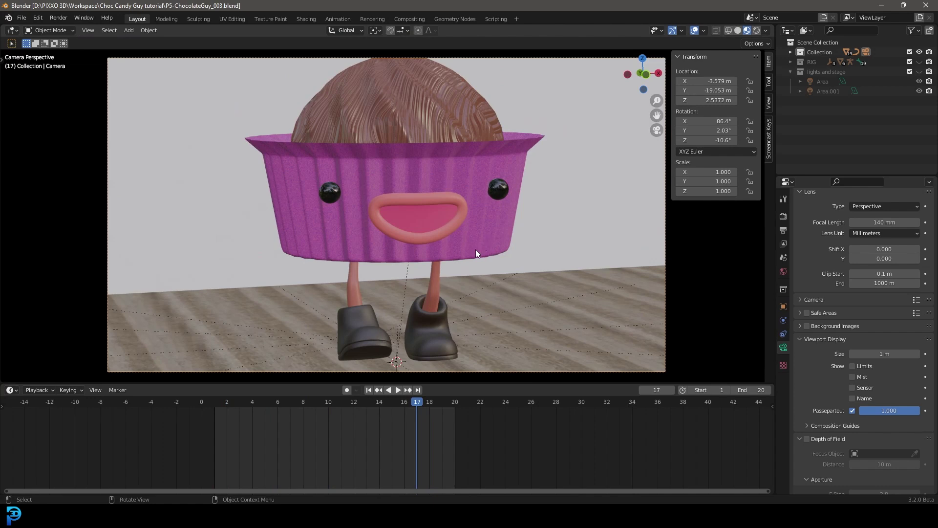
scroll(476, 252, "down", 1)
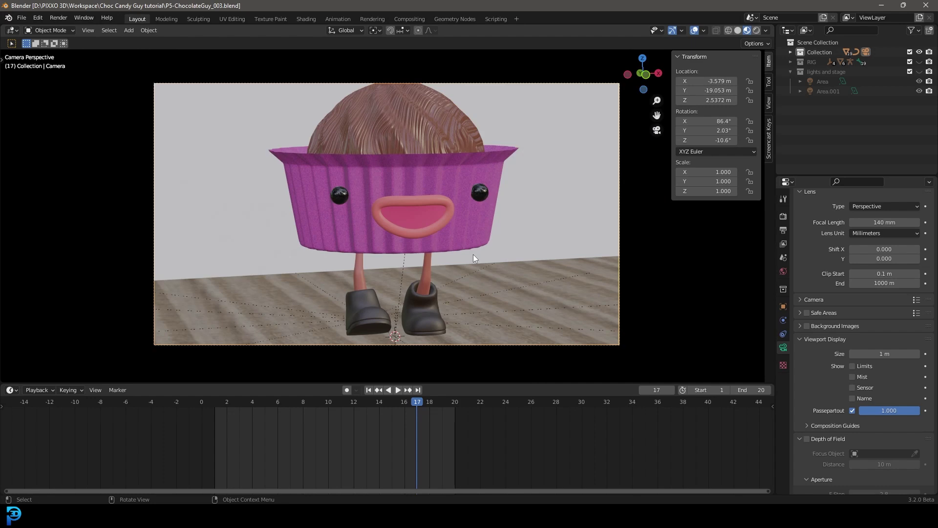
key("space")
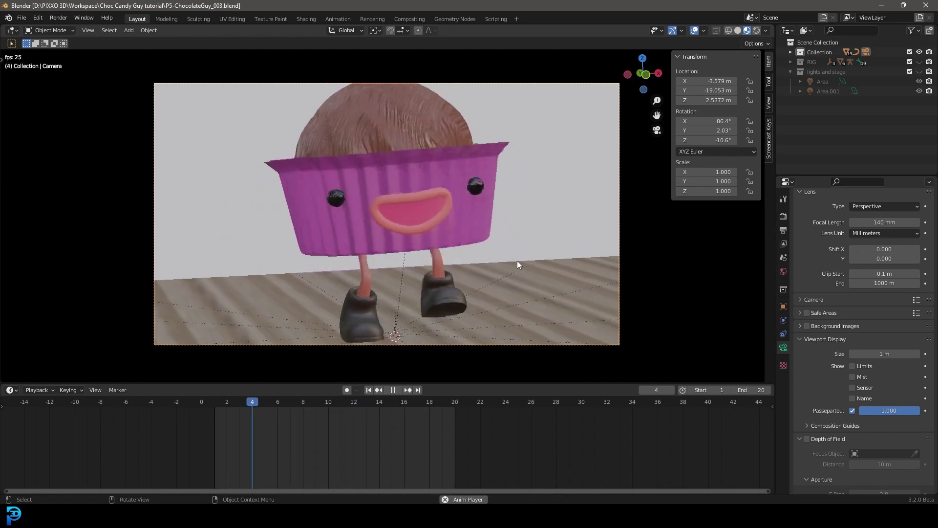
key("space")
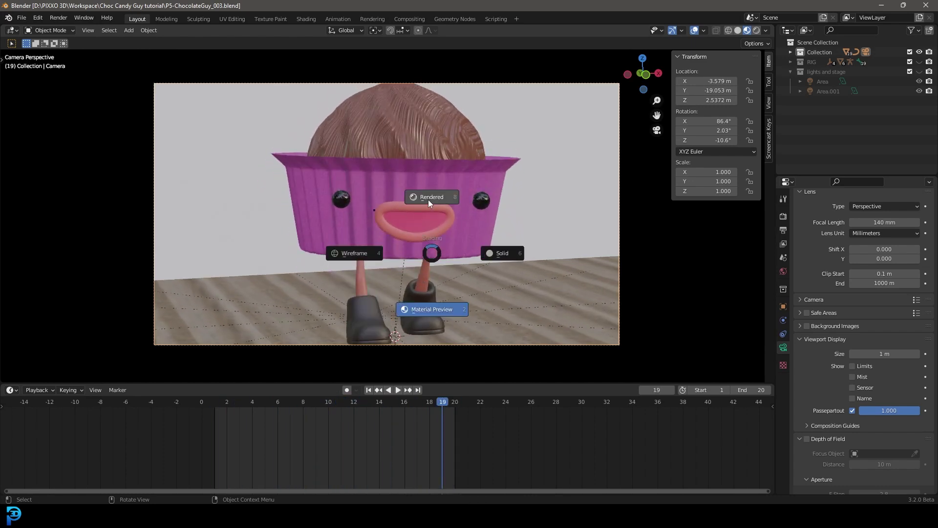
Step: Preview the shot rendered, return to solid shading and lower the backdrop plane along Z to about 8.33 m against the floor
left_click(428, 198)
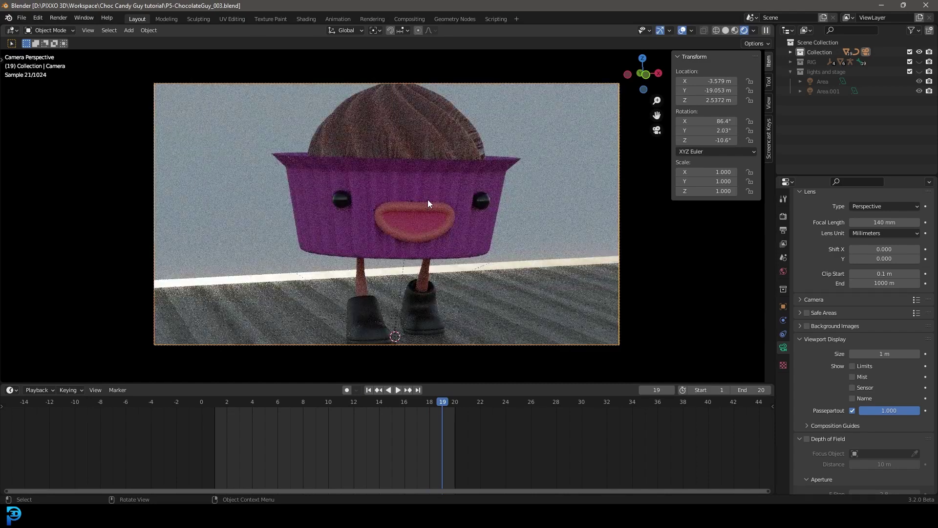
key("z")
left_click(492, 201)
scroll(587, 217, "up", 1)
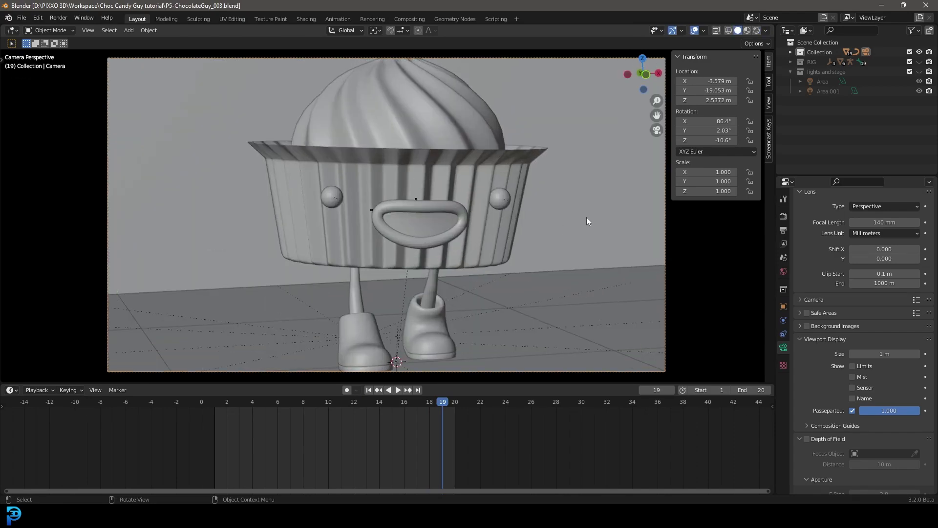
left_click(582, 222)
key("g")
key("z")
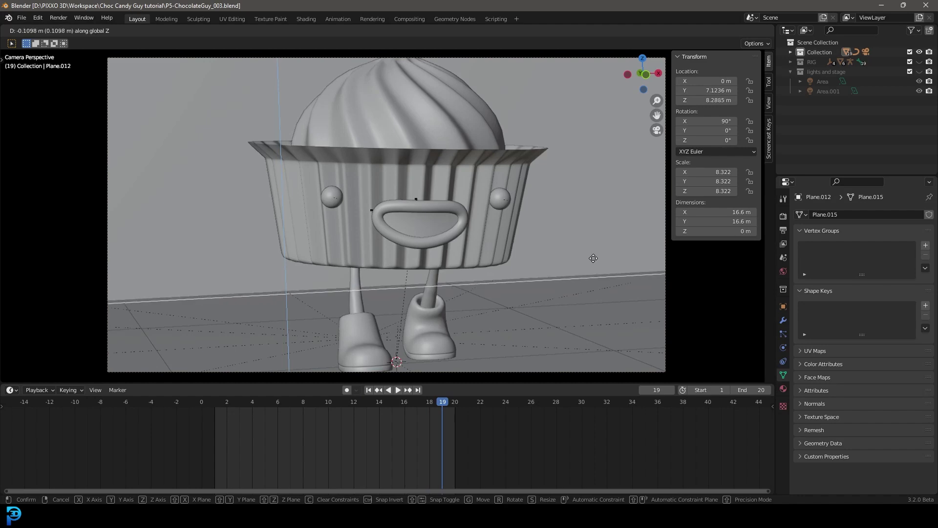
left_click(593, 215)
middle_click_drag(593, 215, 307, 229)
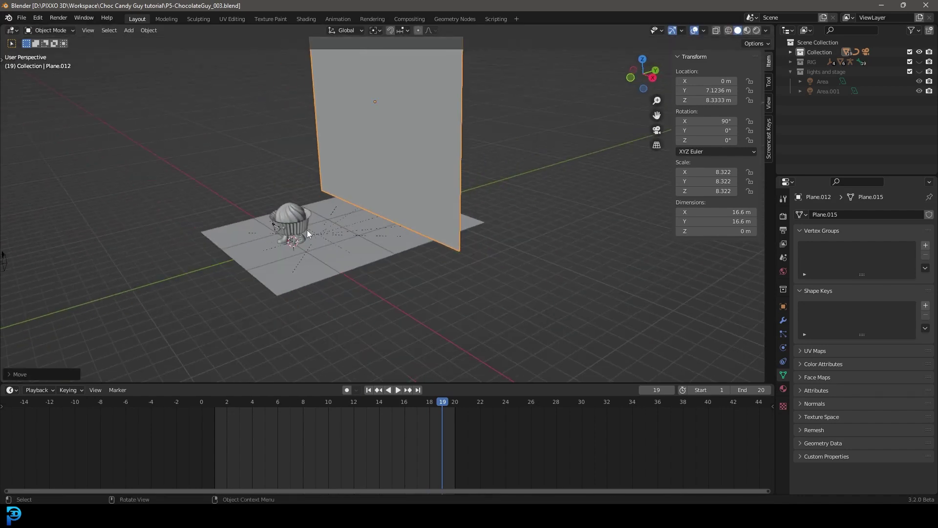
Step: Enable the camera's depth of field with Circle as the focus object and set the F-Stop to 0.5 in rendered view
key("KP_0")
left_click(468, 121)
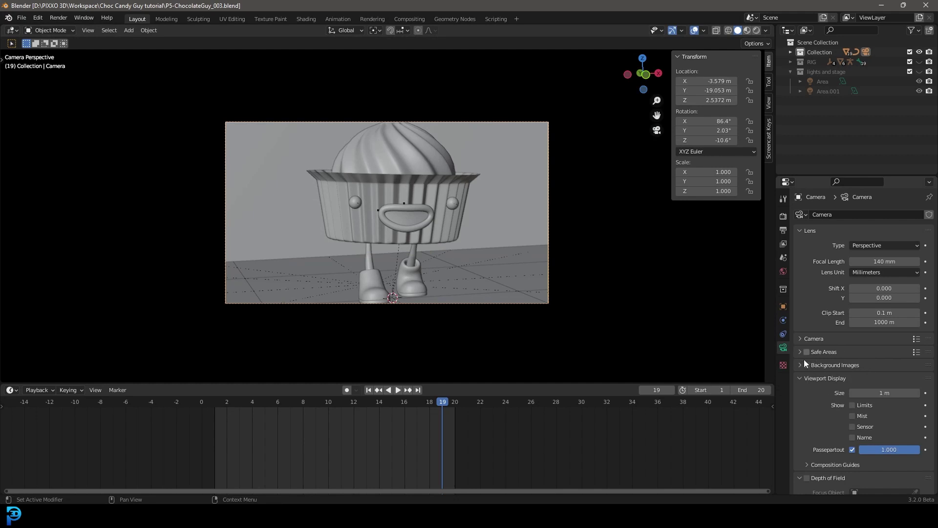
scroll(811, 400, "down", 3)
left_click(808, 419)
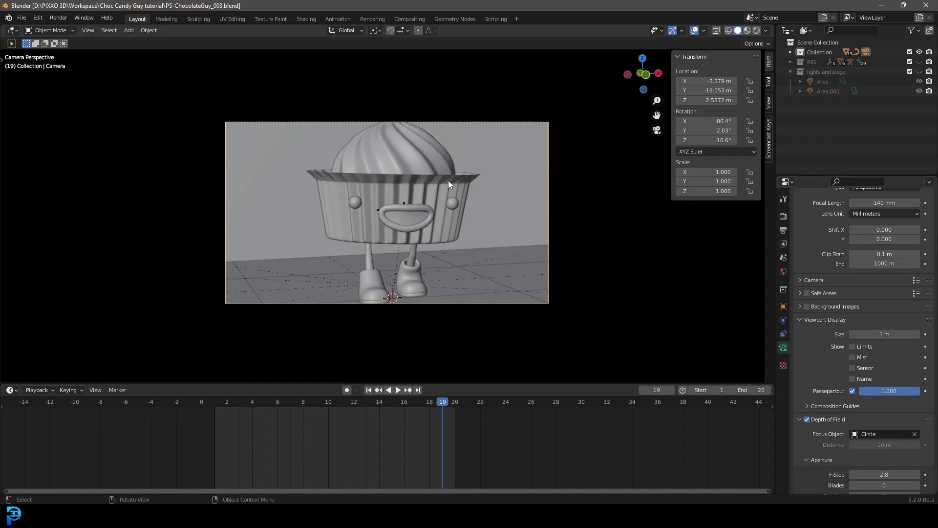
key("z")
left_click(446, 126)
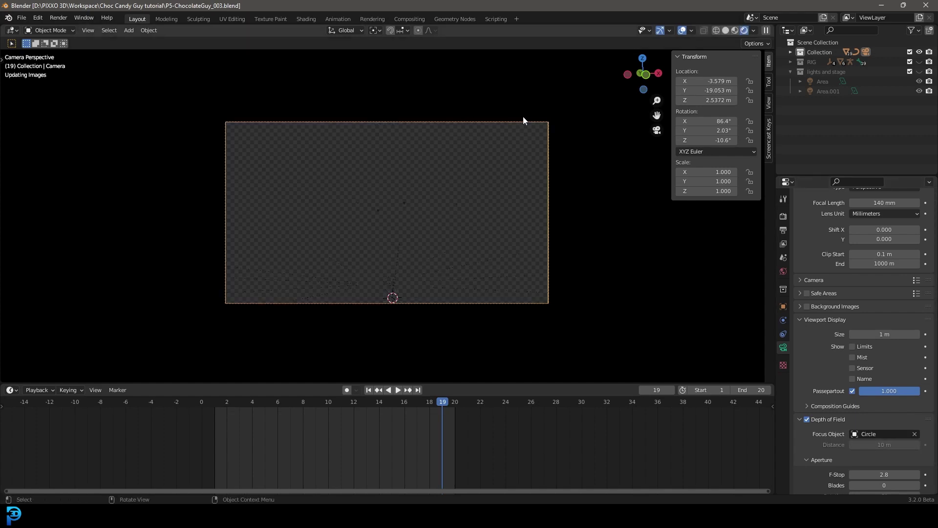
left_click_drag(903, 475, 901, 474)
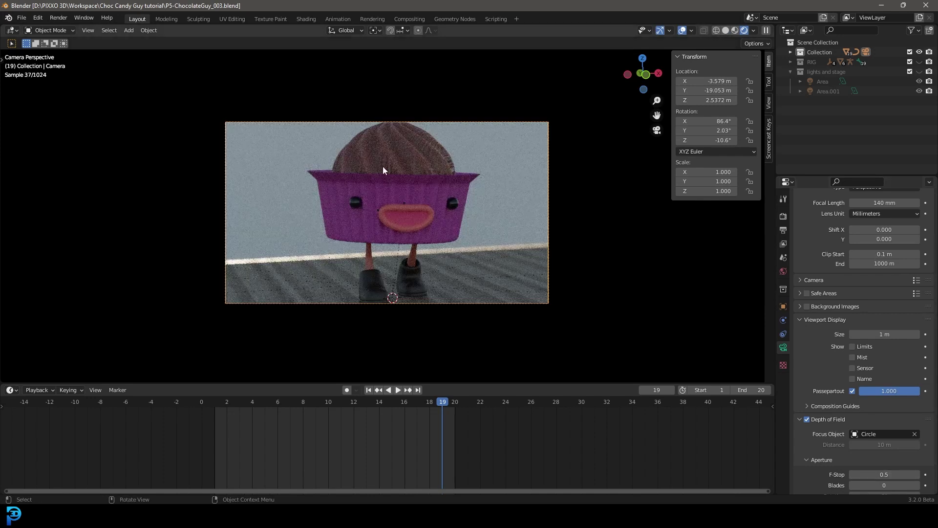
Step: Set the world sky texture's sun rotation to 96.6°, try strengths of 0.1 and 0.5, and set the strength to 0.3
left_click(784, 272)
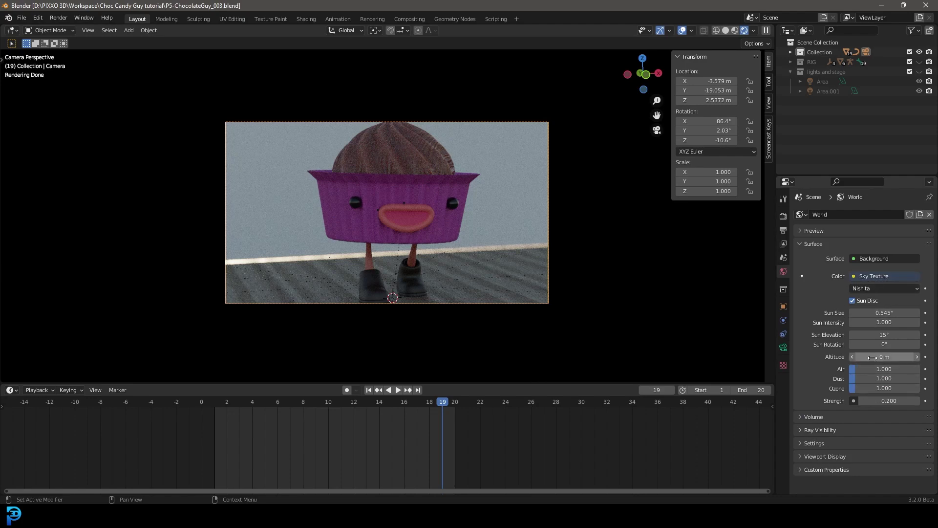
left_click_drag(884, 343, 925, 344)
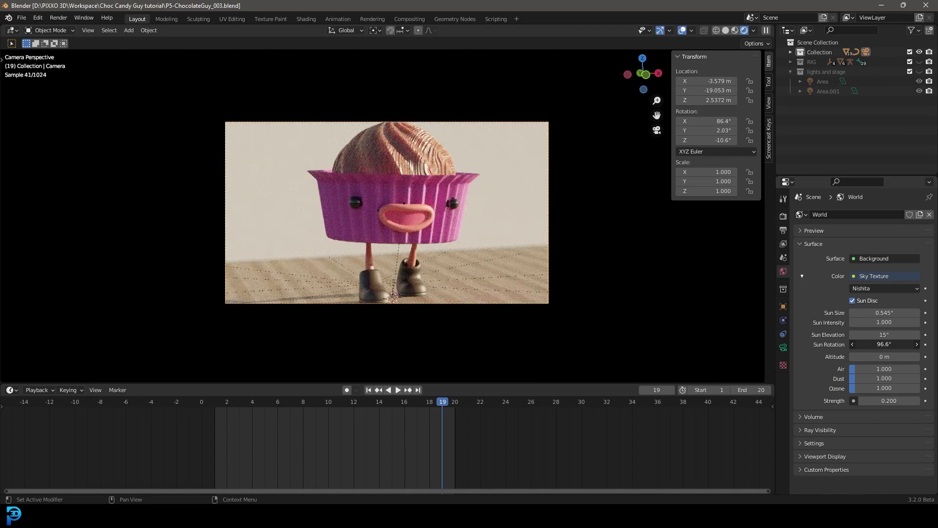
left_click(897, 400)
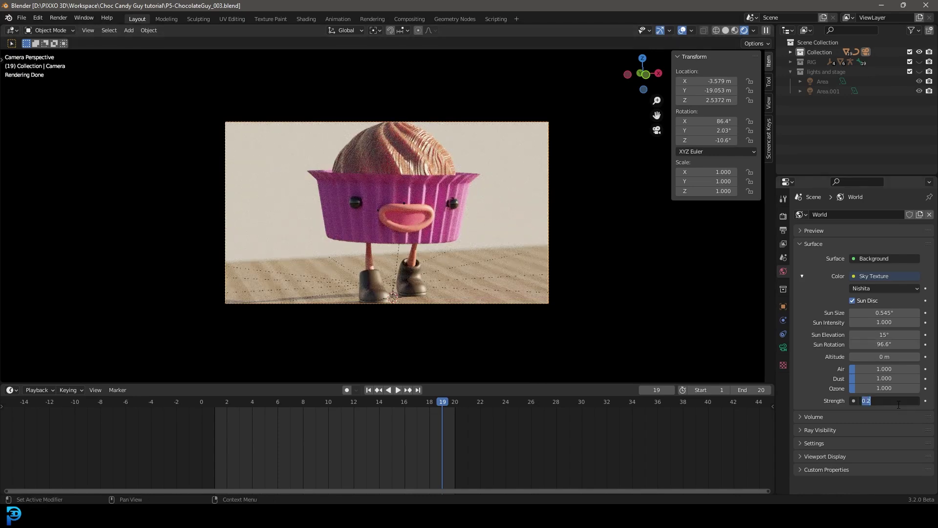
type("0.1")
key("Return")
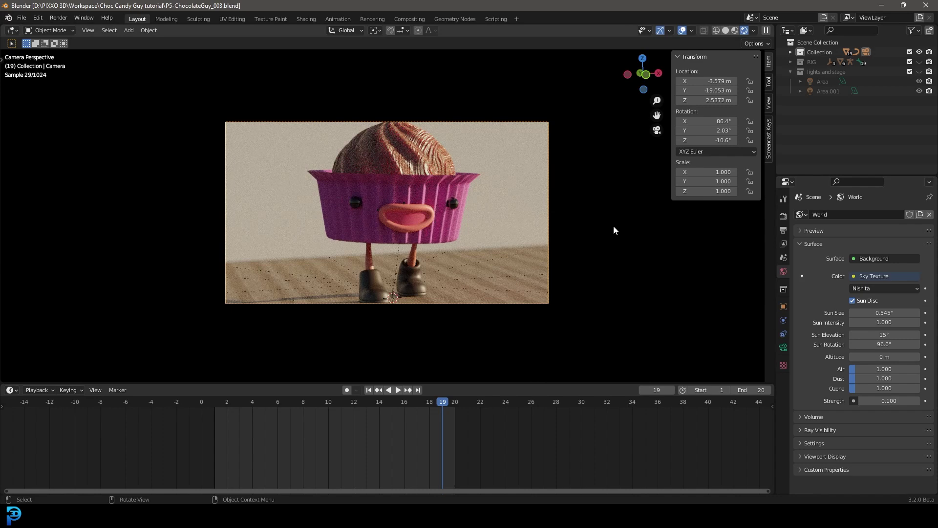
left_click(885, 400)
type("0.5")
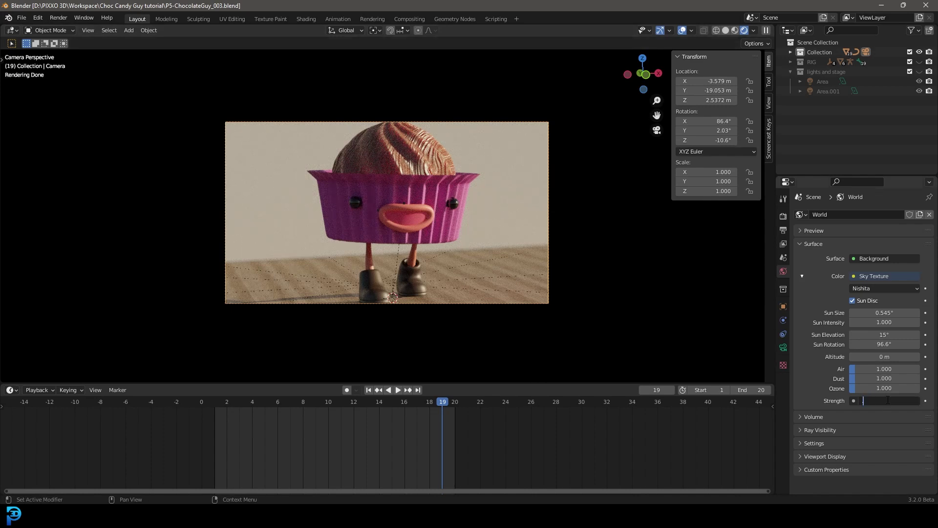
key("Return")
left_click(885, 400)
type("0.3")
key("Return")
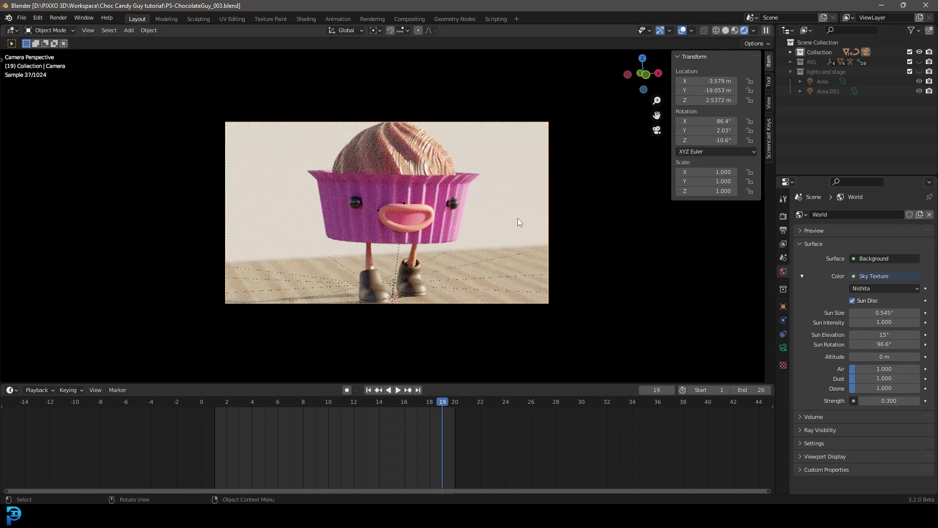
Step: Give the backdrop plane a new material with a dark purple base colour, about HSV 0.791, 0.698, 0.025, and preview the camera view rendered
left_click(511, 146)
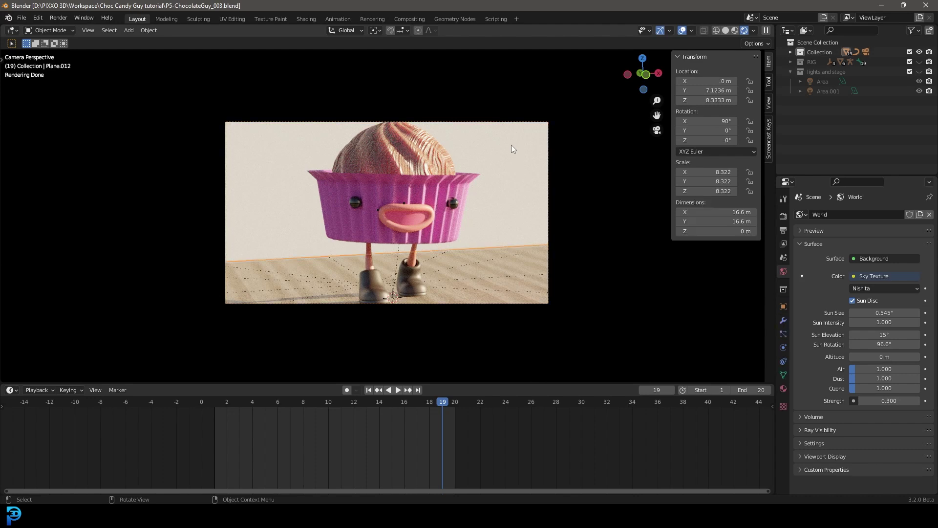
left_click(304, 18)
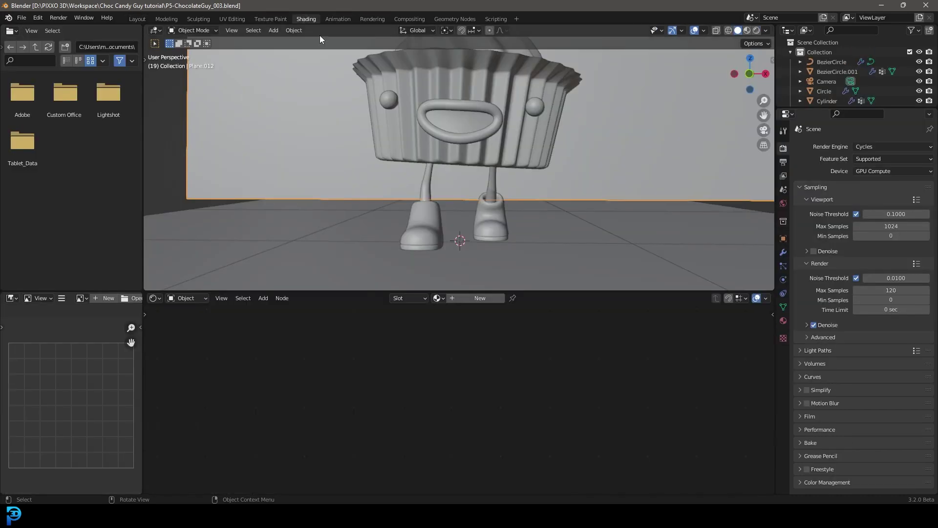
left_click(489, 366)
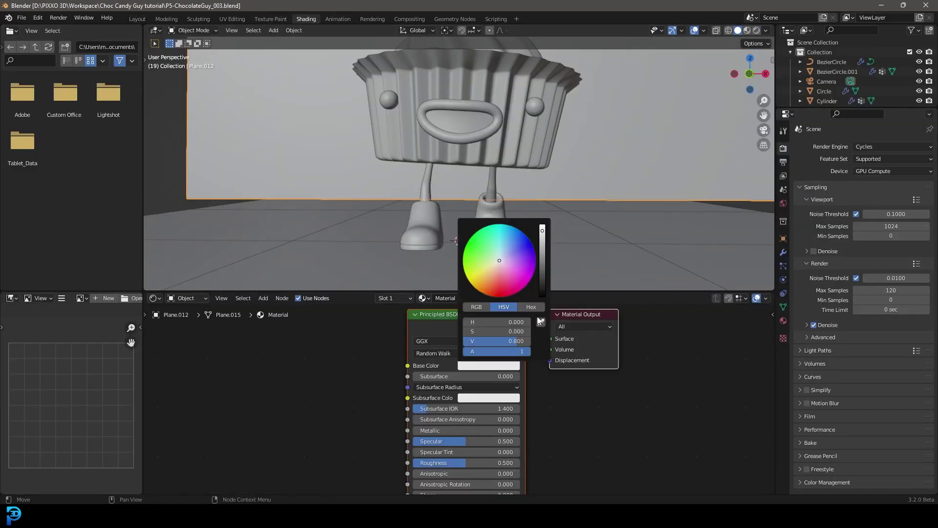
left_click_drag(542, 246, 543, 288)
left_click(516, 253)
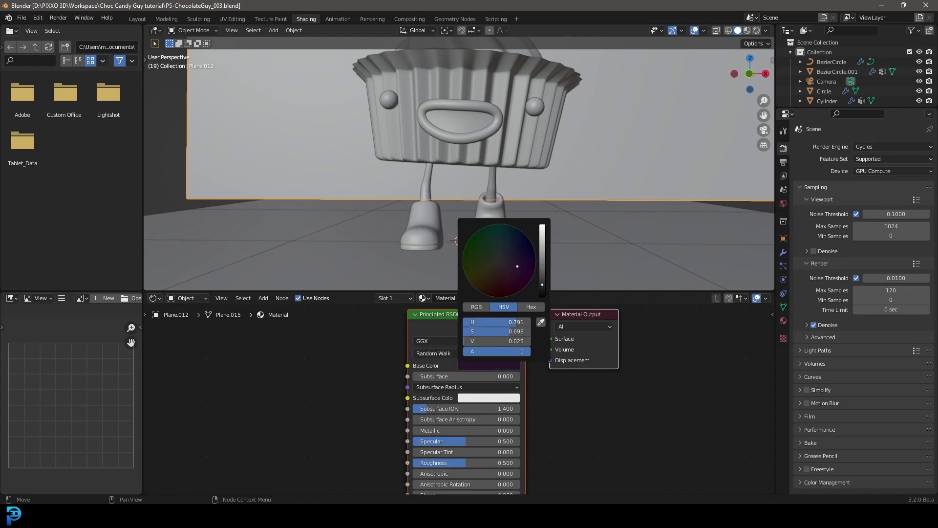
key("KP_0")
key("z")
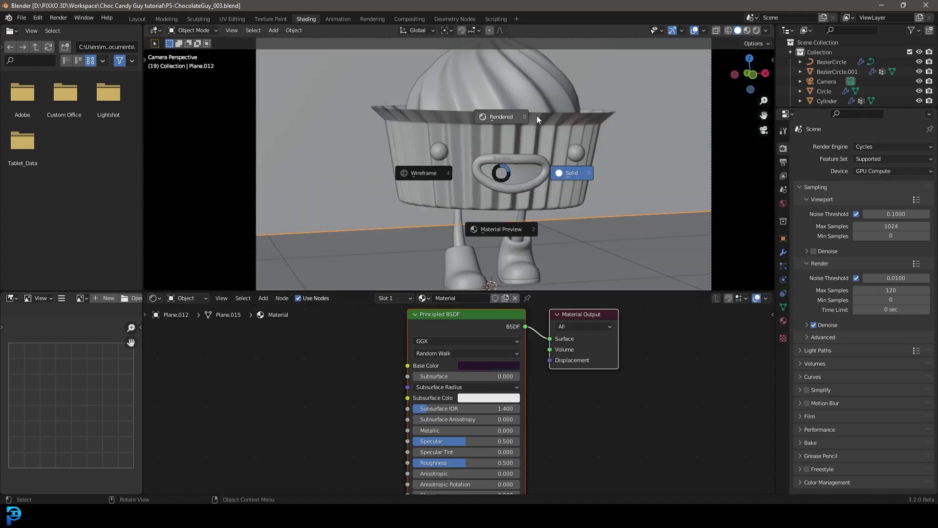
left_click(566, 147)
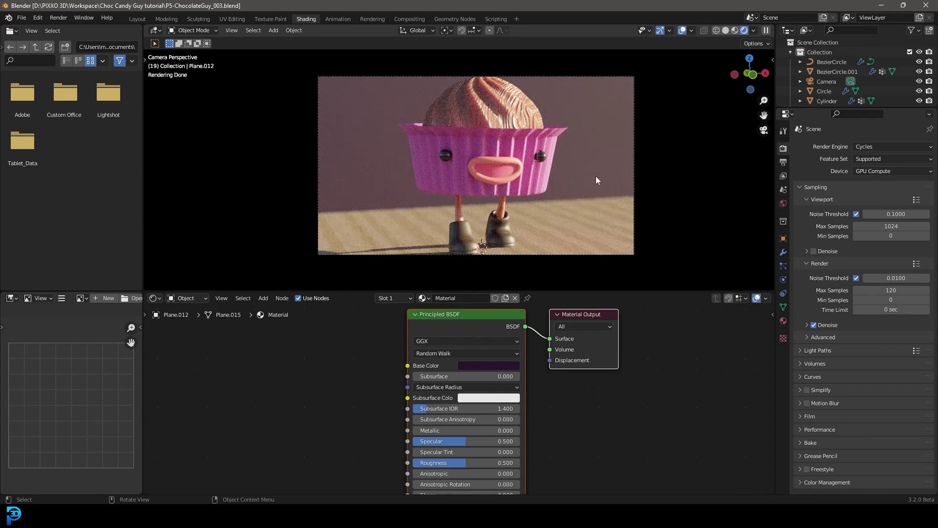
Step: Switch to the example file Choc Candy Guy.blend and examine its walk animation, ridged backdrop and floor props from several angles
key("alt+Tab")
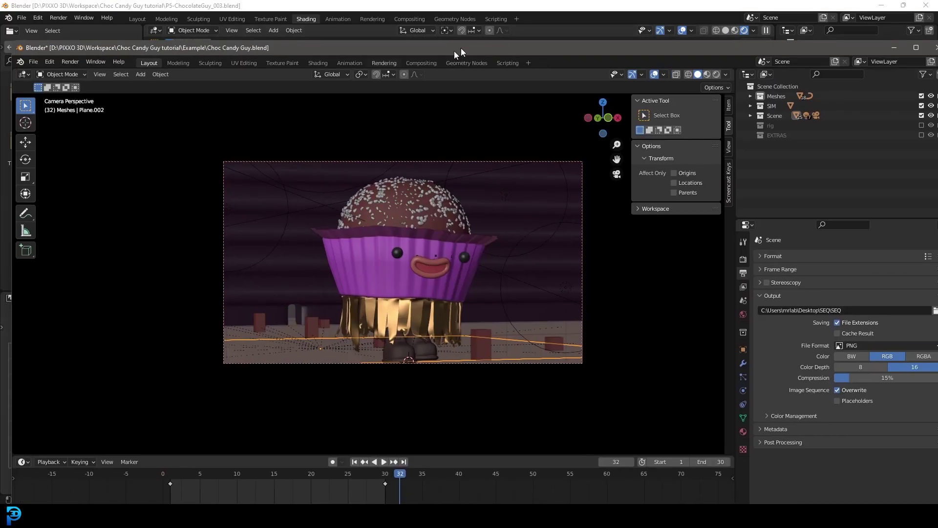
key("space")
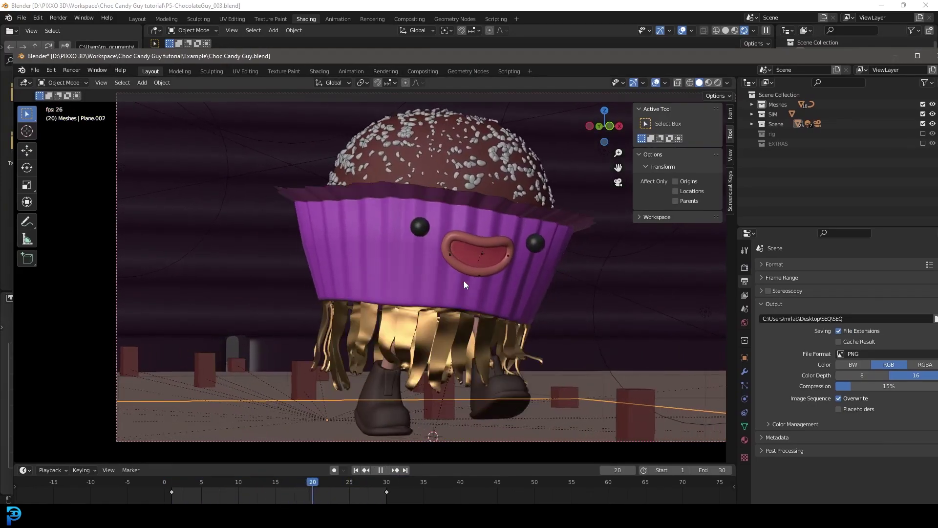
left_click(831, 43)
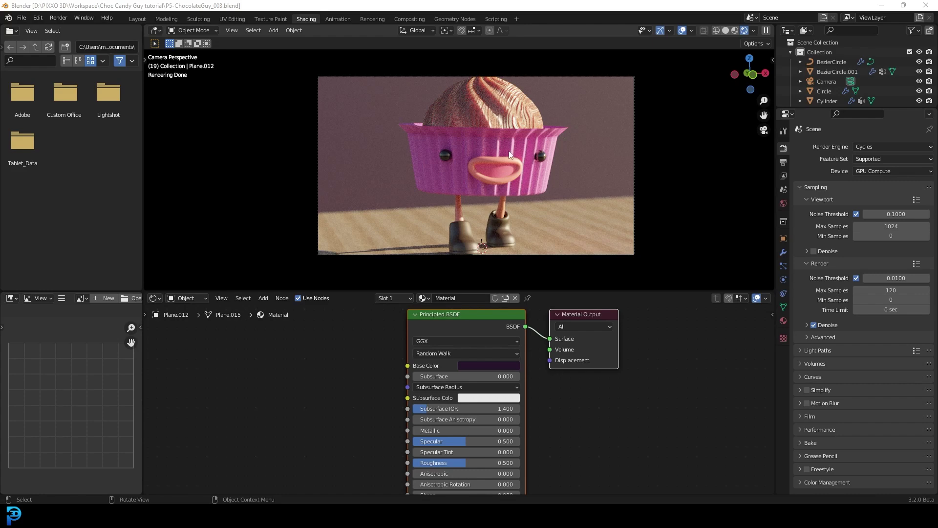
key("alt+Tab")
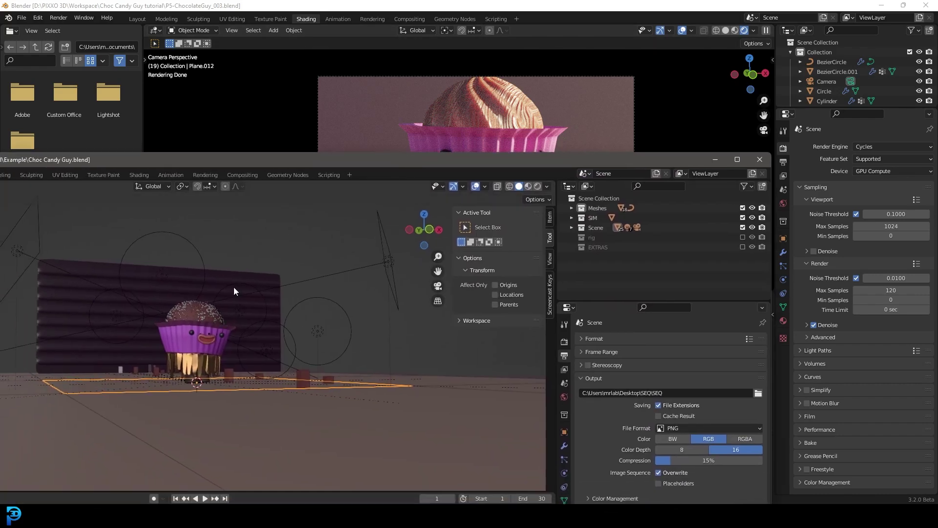
left_click_drag(394, 155, 394, 123)
scroll(244, 301, "up", 6)
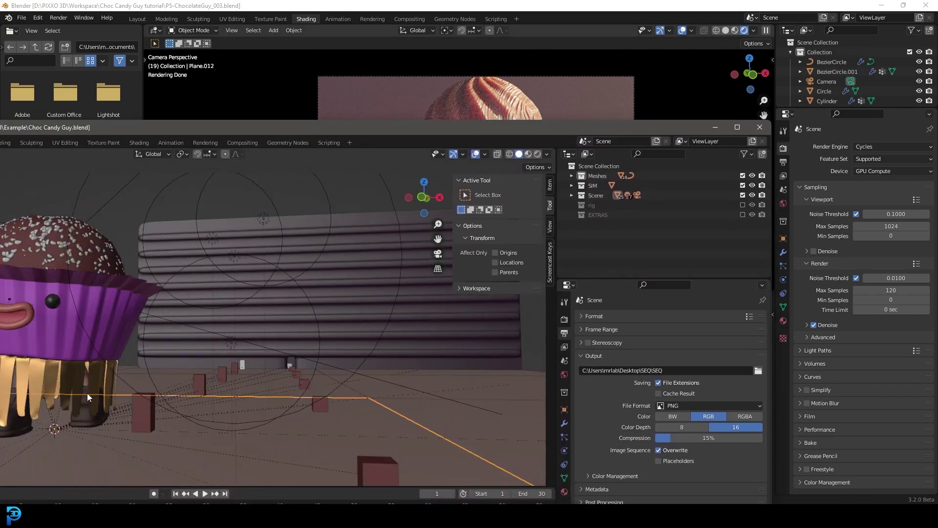
middle_click_drag(147, 388, 298, 374)
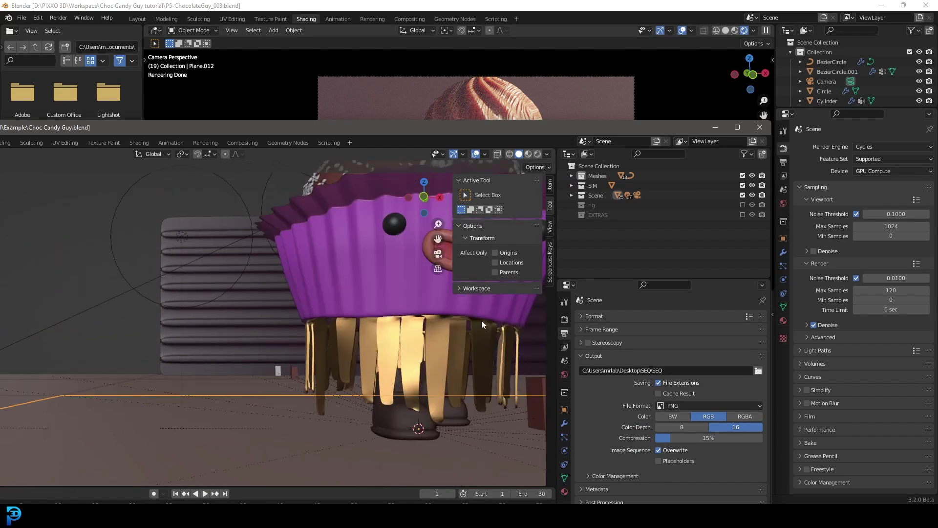
left_click(714, 127)
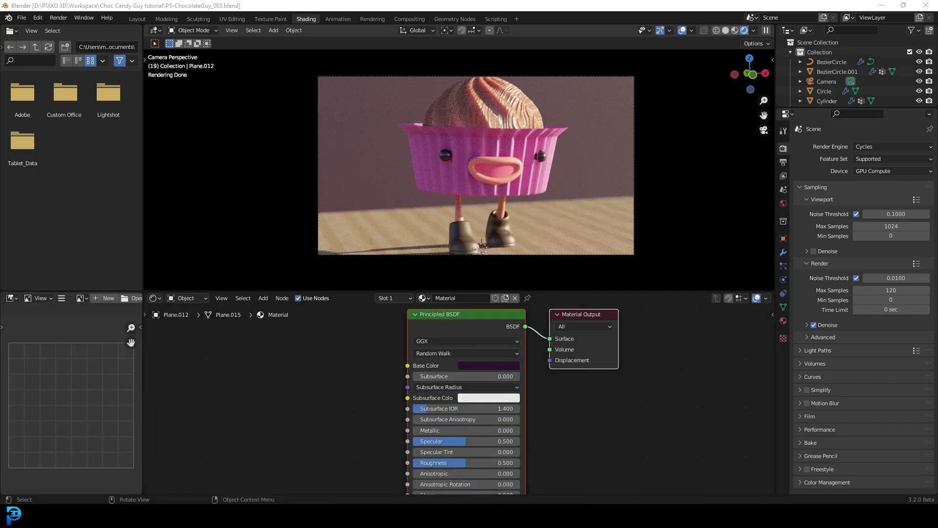